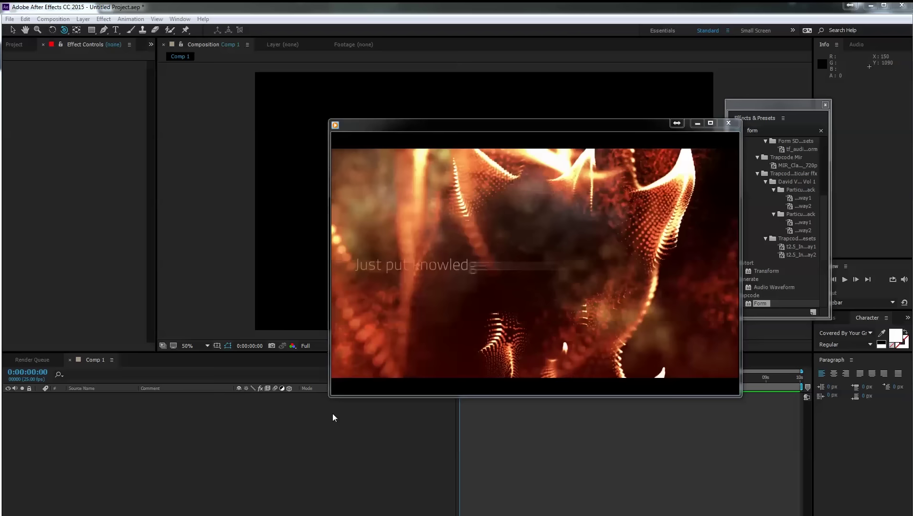
Play the Abstract-Particles-Preview video in Windows Media Player for a few seconds, then pause it.
mouse_move(477, 326)
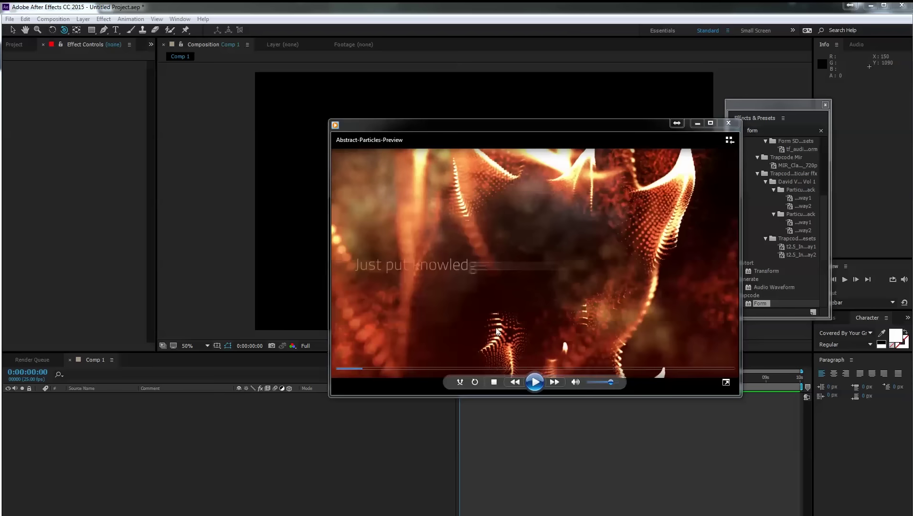
left_click(534, 381)
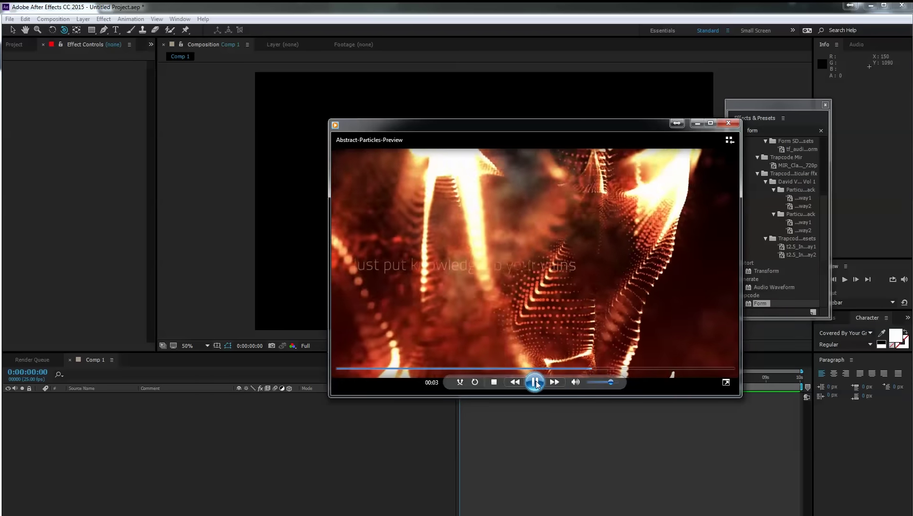
left_click(535, 381)
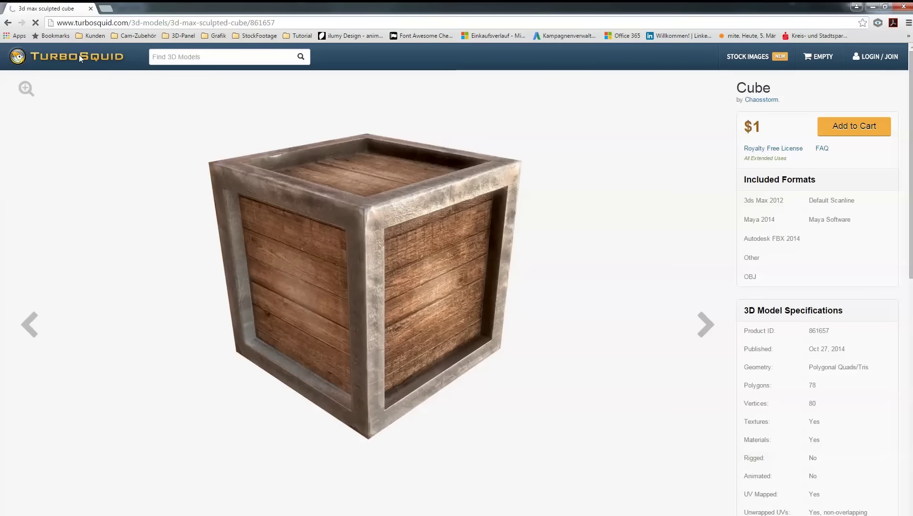
Search TurboSquid for 'abstract shape' 3D models.
left_click(80, 58)
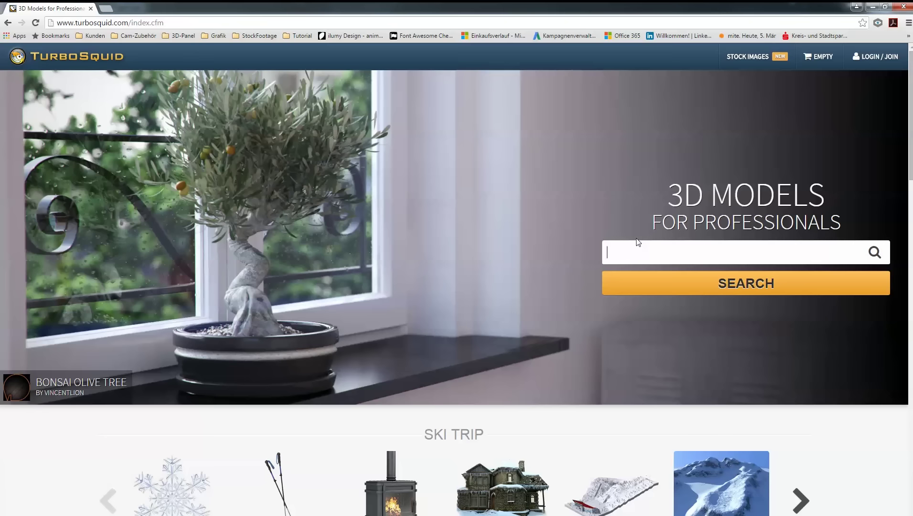
type("abs")
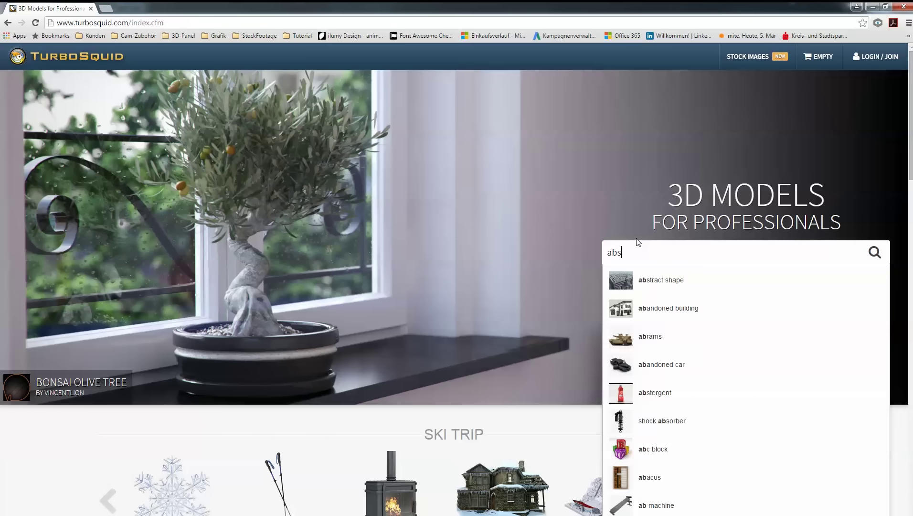
left_click(668, 308)
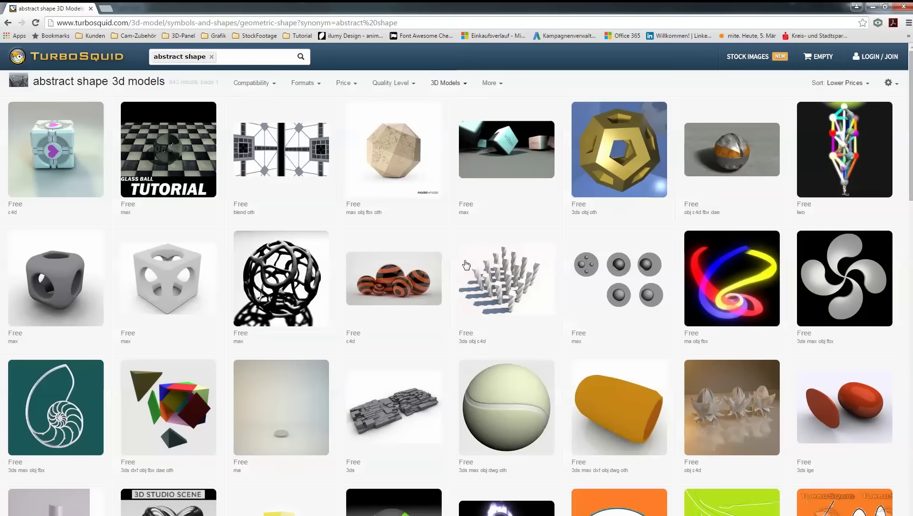
Filter the results to .obj format and preview the Organic shape set 01 model.
left_click(307, 83)
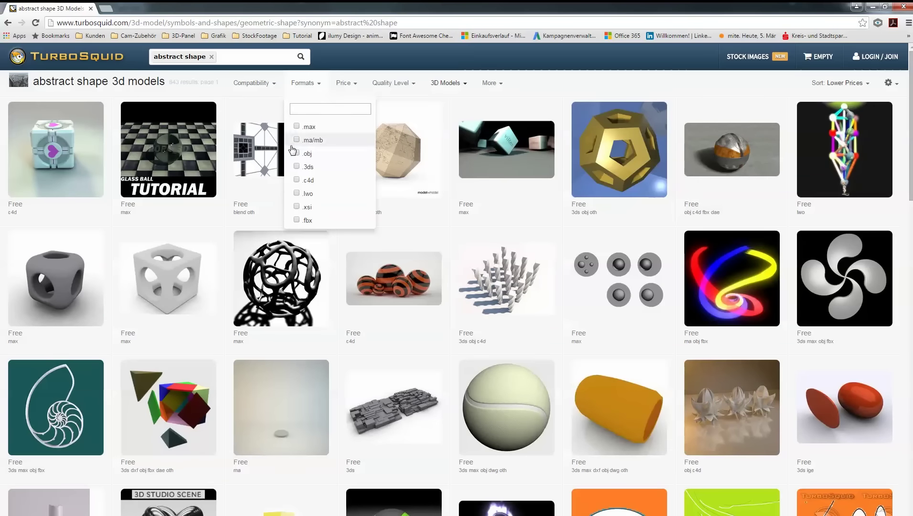
left_click(297, 154)
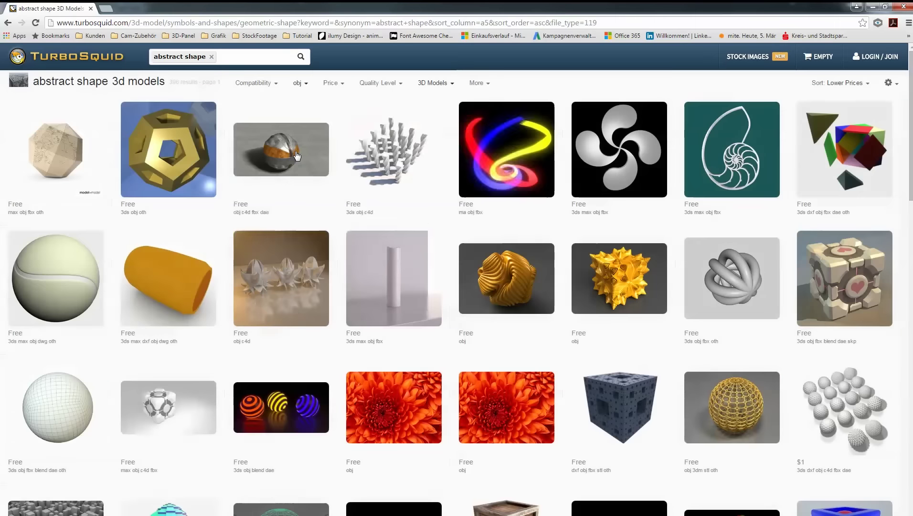
mouse_move(296, 153)
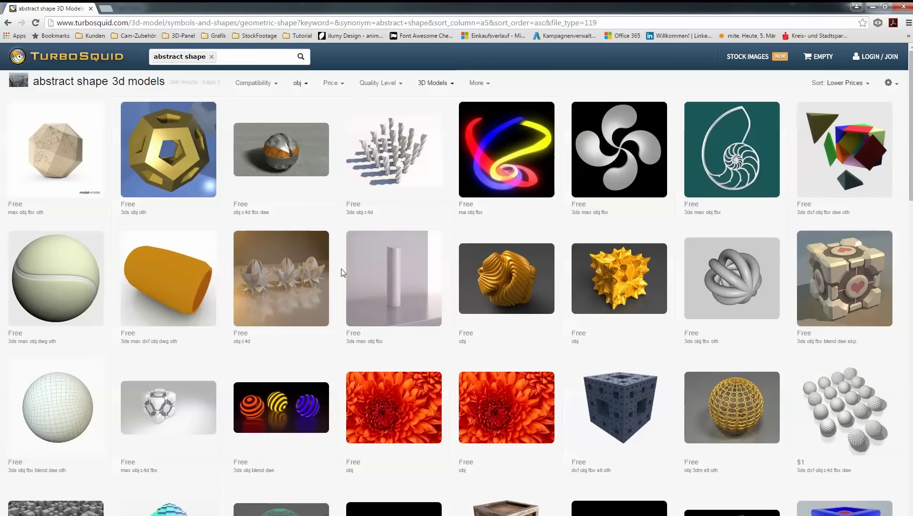
mouse_move(342, 241)
mouse_move(268, 284)
mouse_move(310, 283)
mouse_move(310, 259)
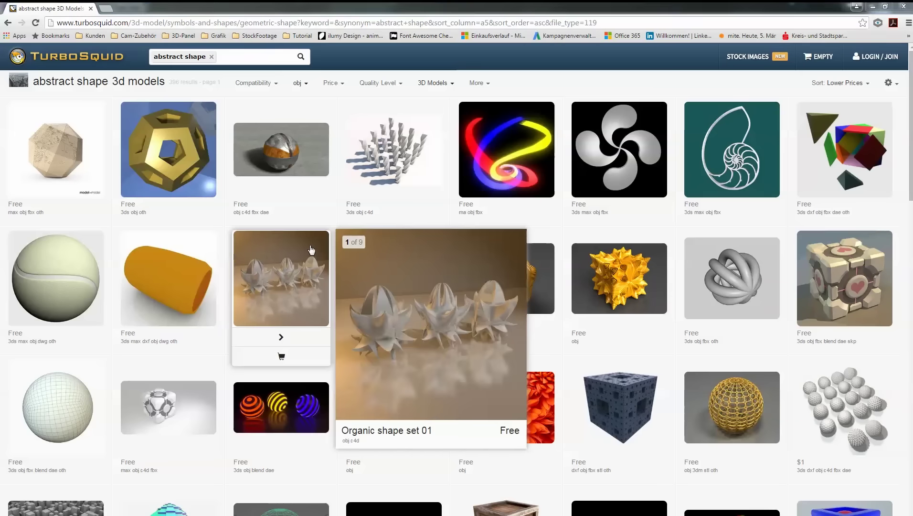
key("alt+Tab")
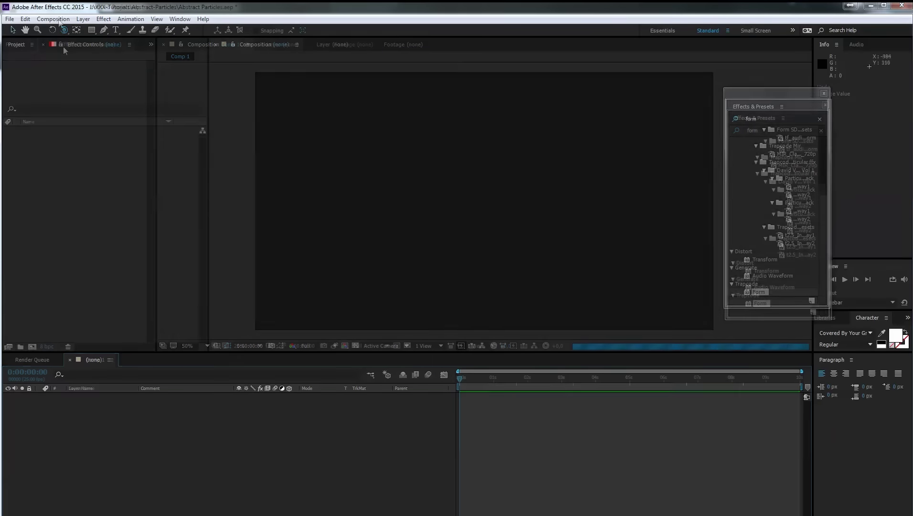
Create a 1920x1080 Comp 1 and add a black solid named BG.
left_click(53, 19)
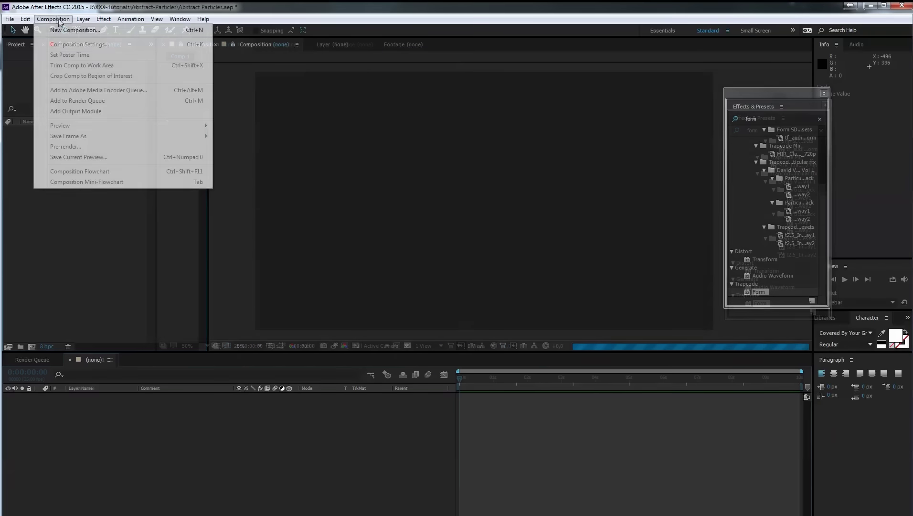
left_click(75, 29)
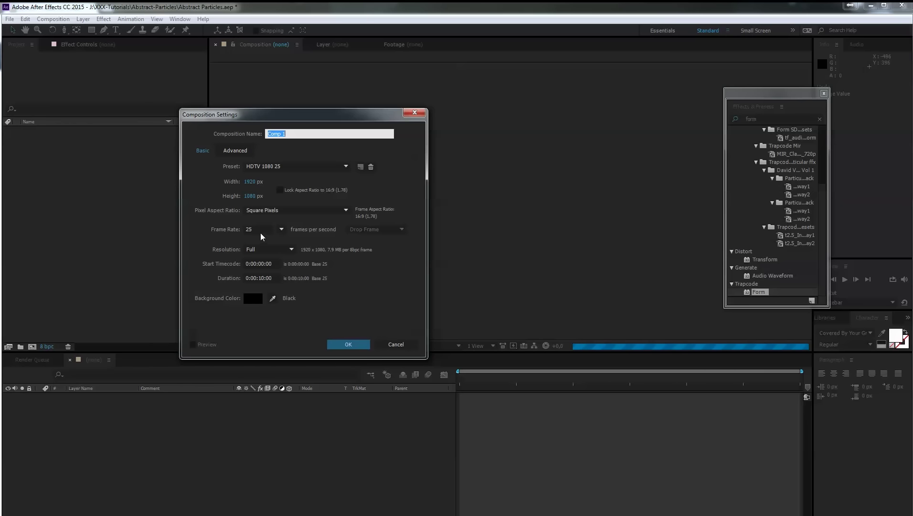
left_click(348, 344)
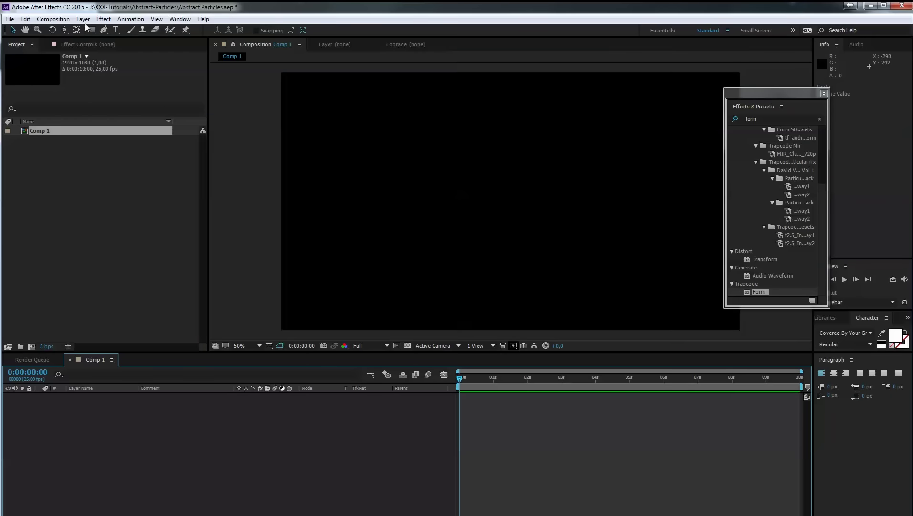
left_click(85, 20)
mouse_move(96, 30)
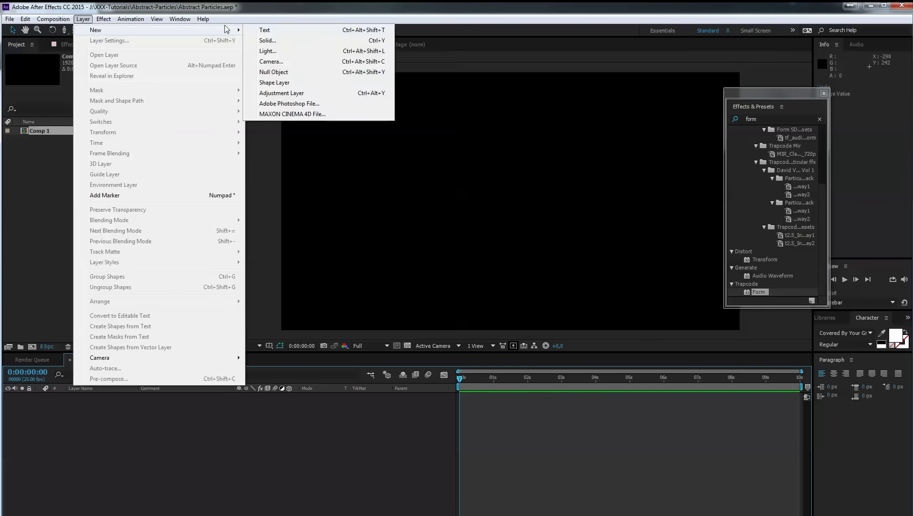
left_click(281, 41)
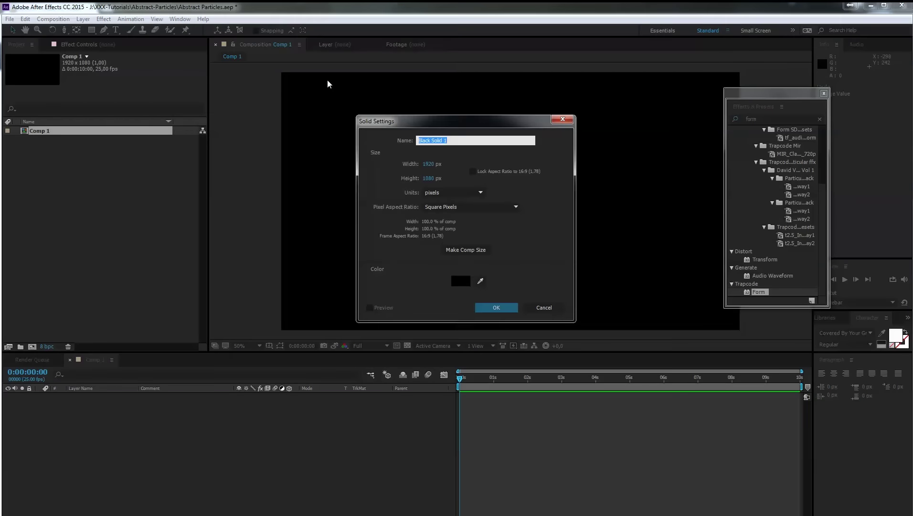
type("BG")
key("Return")
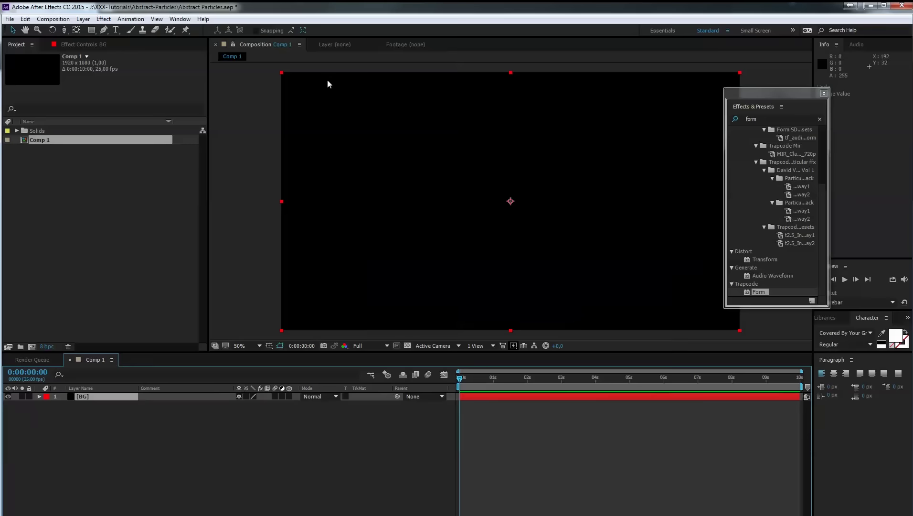
Add a second black solid named Form and bring up the Import File dialog.
left_click(83, 19)
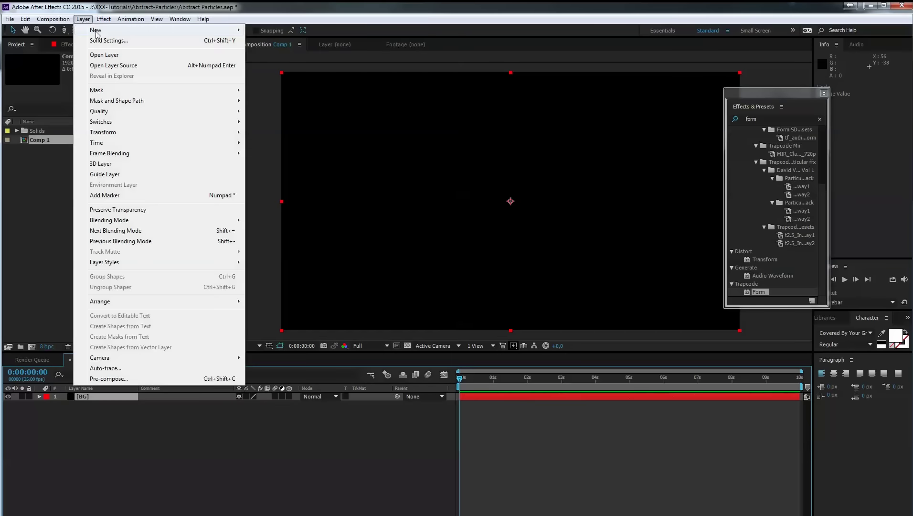
mouse_move(236, 33)
left_click(273, 40)
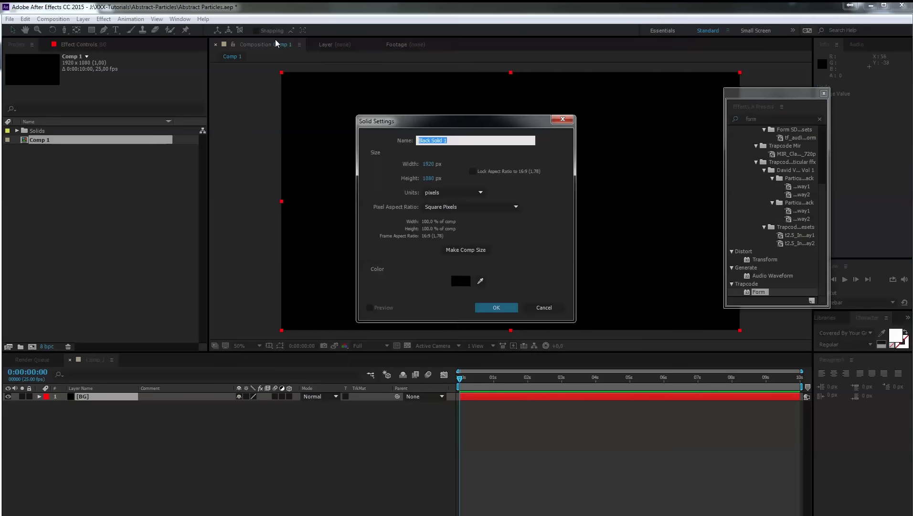
type("Form")
left_click(500, 308)
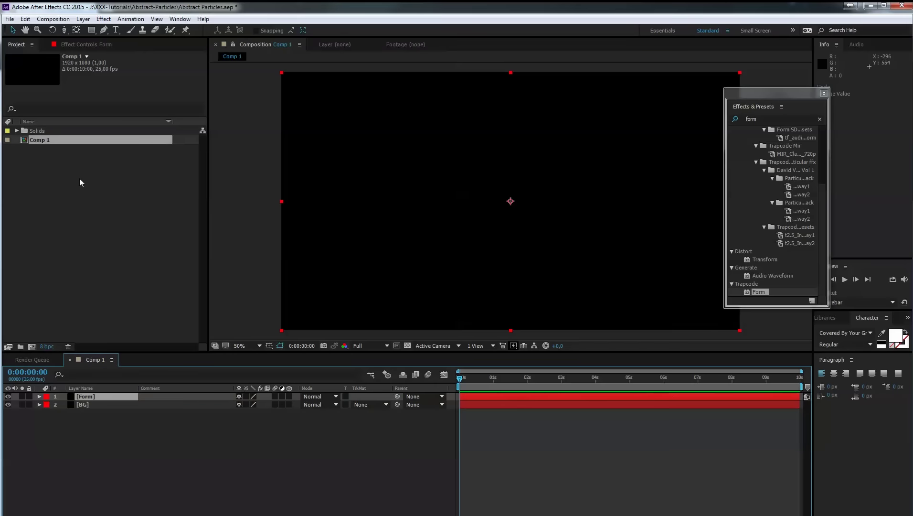
double_click(81, 168)
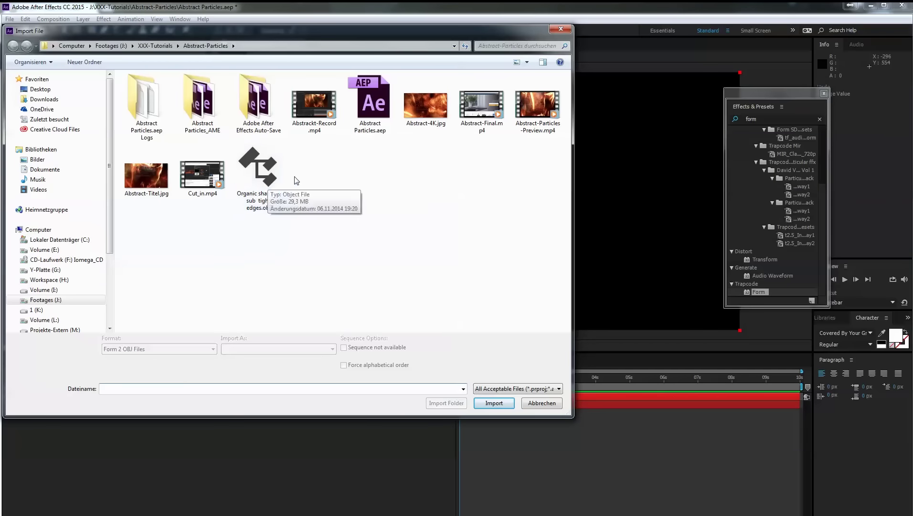
Import 'Organic shape 01 sub tight edges.obj' and add it to Comp 1 as a layer.
left_click(273, 173)
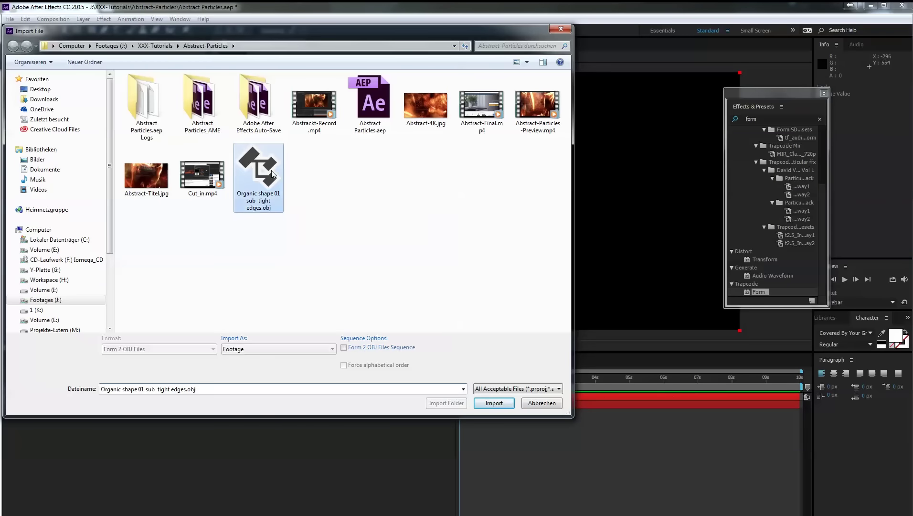
left_click(493, 402)
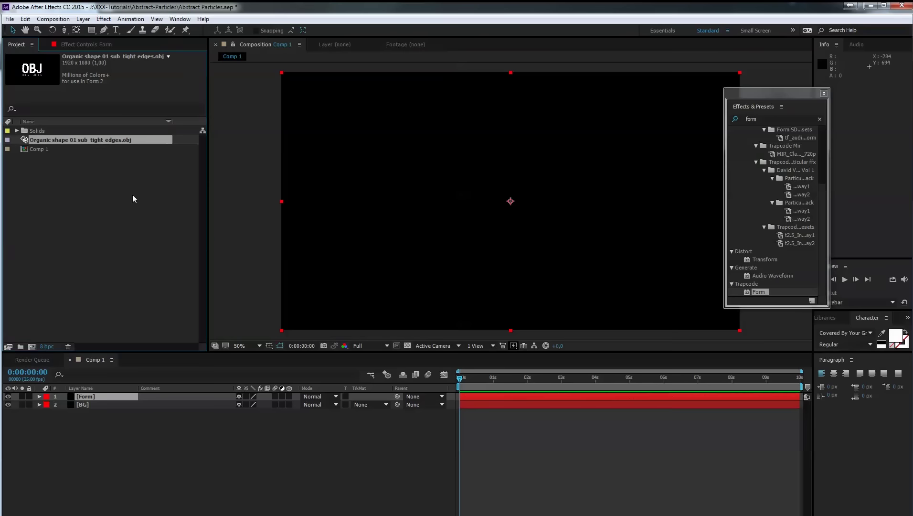
key("ctrl+f")
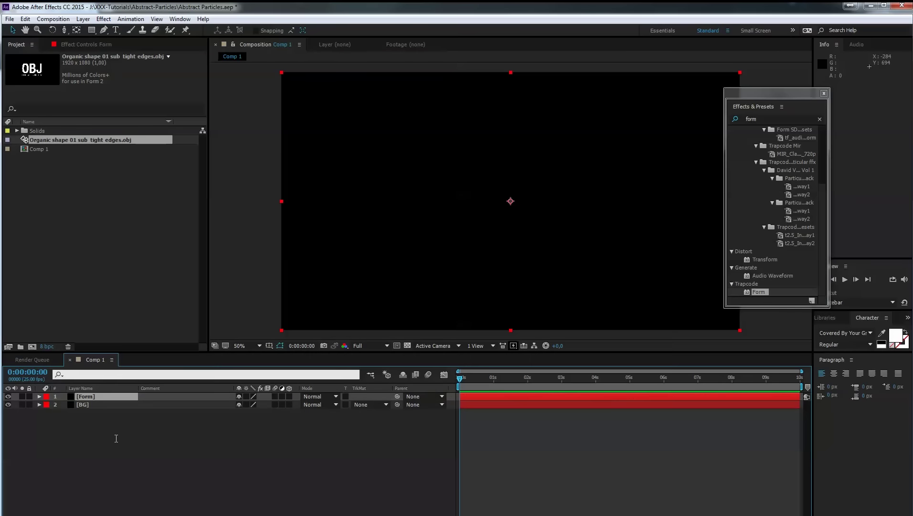
left_click_drag(69, 151, 118, 420)
Solo the OBJ layer to check it, then unsolo it.
left_click(22, 412)
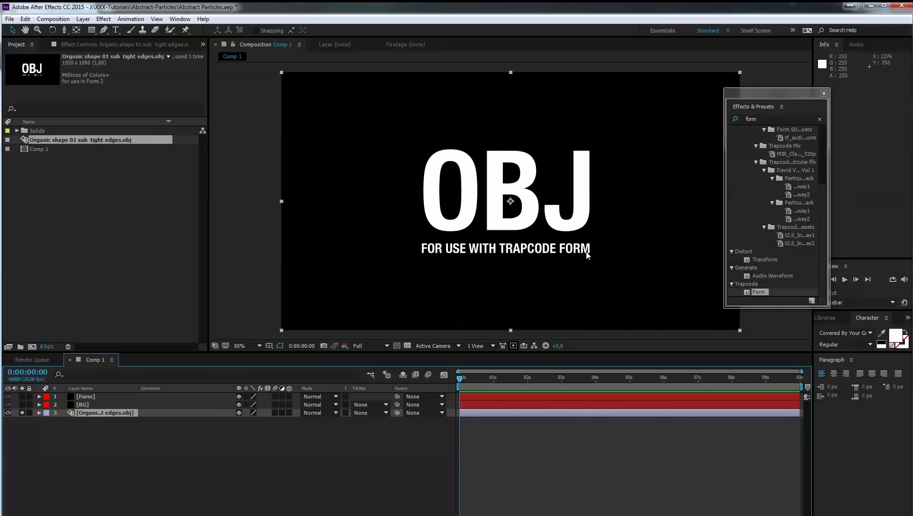
left_click(22, 412)
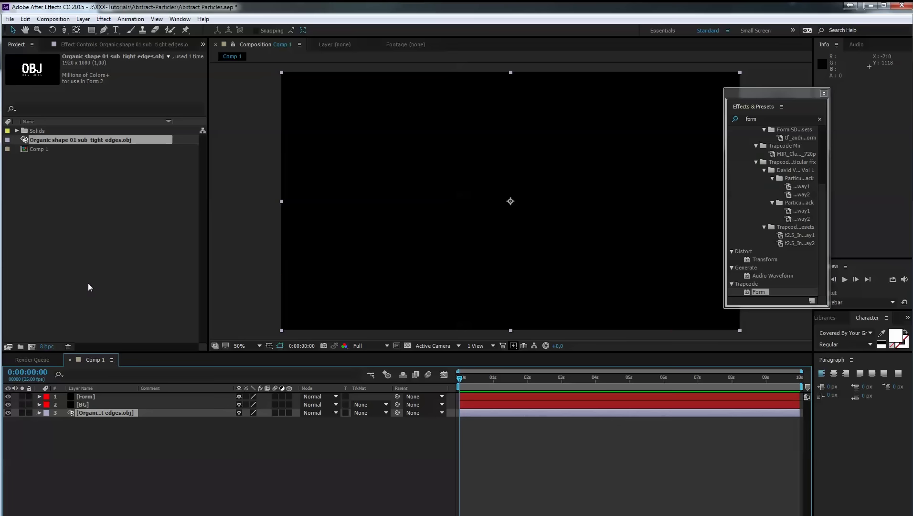
left_click(88, 286)
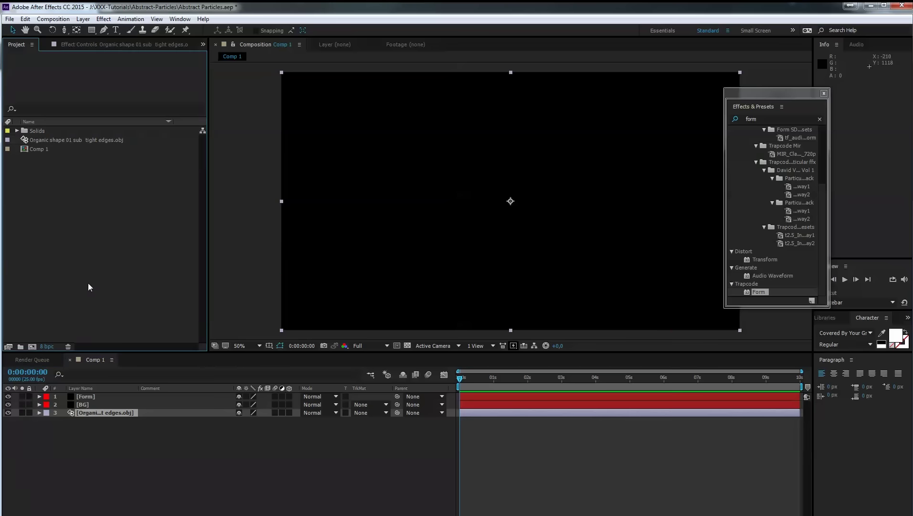
left_click(83, 19)
left_click(49, 434)
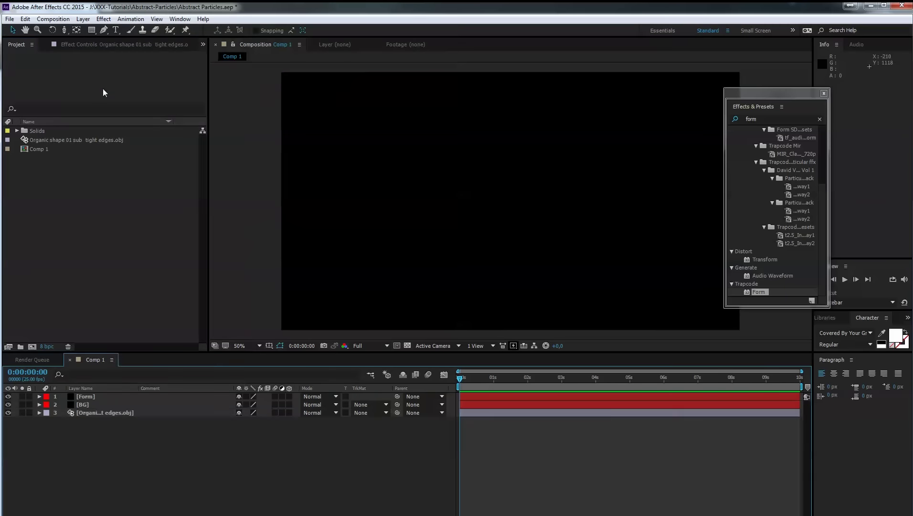
left_click(82, 19)
Add a 35mm Two-Node Camera 1 to Comp 1 and select the Form layer.
mouse_move(258, 28)
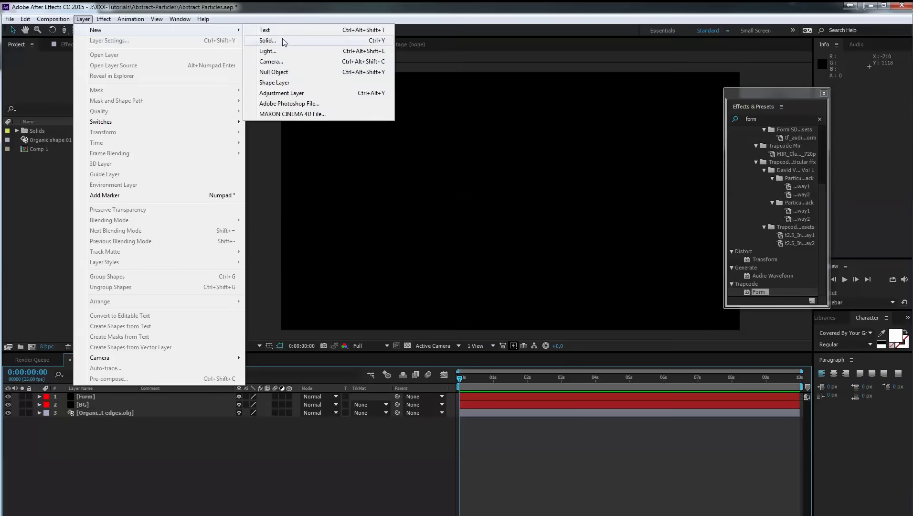
left_click(285, 64)
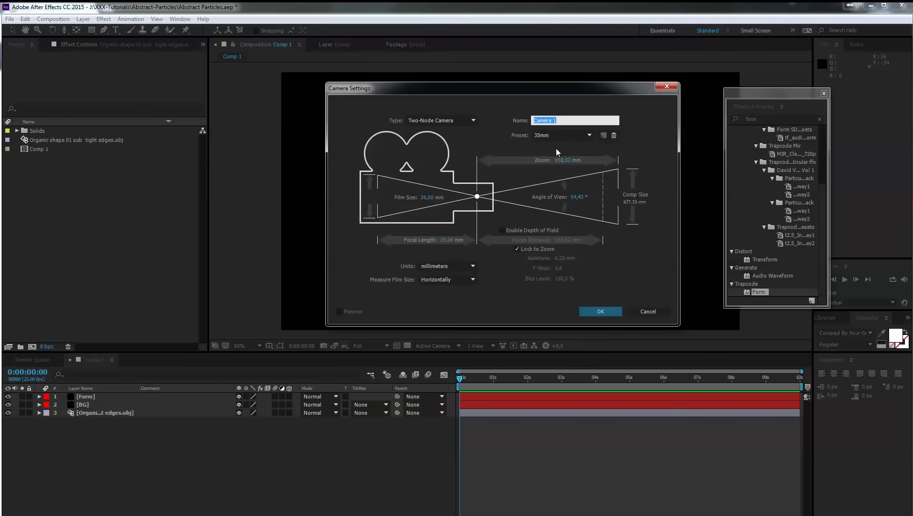
left_click(600, 311)
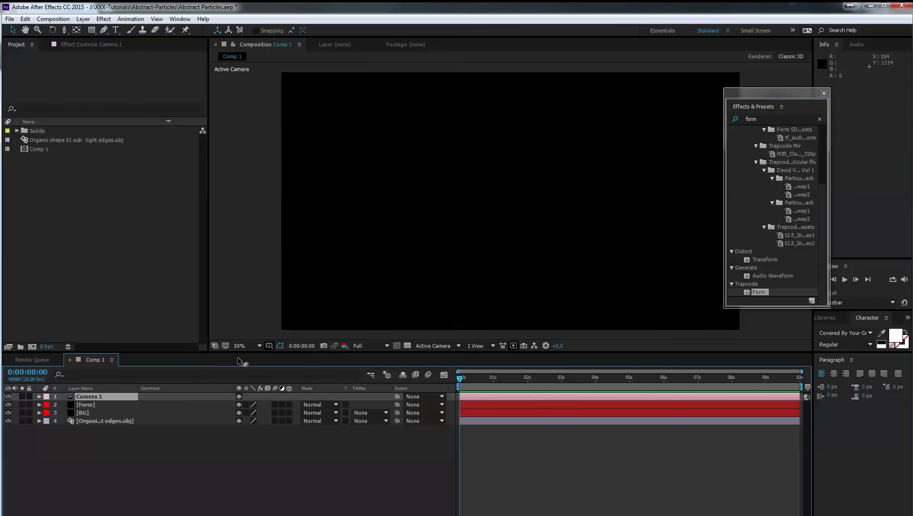
left_click(89, 404)
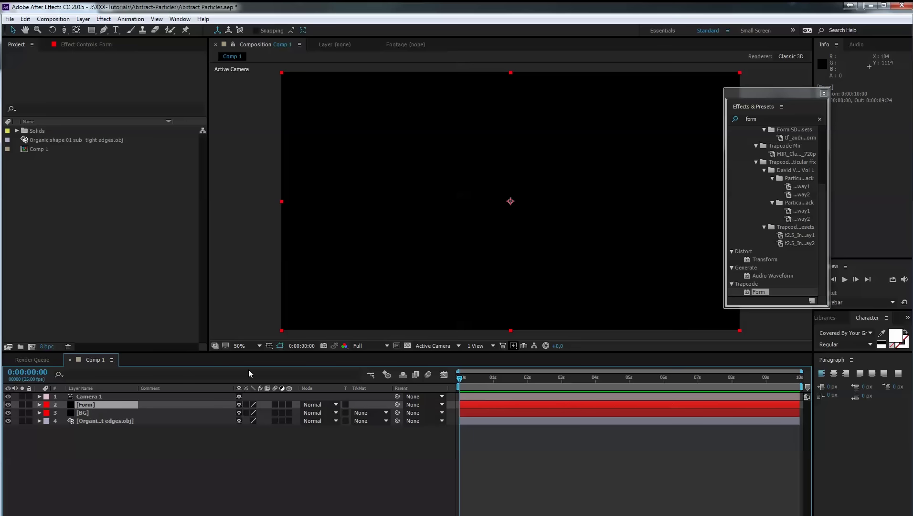
left_click(770, 119)
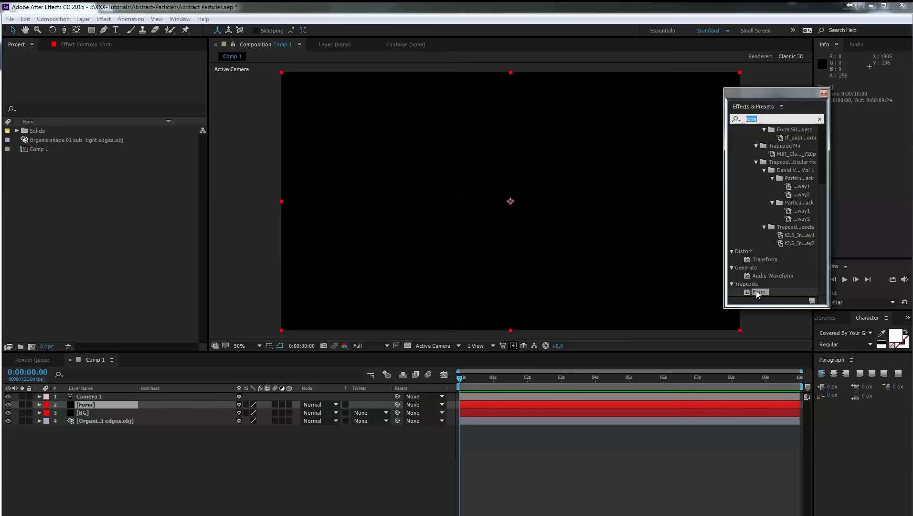
Apply Trapcode Form to the Form layer and set its Base Form to OBJ Model.
left_click(92, 404)
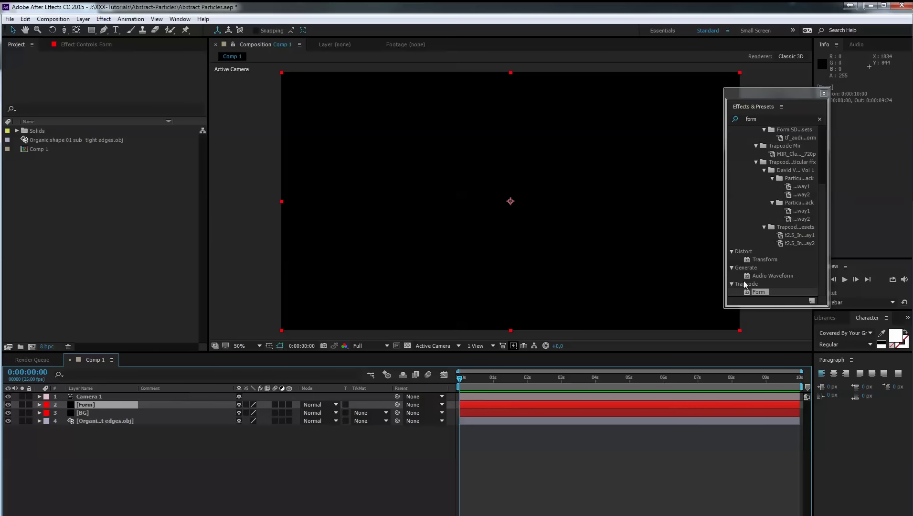
double_click(757, 291)
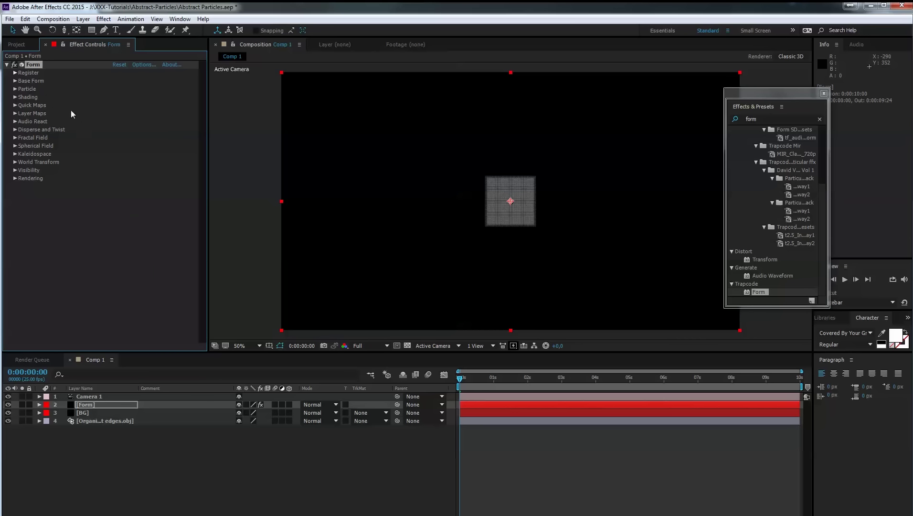
left_click(15, 81)
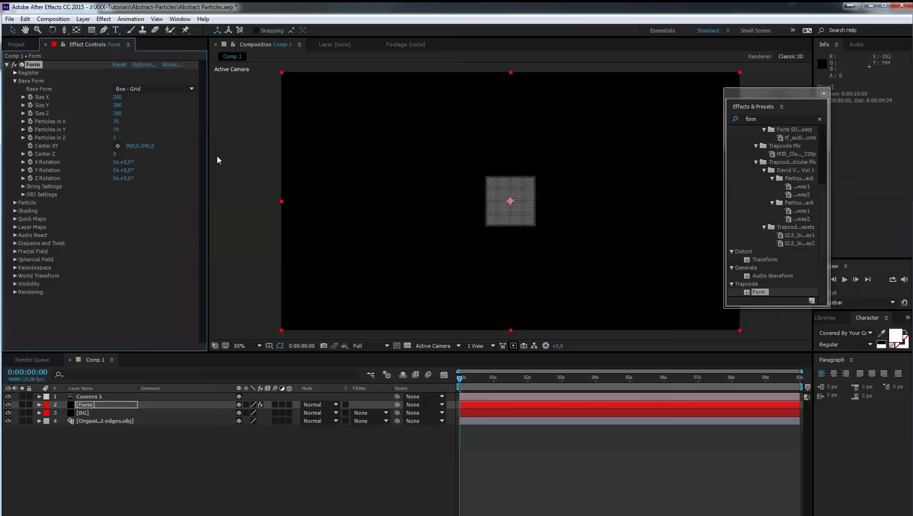
left_click(170, 90)
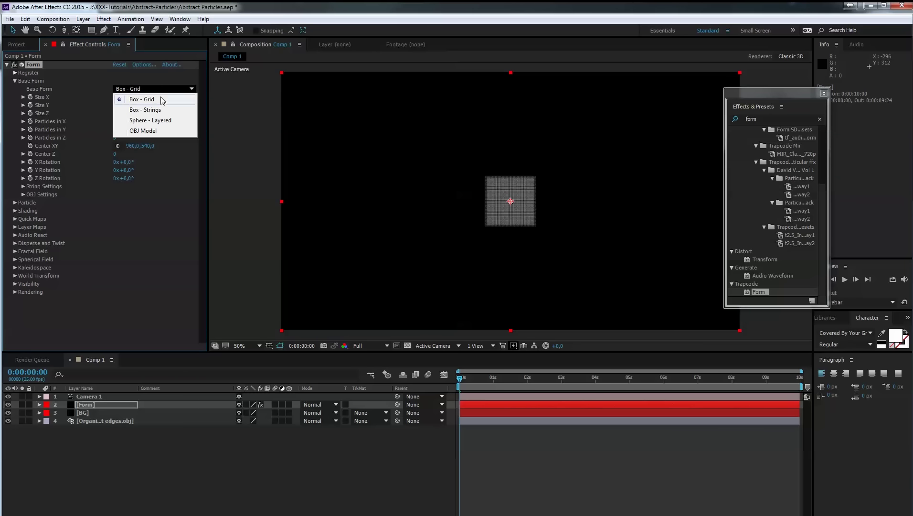
left_click(157, 130)
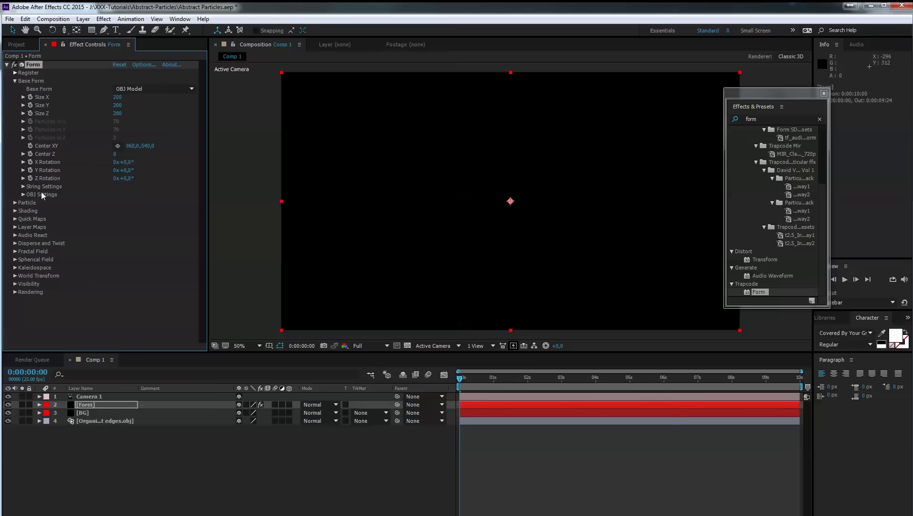
Choose the Organic shape OBJ layer as the 3D Model in OBJ Settings.
left_click(23, 195)
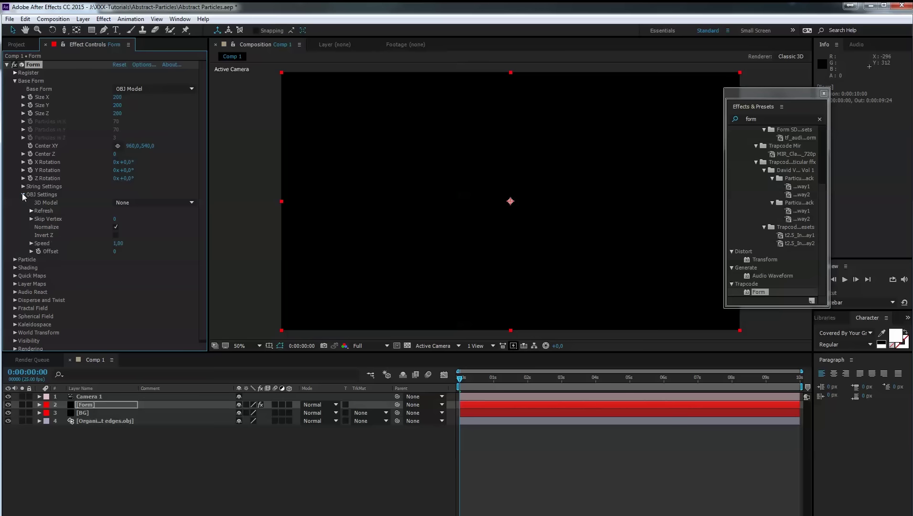
left_click(163, 202)
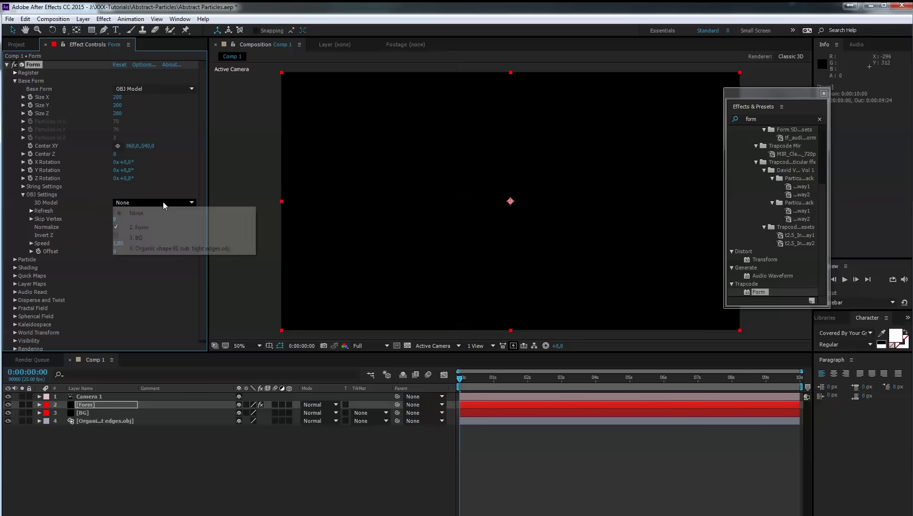
left_click(166, 250)
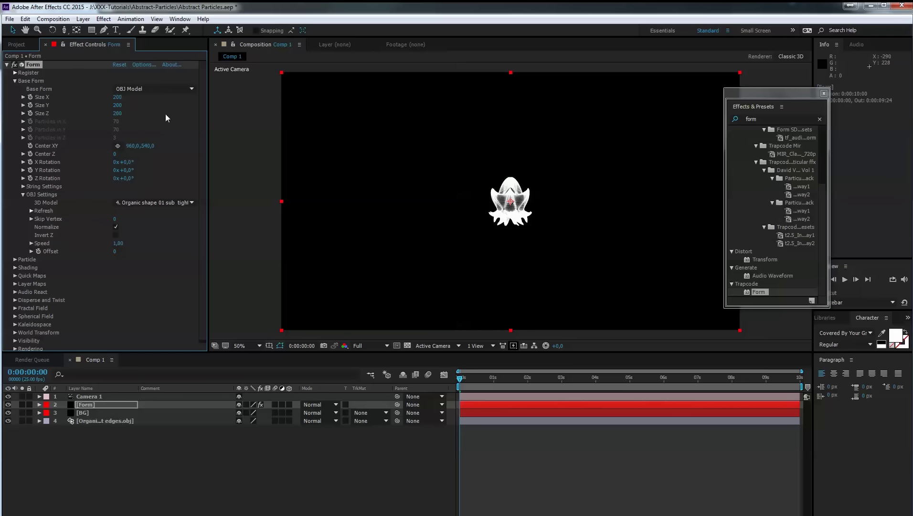
Set Form's Base Form size to X 690, Y 620 and Z 310.
left_click(116, 97)
type("690")
key("Tab")
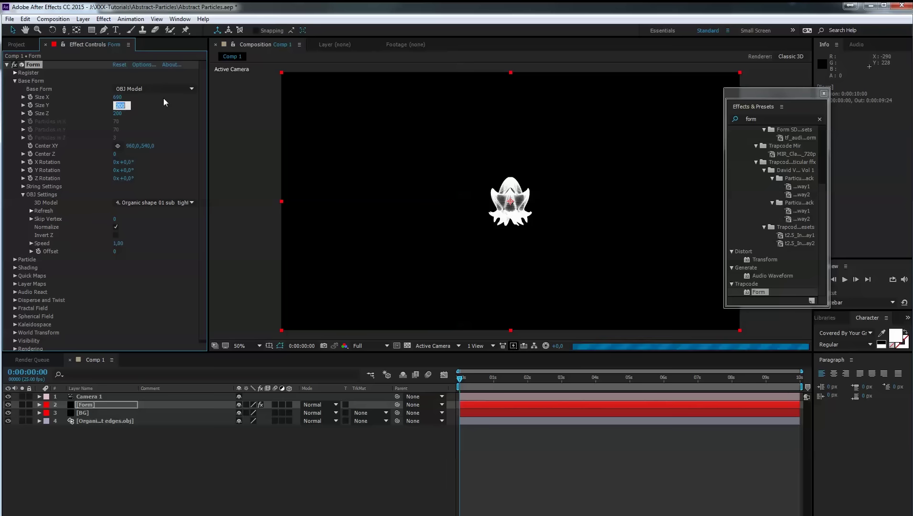
type("620")
key("Tab")
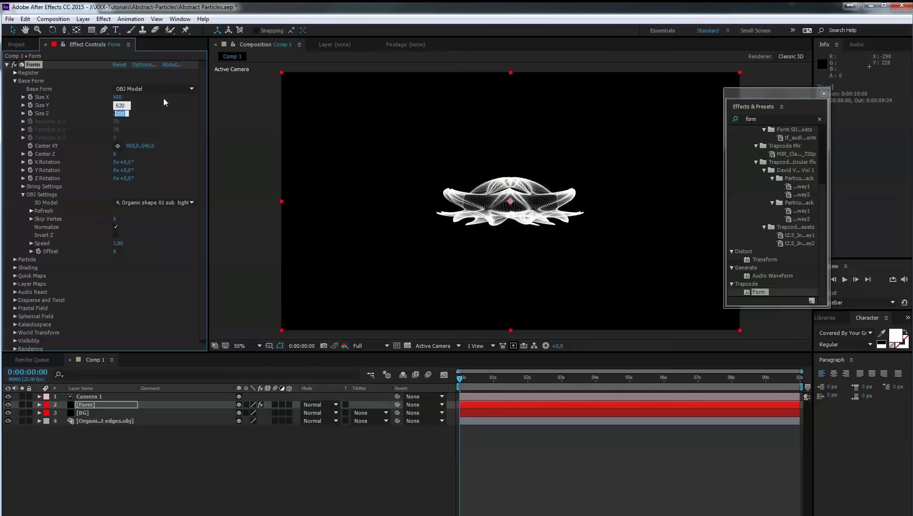
type("310")
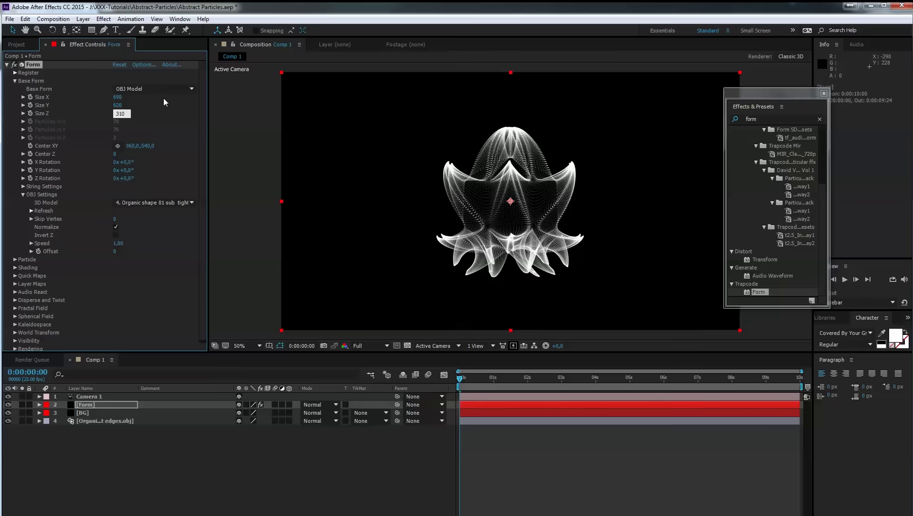
key("Tab")
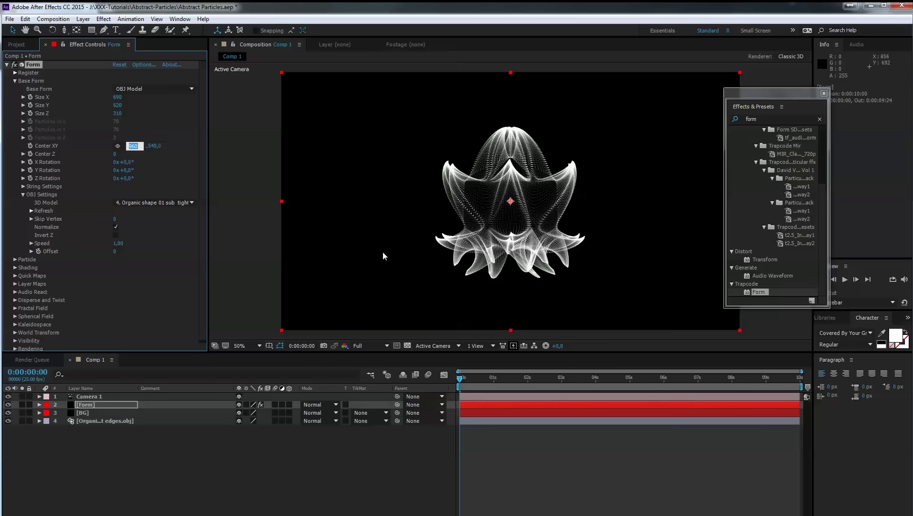
left_click(100, 397)
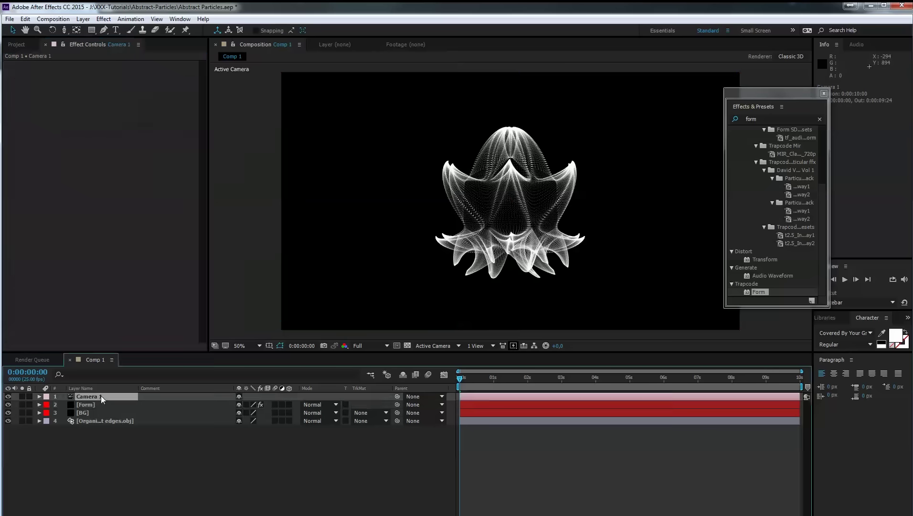
left_click_drag(63, 29, 113, 40)
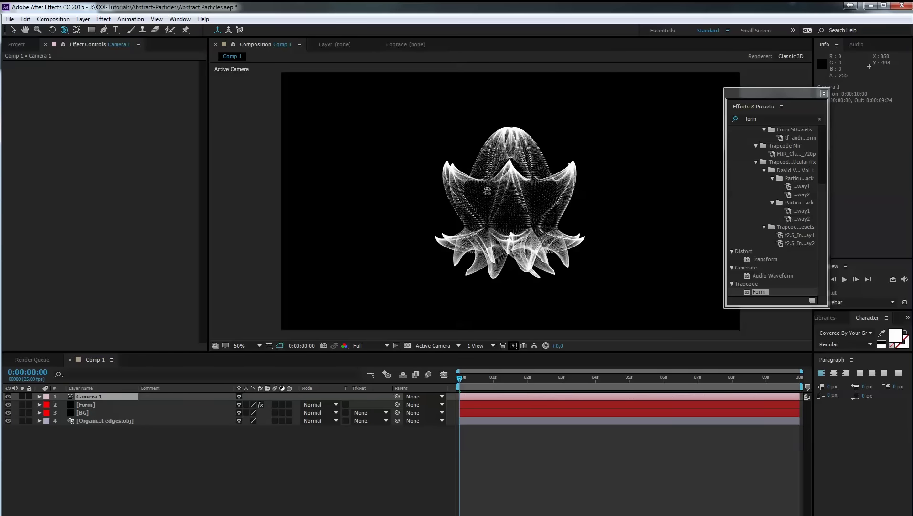
left_click_drag(487, 192, 590, 151)
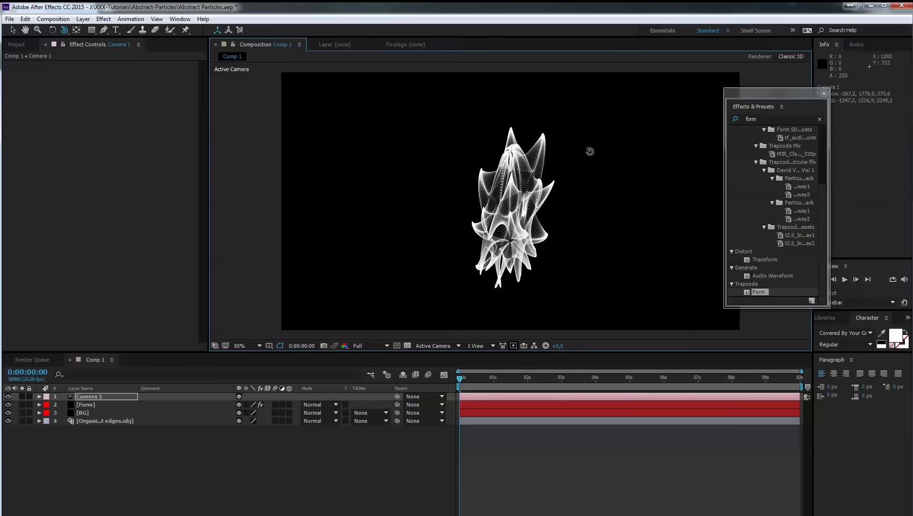
key("ctrl+z")
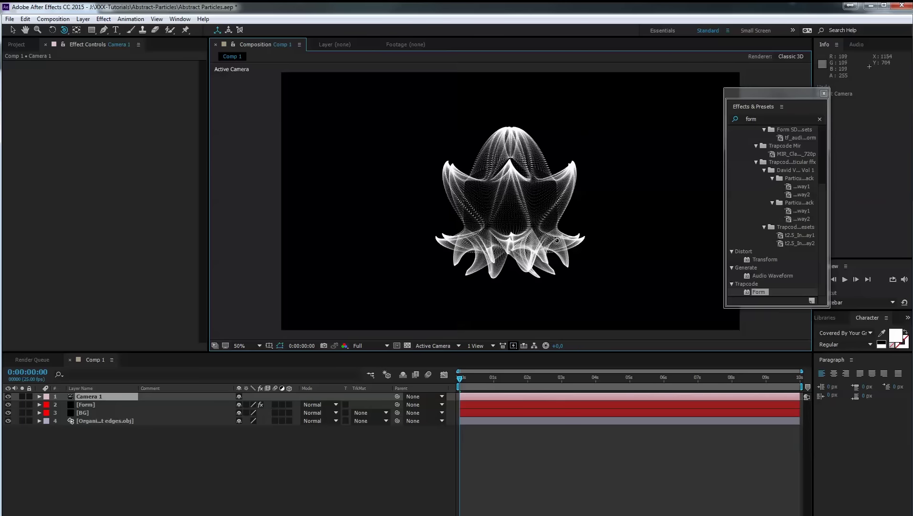
left_click(83, 405)
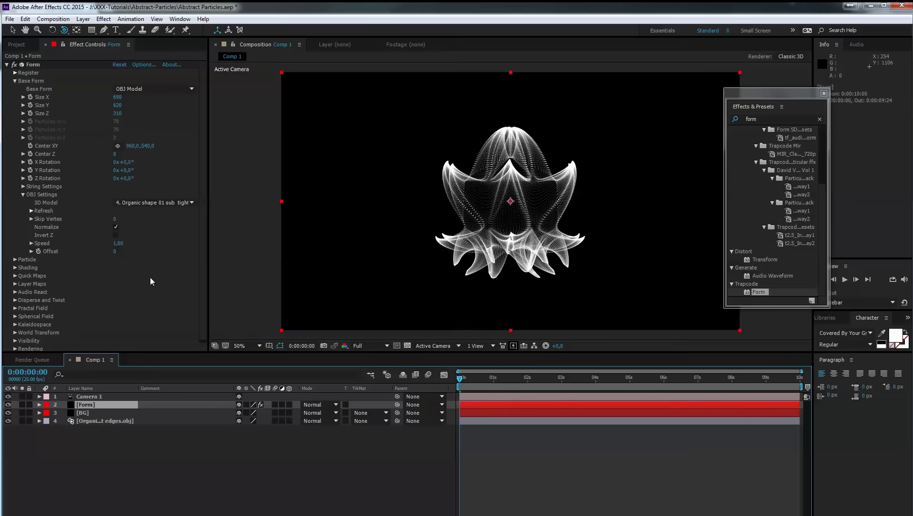
Raise the Form particles' Sphere Feather from 50 to 100.
left_click(15, 80)
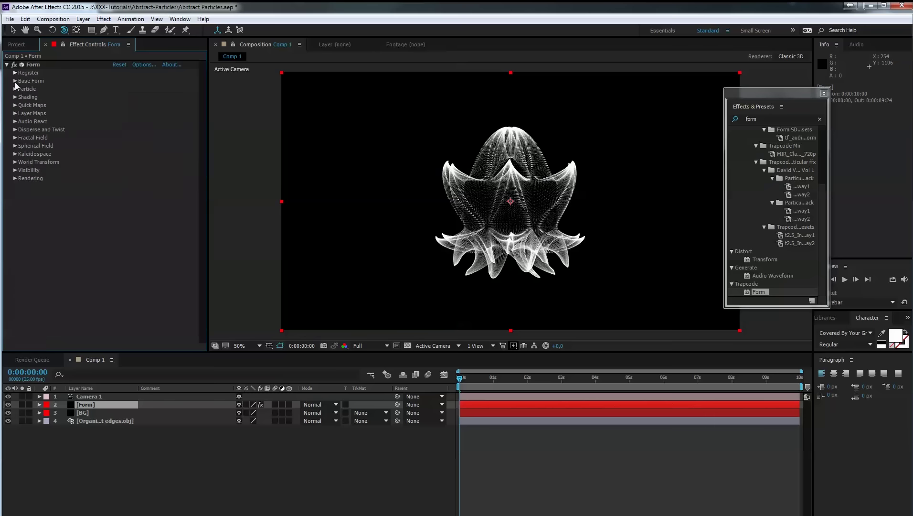
left_click(15, 89)
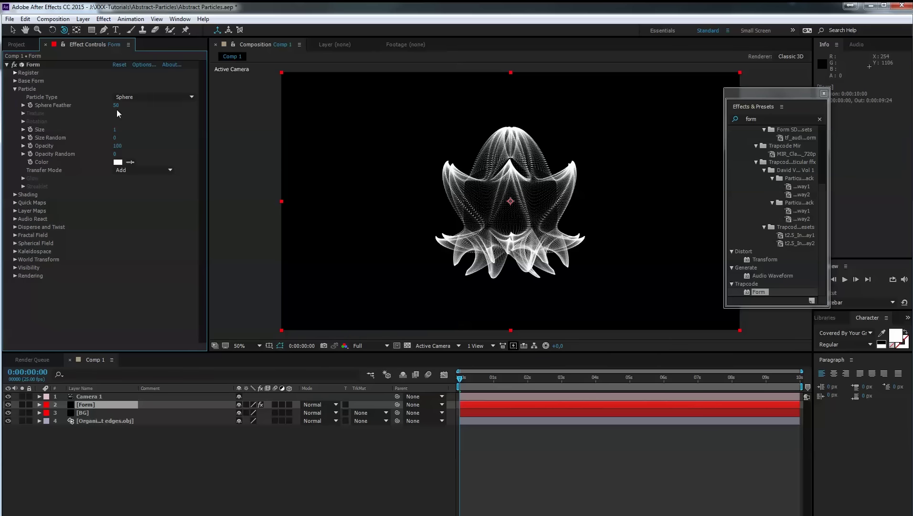
left_click_drag(116, 105, 192, 105)
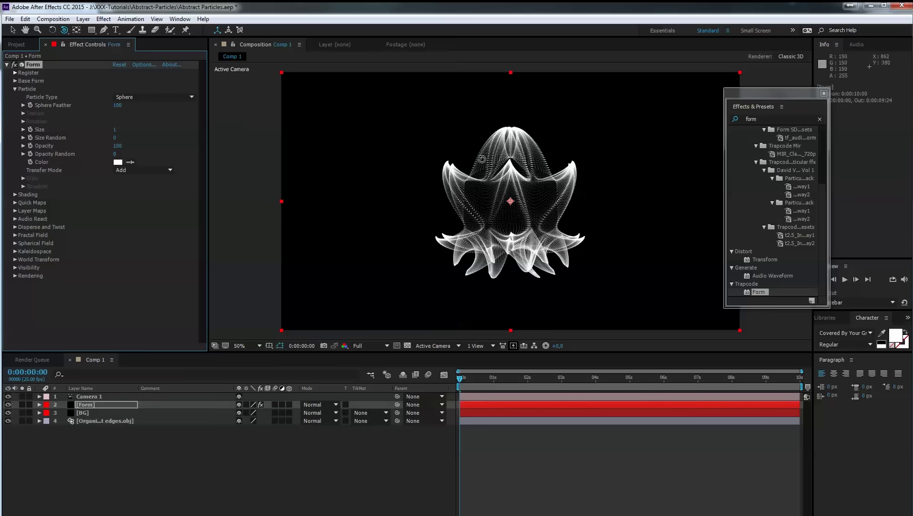
Tint the particles gold with colour #A77620.
left_click(117, 162)
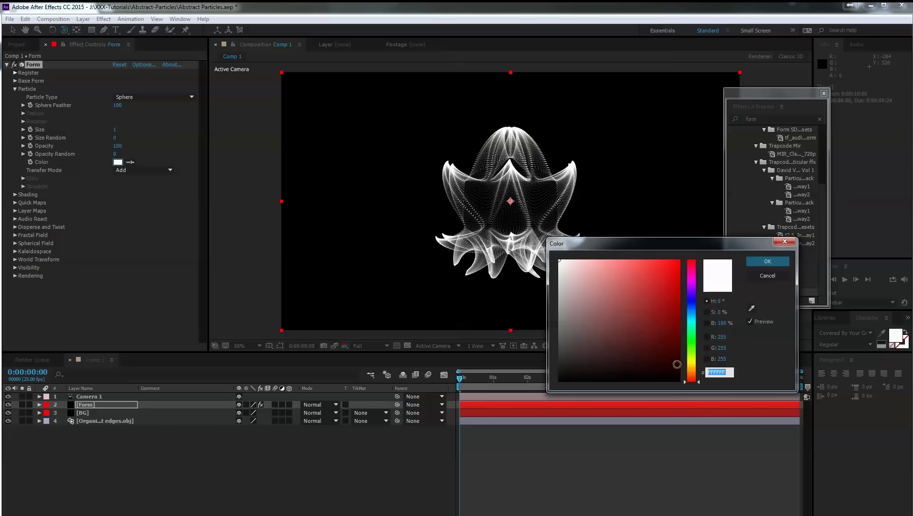
left_click_drag(690, 381, 690, 369)
left_click(673, 277)
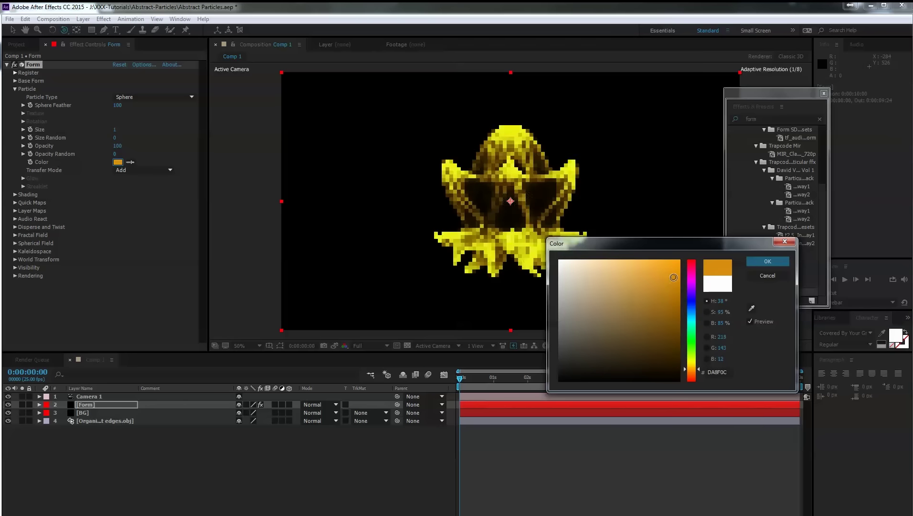
left_click_drag(673, 277, 657, 301)
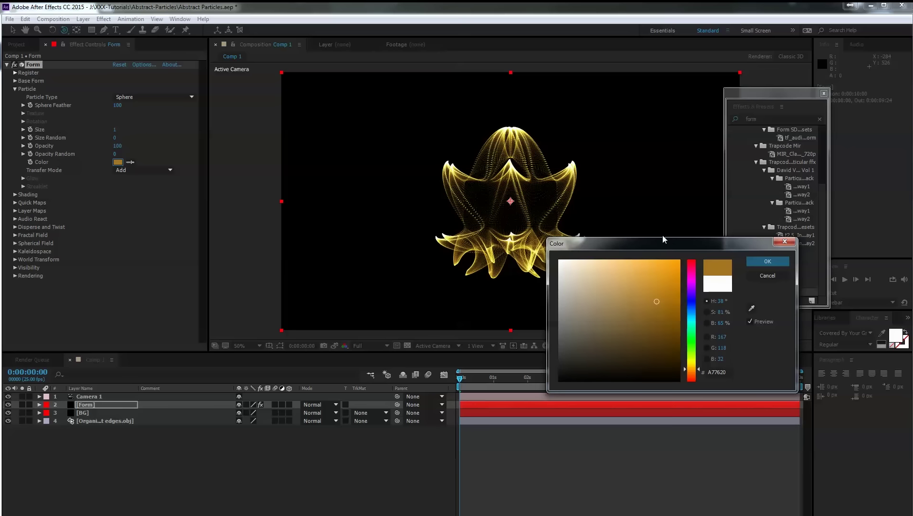
left_click(765, 262)
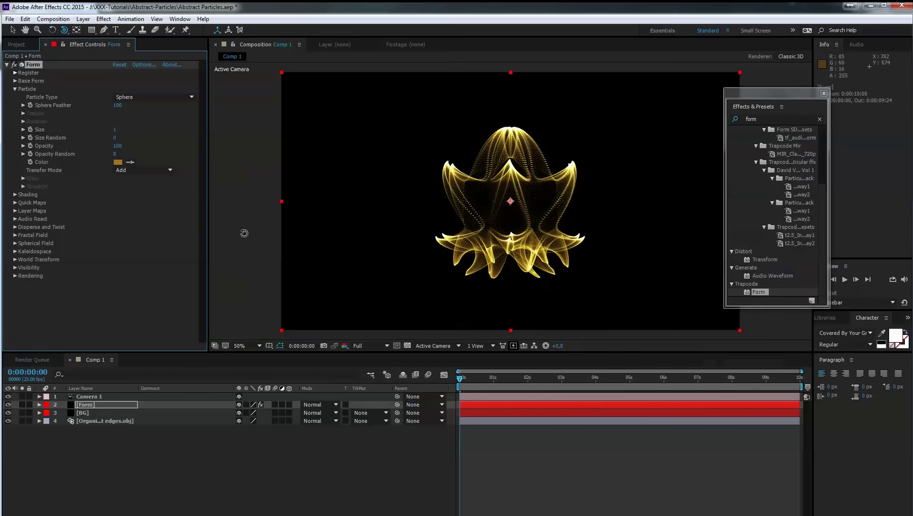
left_click(15, 89)
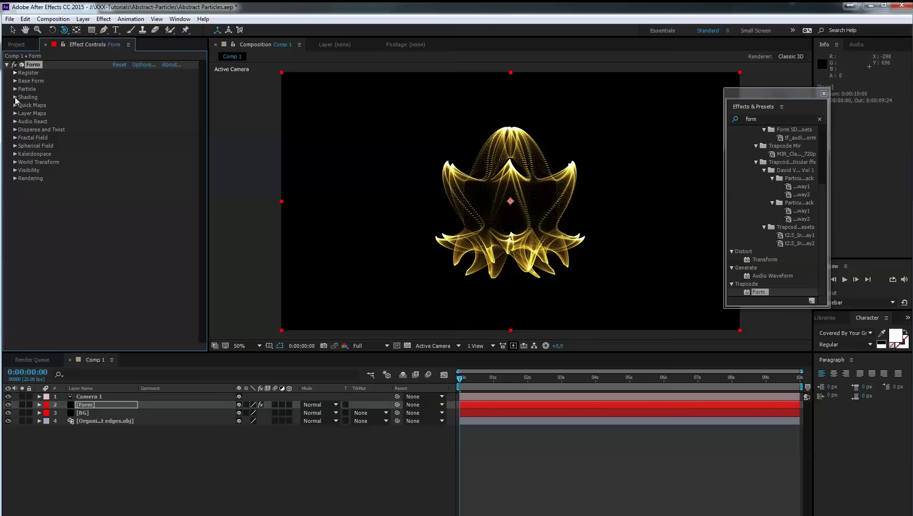
Set Fractal Field Affect Size 5, Displace 30 and Flow X, Y, Z to 2.
left_click(15, 137)
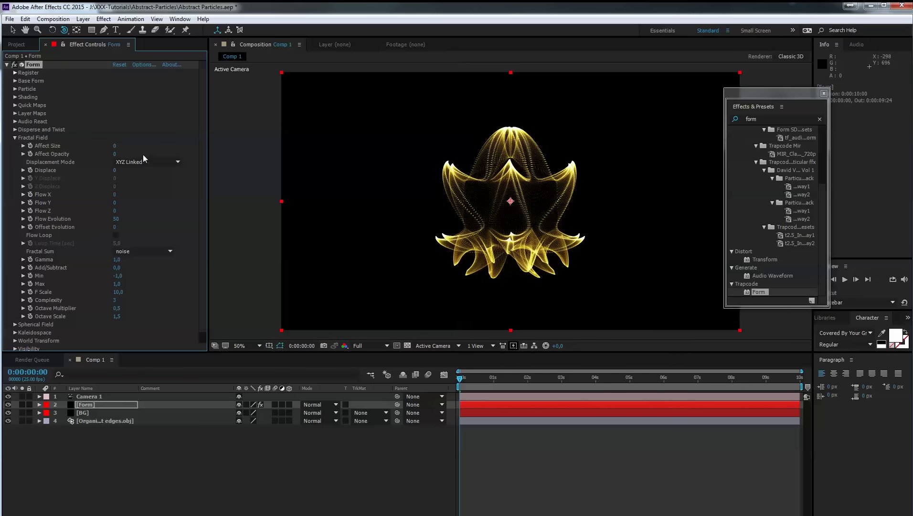
left_click(115, 145)
type("5")
key("Tab")
key("Tab")
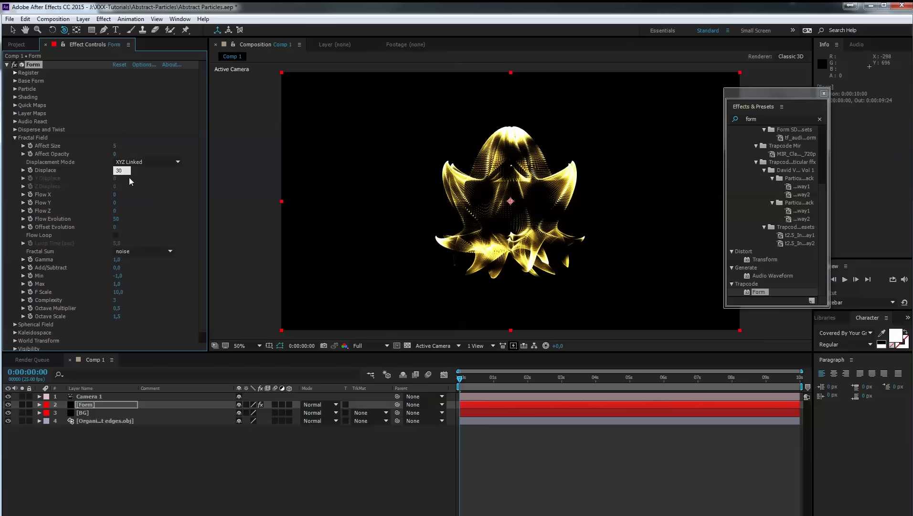
type("30")
key("Tab")
type("2")
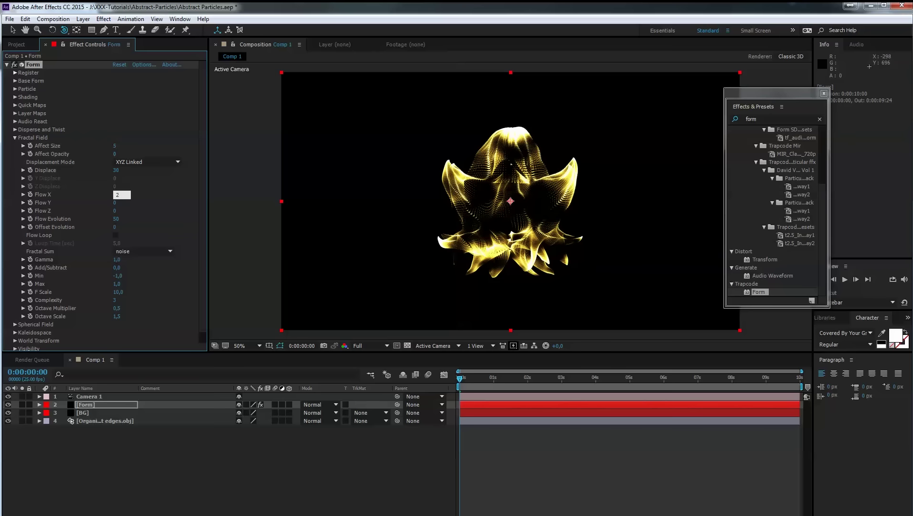
key("Tab")
type("2")
key("Tab")
type("2")
key("Tab")
key("Return")
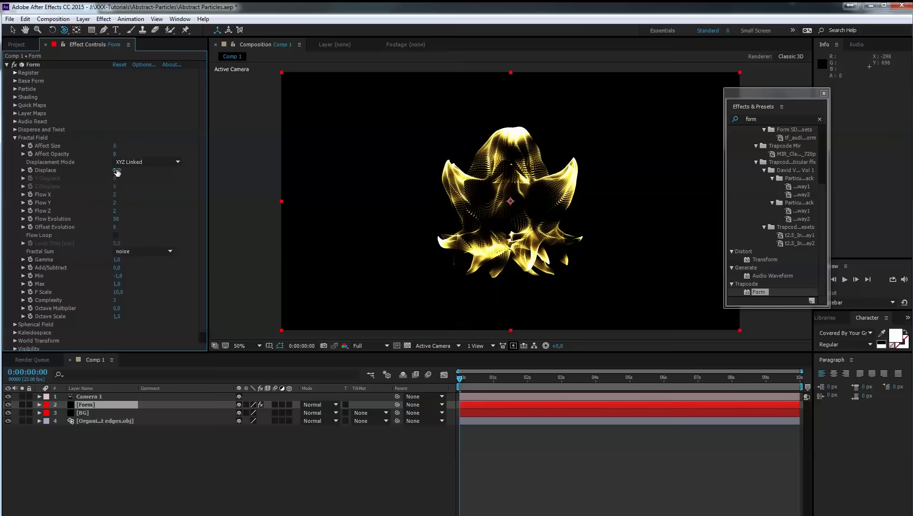
Try a larger Displace, restore it to 30, set Flow X to 0 and preview the motion.
left_click_drag(116, 172, 238, 173)
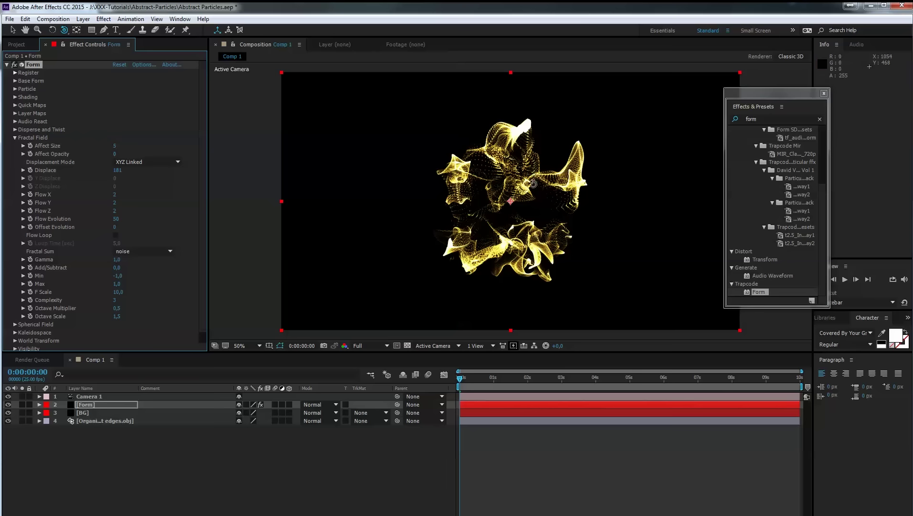
left_click(120, 171)
type("30")
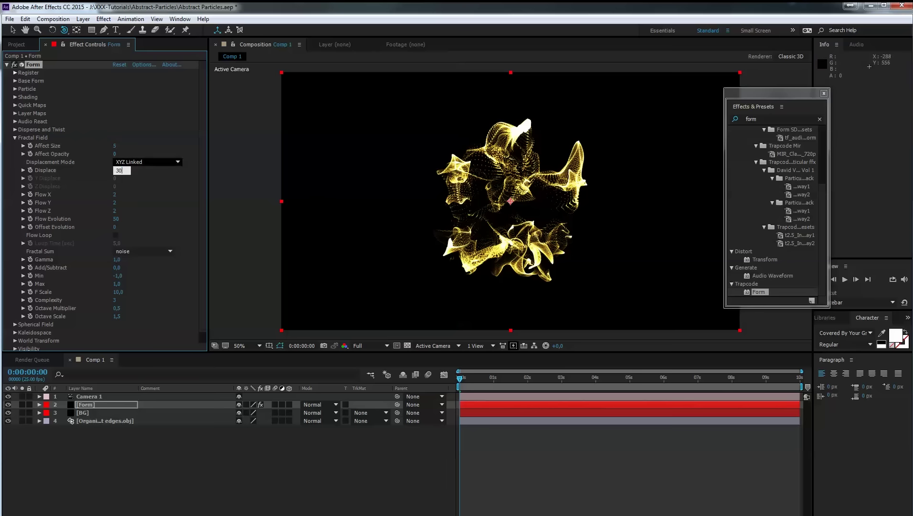
key("Tab")
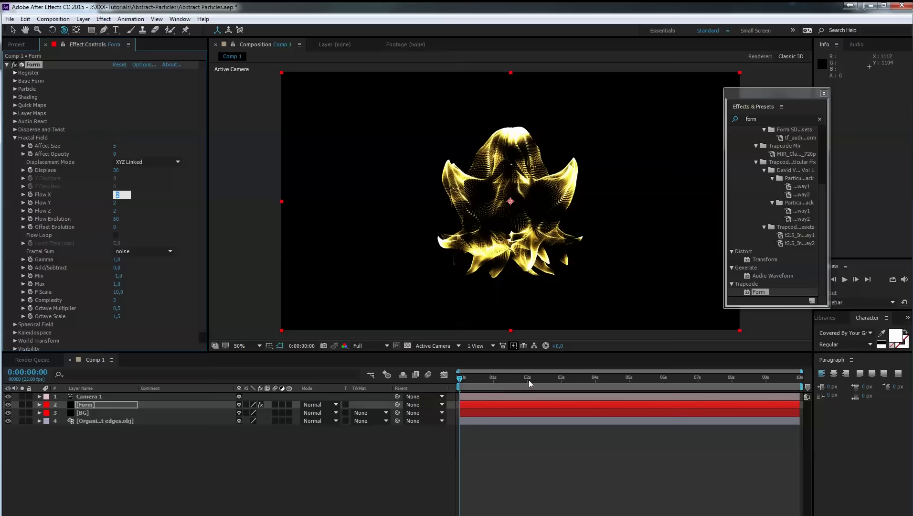
key("BackSpace")
key("Return")
key("space")
mouse_move(472, 381)
left_mouse_down()
mouse_move(454, 379)
mouse_move(475, 380)
mouse_move(459, 373)
left_mouse_up()
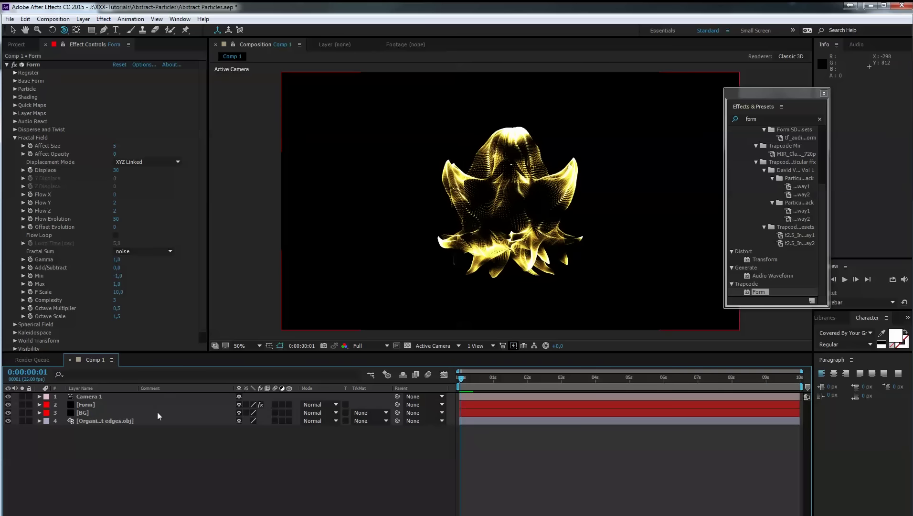
Push Camera 1 in with Track Z and reframe with Track XY so the gold folds fill the frame.
left_click(127, 396)
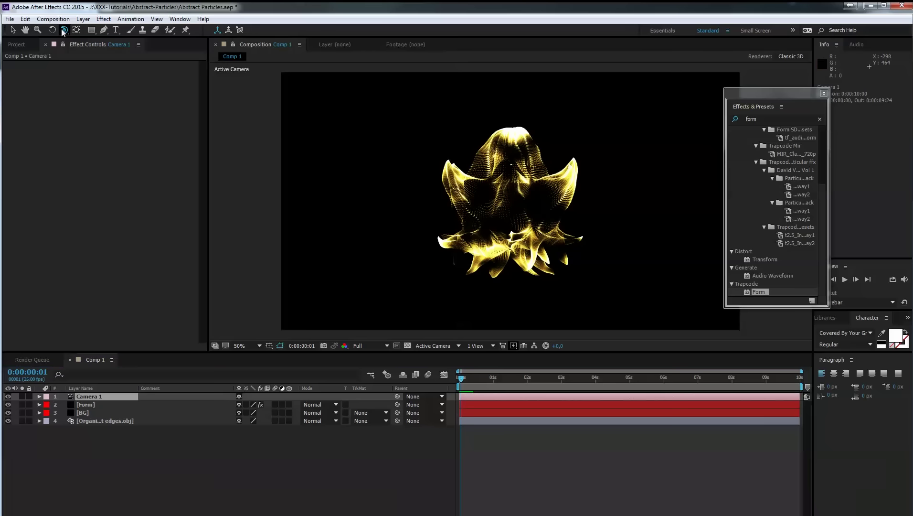
left_click_drag(61, 29, 104, 61)
left_click_drag(537, 208, 550, 63)
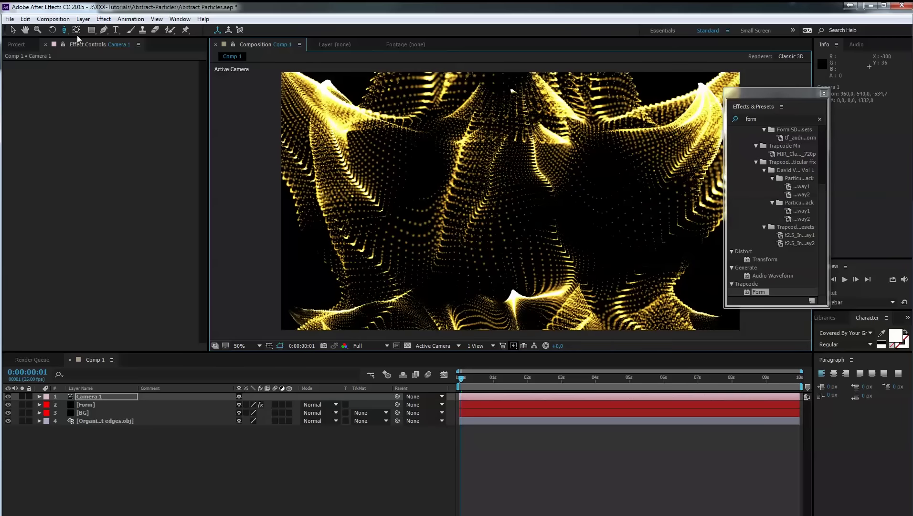
left_click_drag(64, 30, 98, 51)
left_click_drag(541, 194, 490, 219)
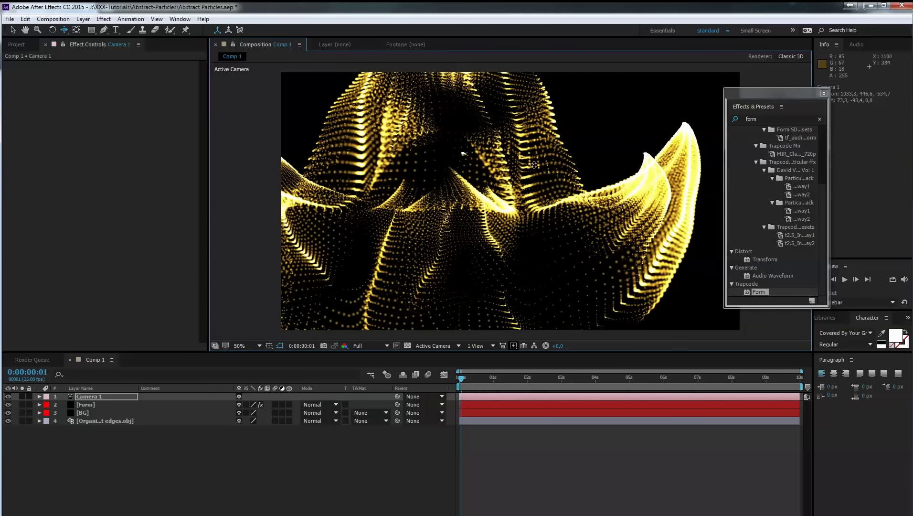
left_click_drag(533, 166, 540, 177)
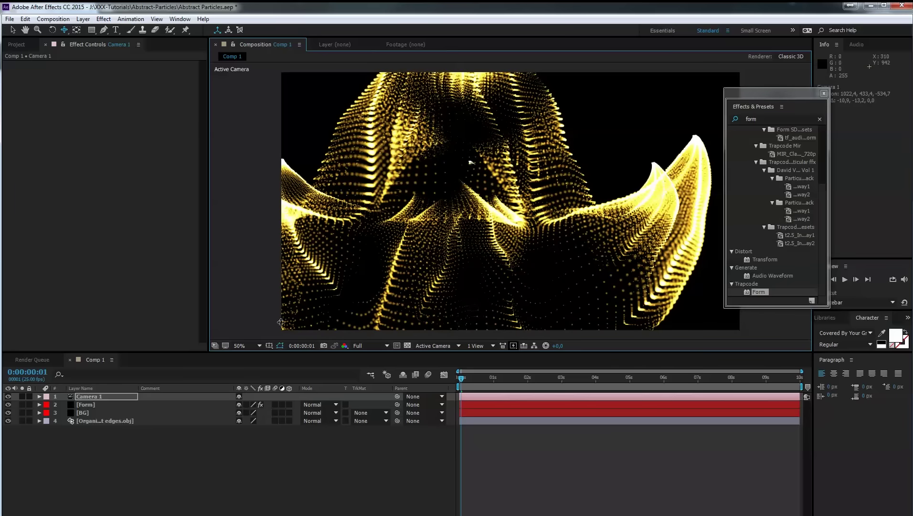
left_click(91, 405)
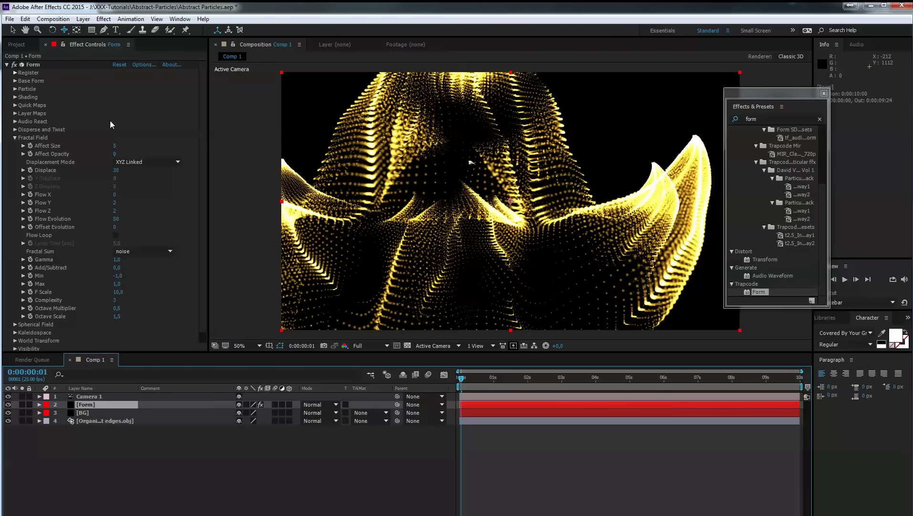
Keep the Form particles' Transfer Mode set to Add.
left_click(15, 137)
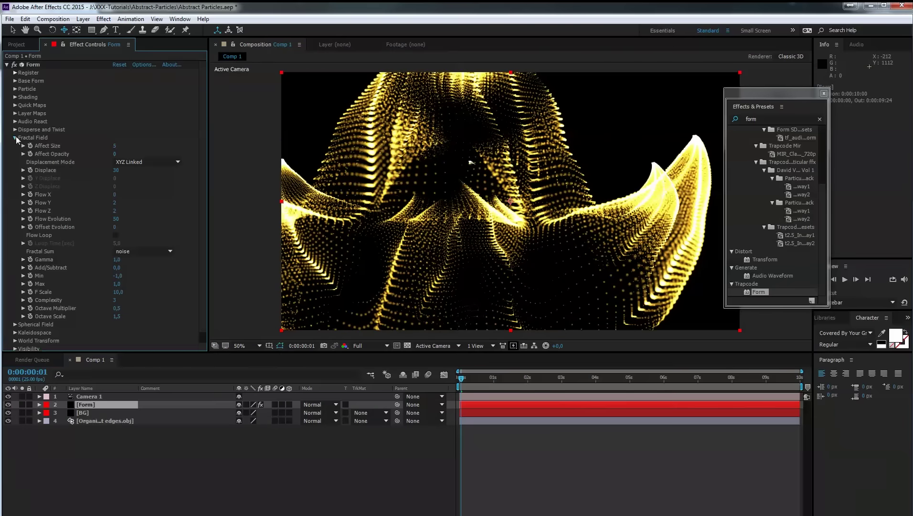
left_click(15, 88)
left_click(168, 170)
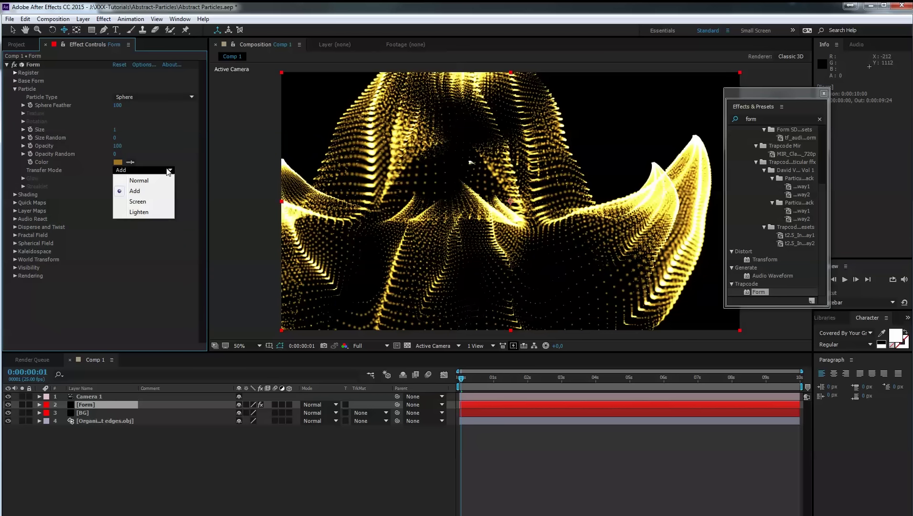
left_click(146, 191)
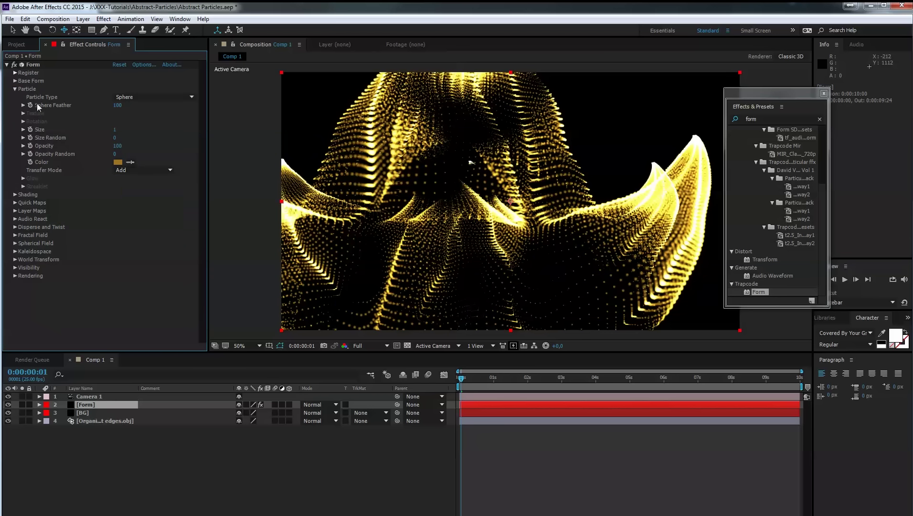
left_click(14, 89)
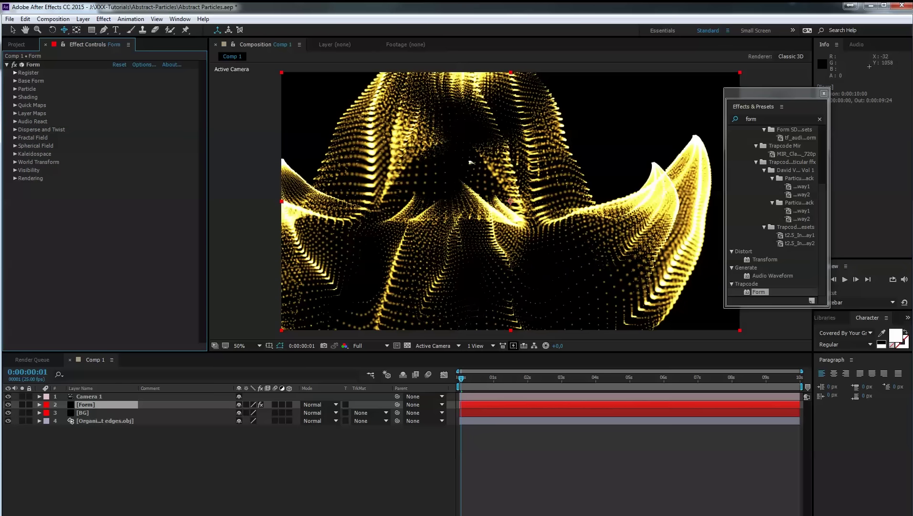
Change the particle colour from gold to a deeper copper orange (#9F5B2D).
left_click(15, 88)
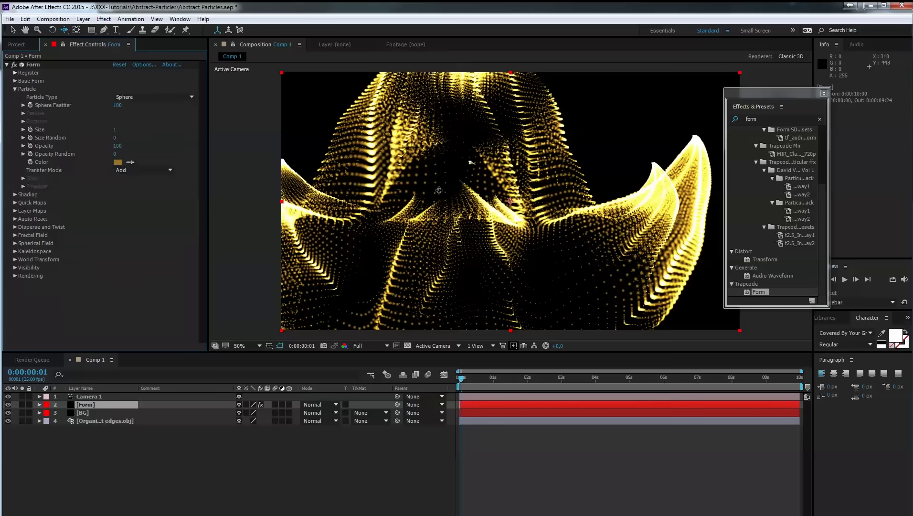
left_click(118, 162)
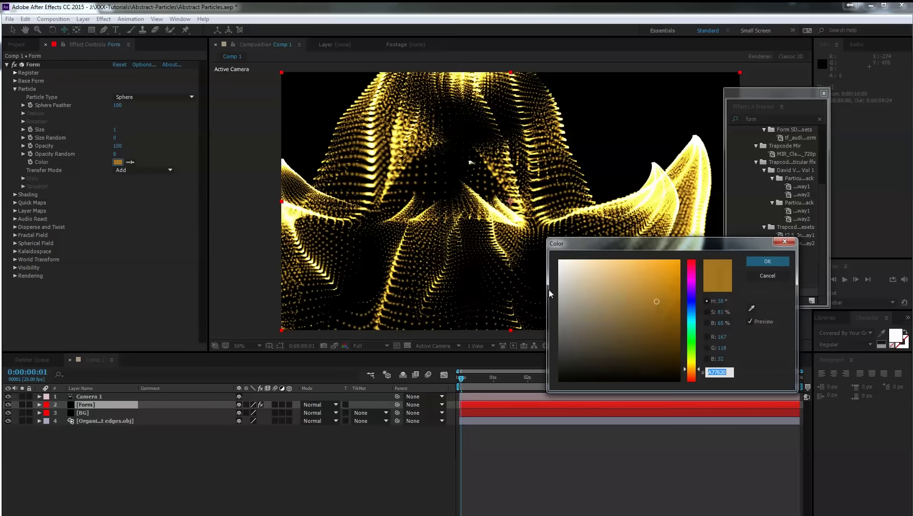
left_click_drag(656, 303, 671, 295)
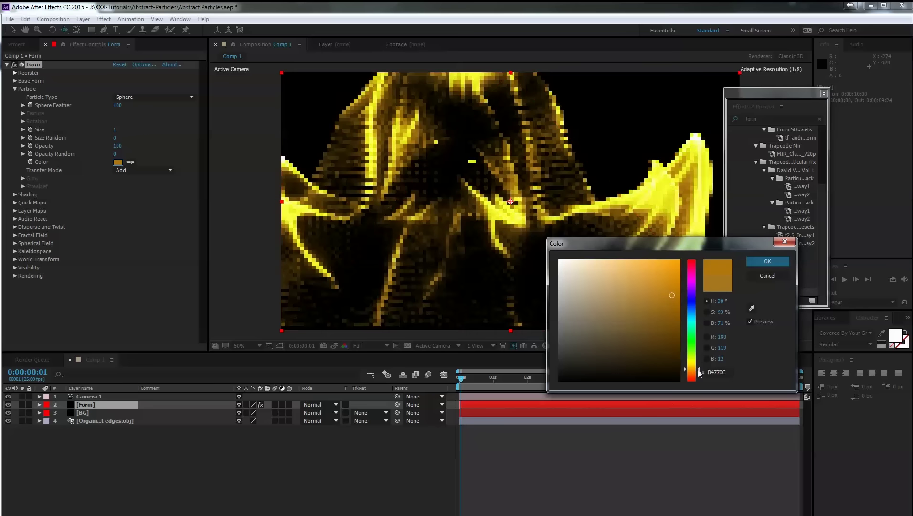
left_click_drag(698, 371, 700, 377)
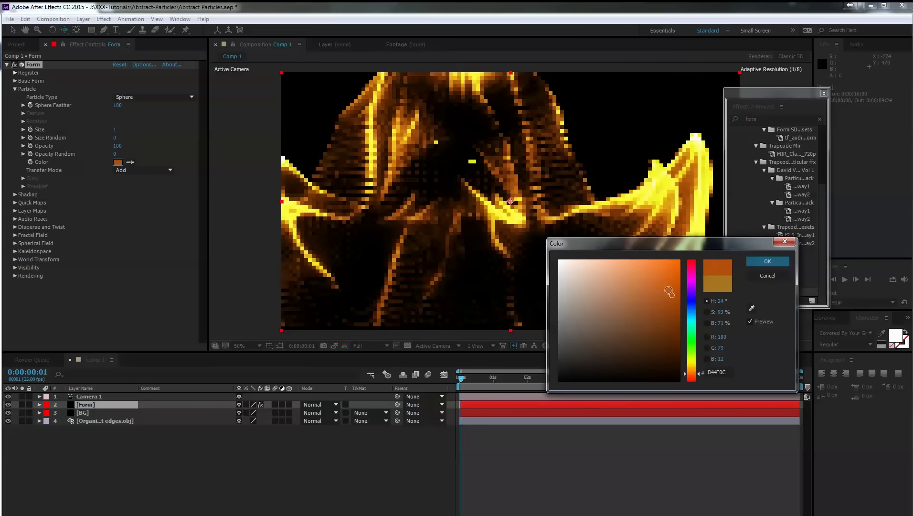
left_click_drag(669, 293, 646, 306)
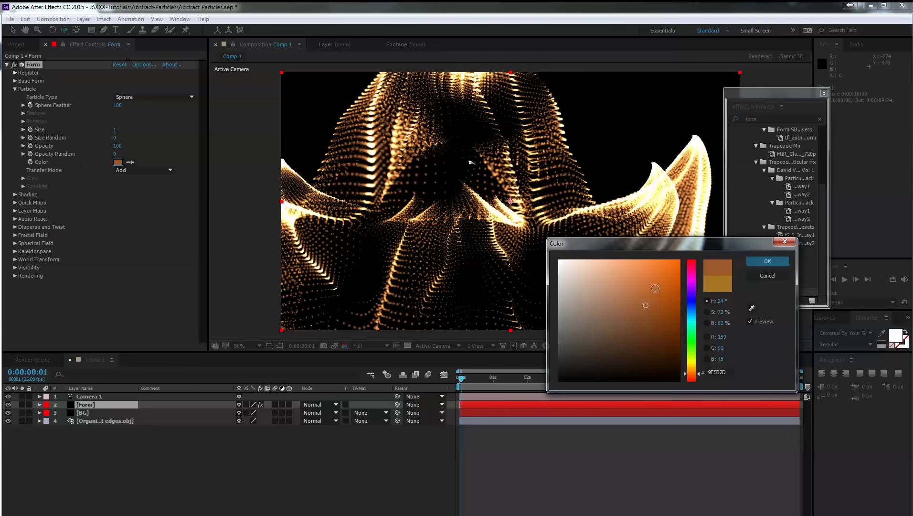
left_click(768, 263)
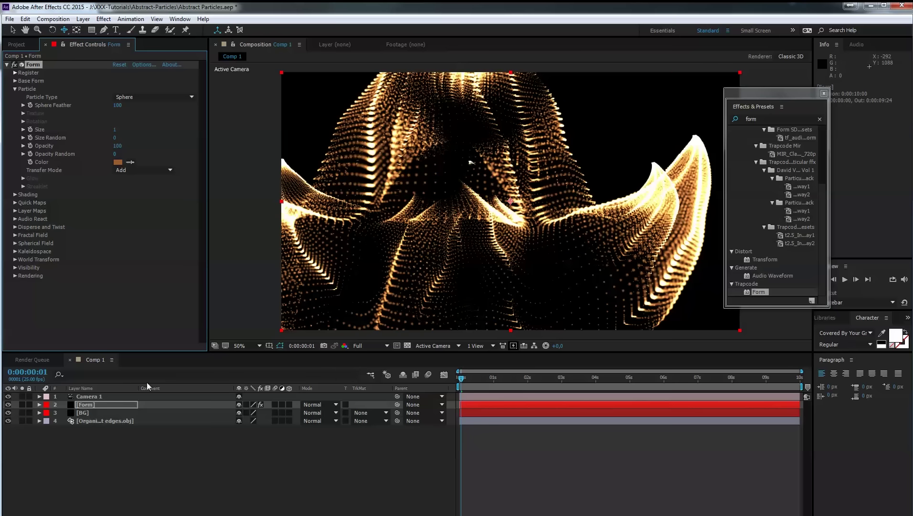
Turn on Camera 1's depth of field and set Aperture to 100.
left_click(39, 396)
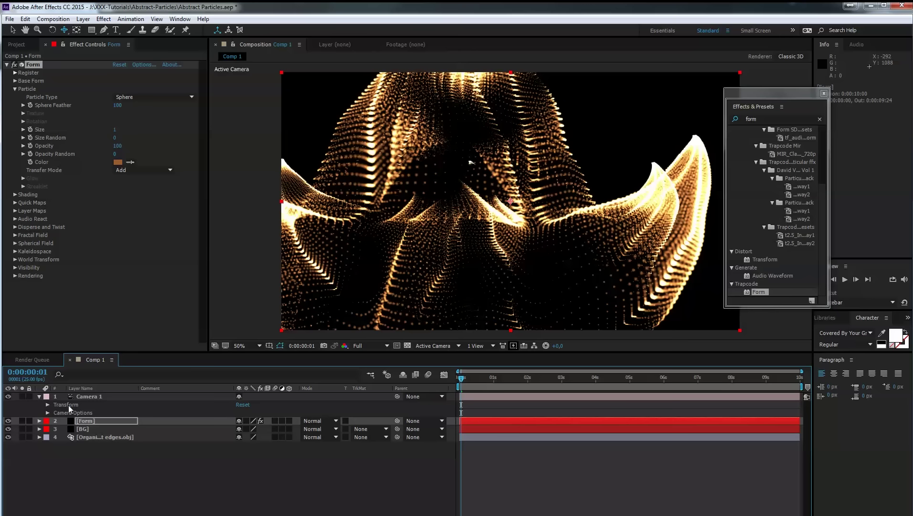
left_click(47, 412)
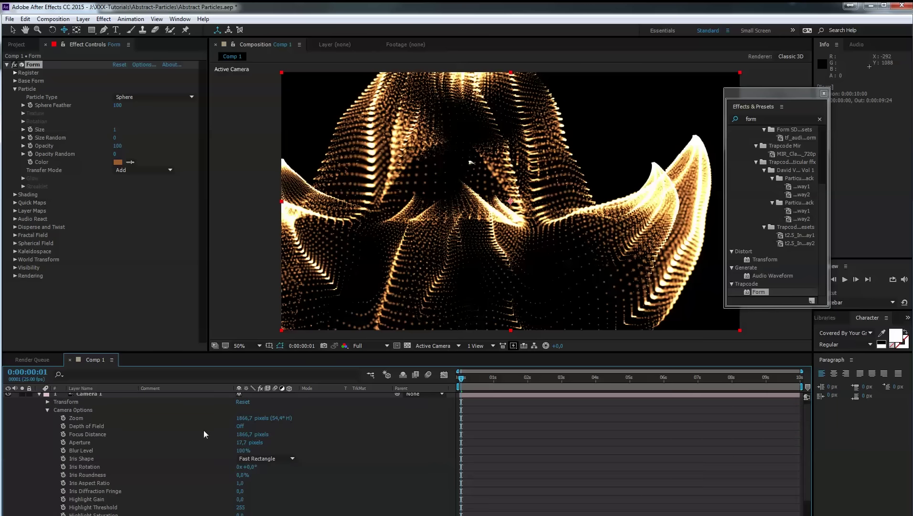
left_click(241, 426)
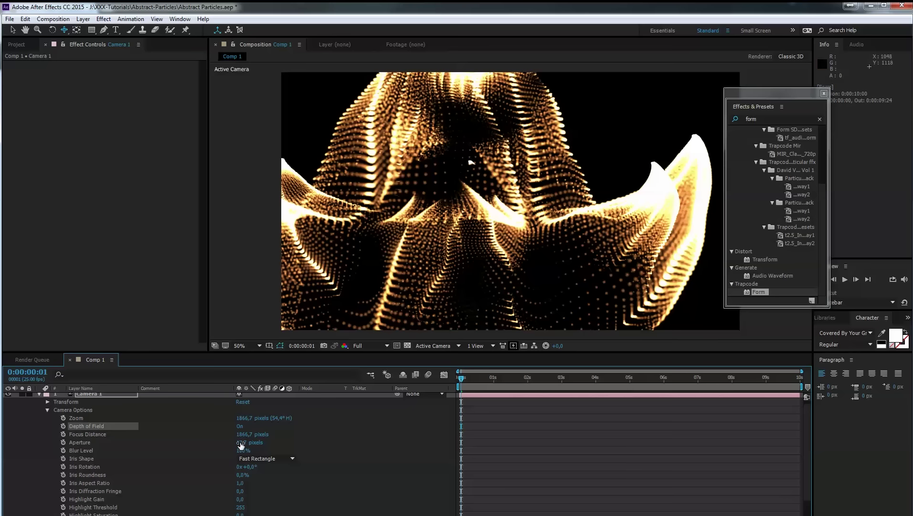
mouse_move(241, 444)
left_mouse_down()
mouse_move(253, 443)
mouse_move(242, 443)
left_mouse_up()
left_click(241, 443)
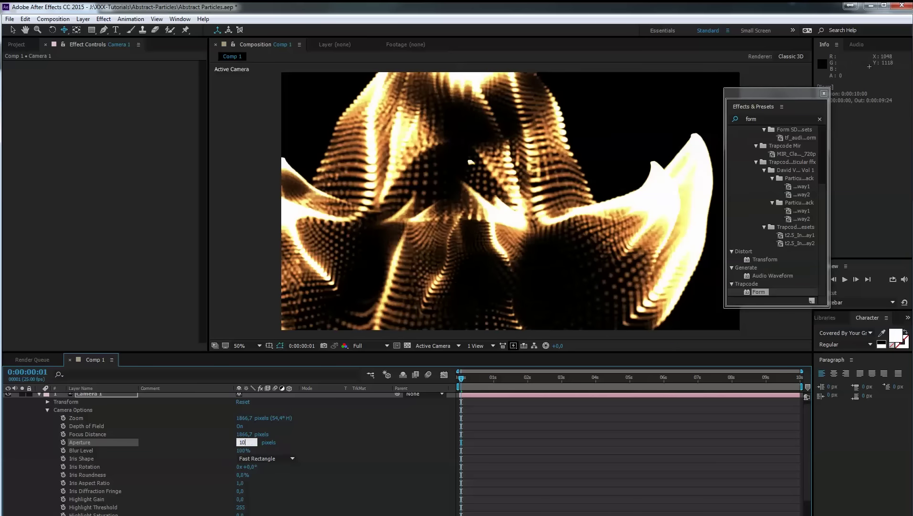
type("100")
key("Tab")
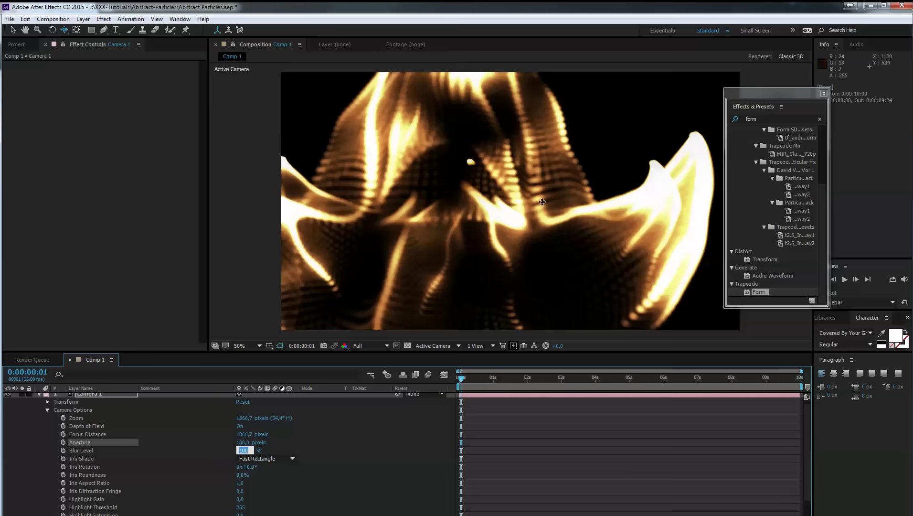
Pull Camera 1's Focus Distance in from 1866,7 to about 457,7 pixels.
left_click(82, 435)
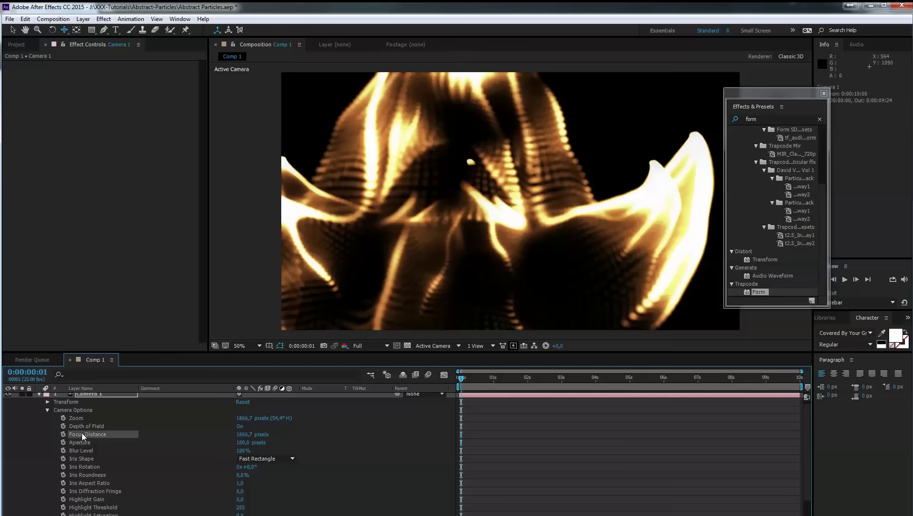
left_click_drag(250, 438, 214, 436)
left_click_drag(151, 431, 29, 425)
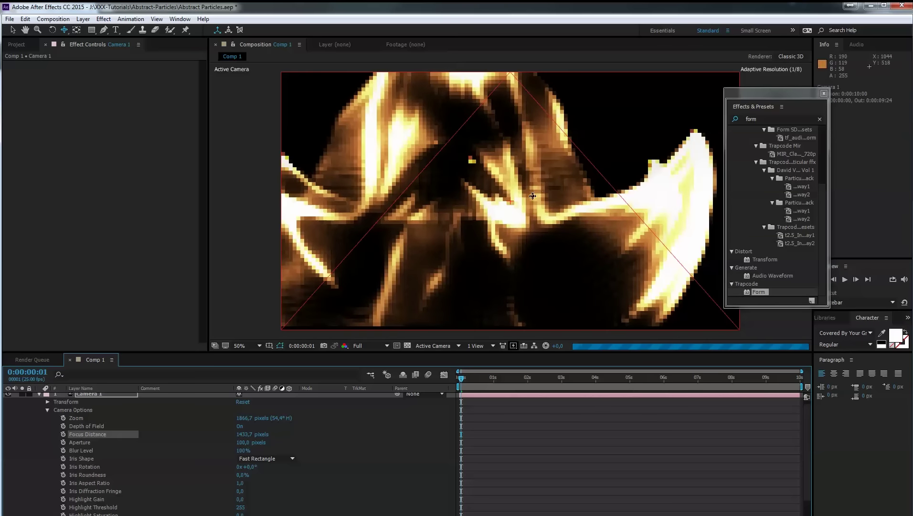
left_click_drag(246, 437, 200, 437)
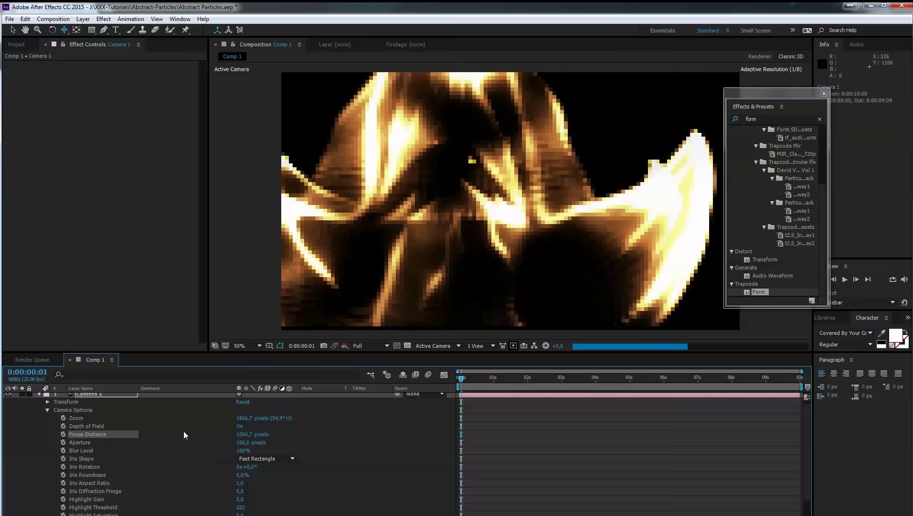
left_click_drag(244, 434, 116, 437)
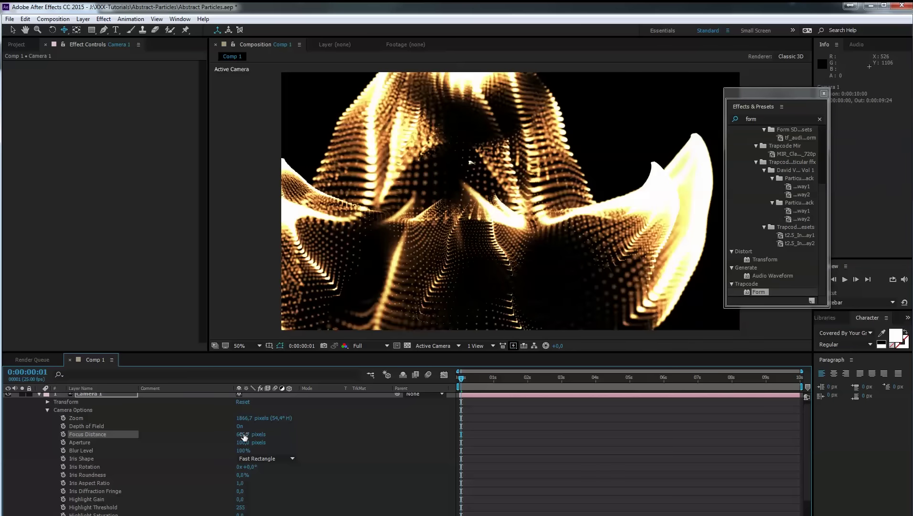
left_click_drag(242, 437, 166, 435)
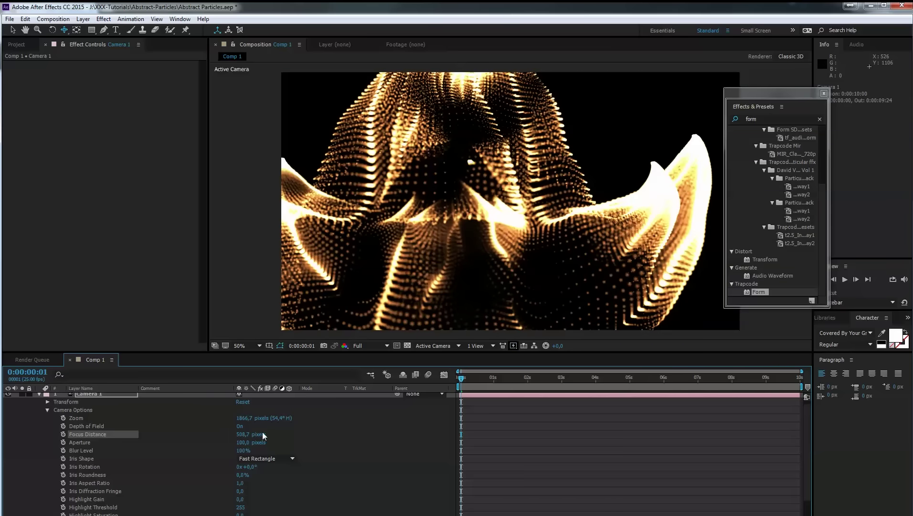
left_click_drag(243, 434, 208, 435)
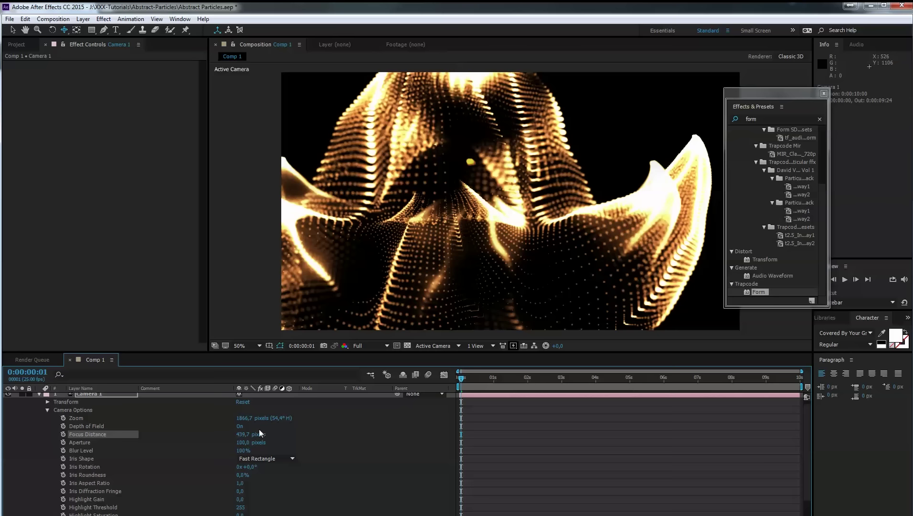
left_click_drag(242, 434, 247, 434)
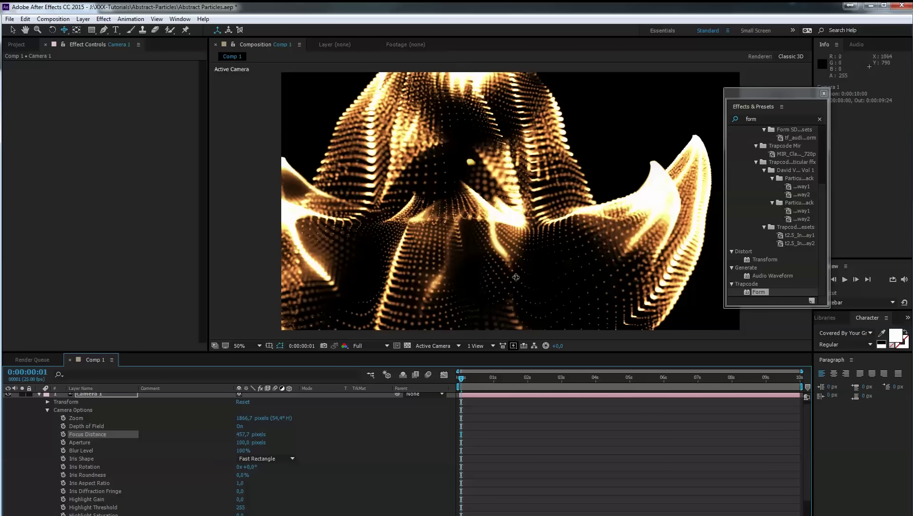
left_click(46, 408)
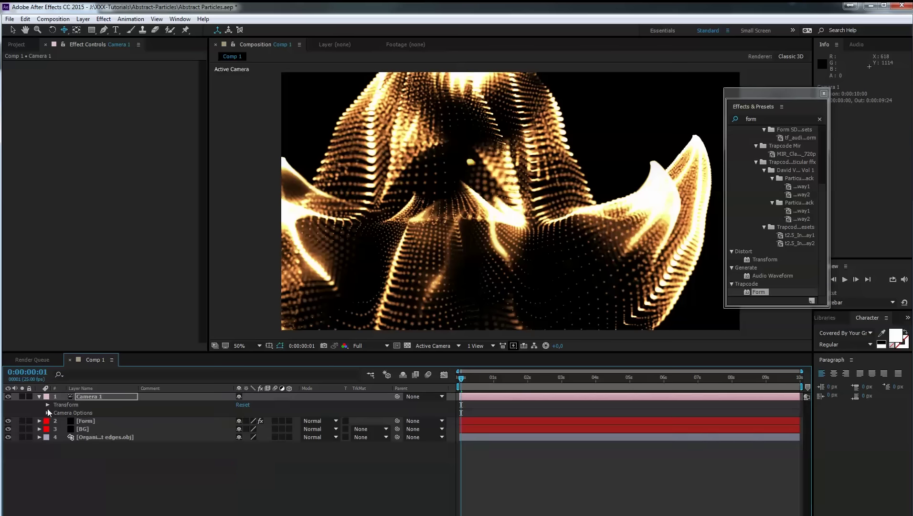
Set the Form layer's Base Form Size Z to 600, up from 310.
left_click(86, 420)
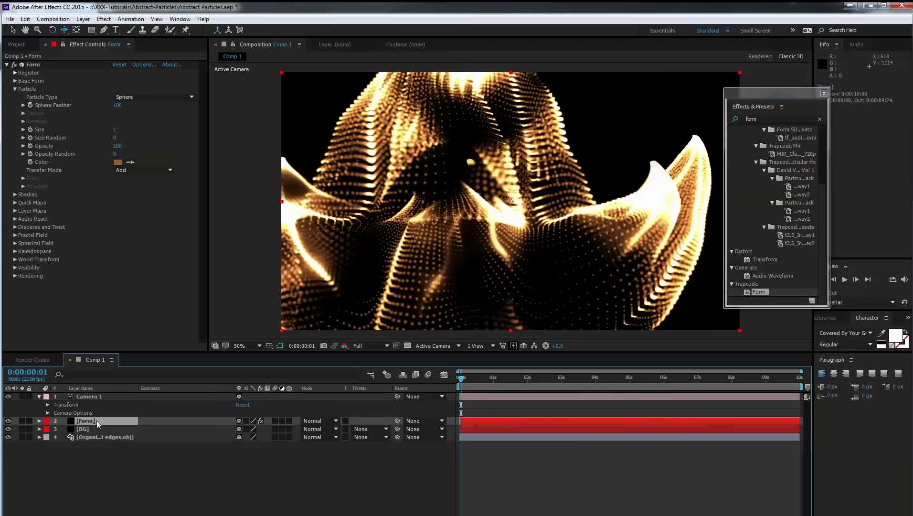
left_click(16, 89)
left_click(14, 81)
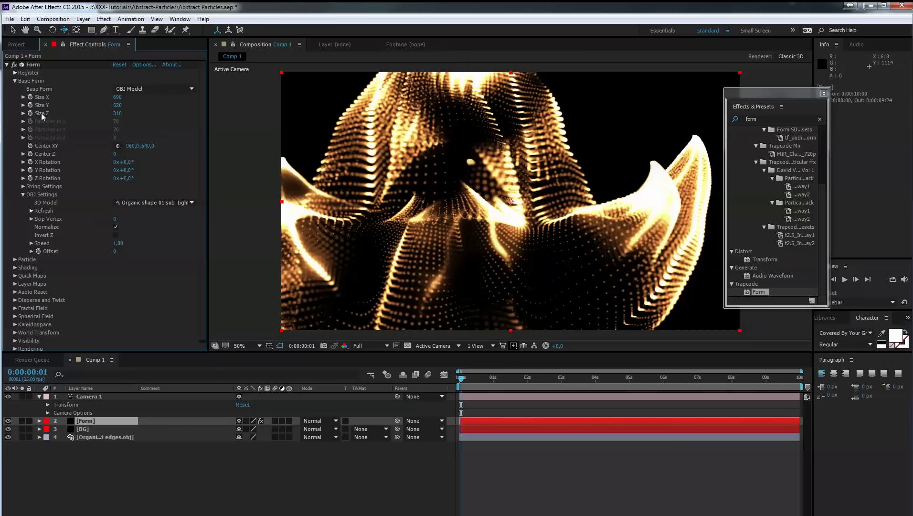
left_click(118, 114)
type("600")
key("Tab")
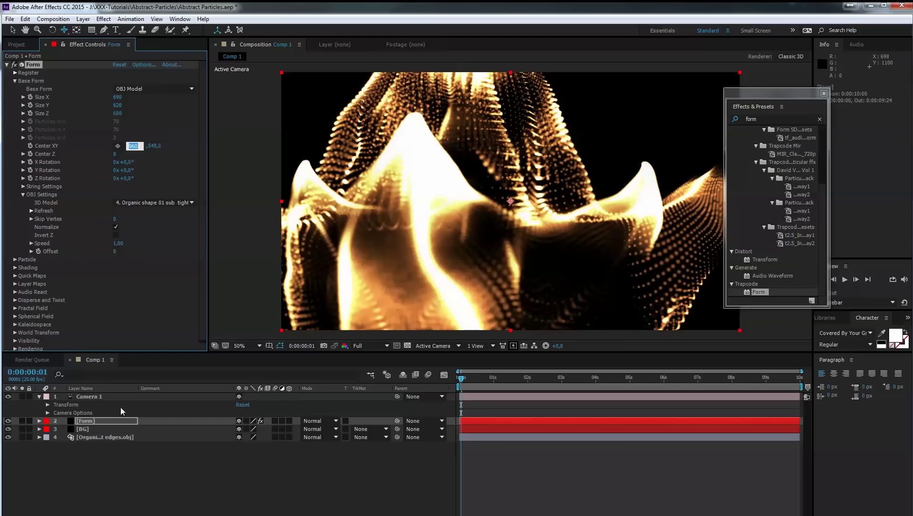
Scrub Camera 1's Focus Distance down to about 412,7 pixels.
left_click(48, 412)
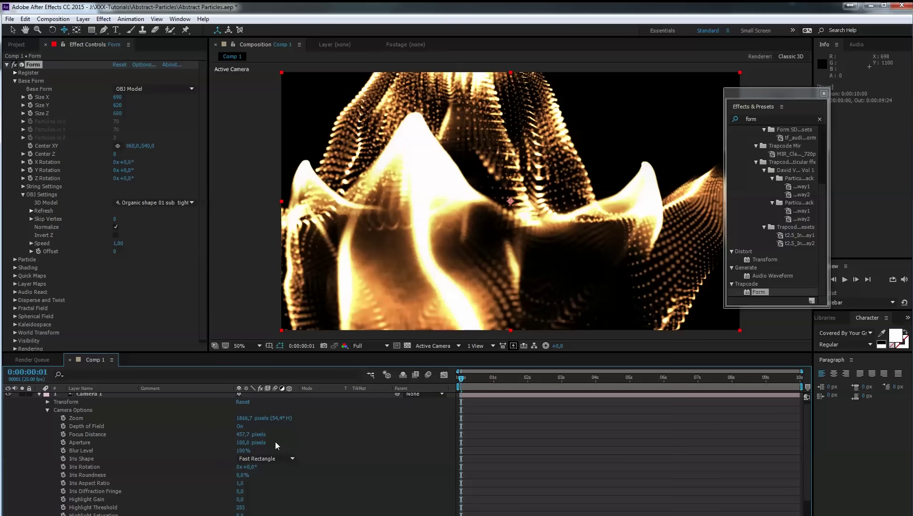
left_click_drag(242, 437, 228, 436)
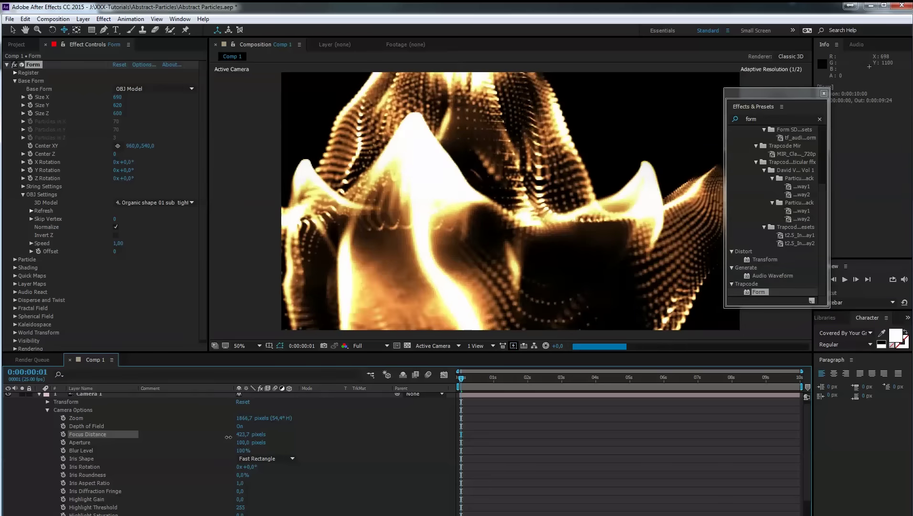
left_click(228, 437)
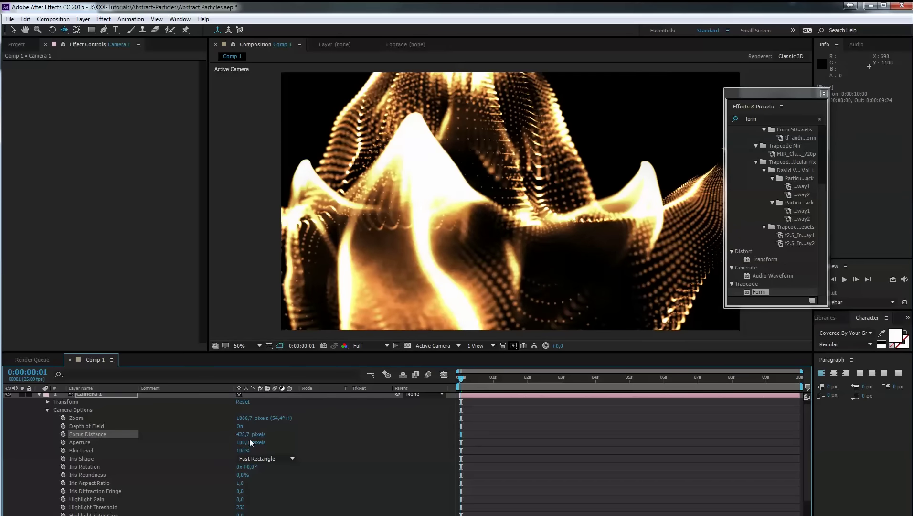
left_click_drag(249, 437, 237, 436)
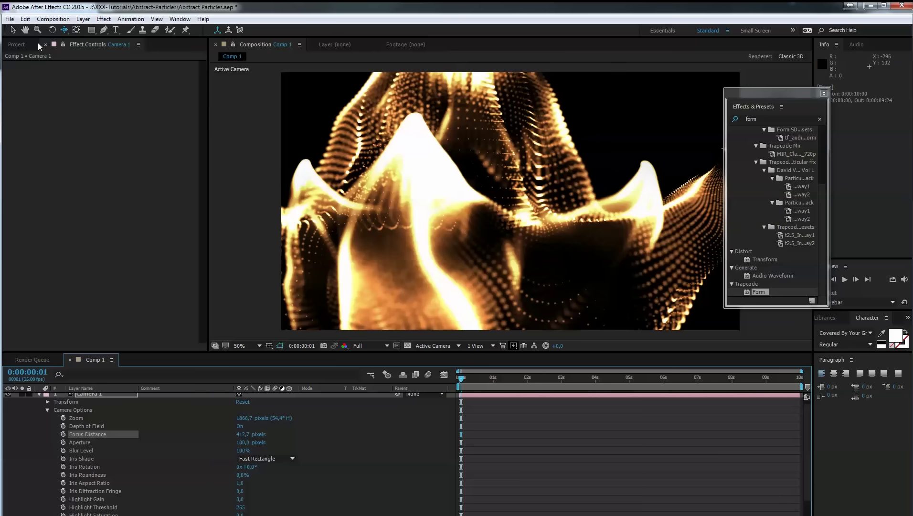
Duplicate the Form particle layer with Ctrl+D.
left_click(17, 45)
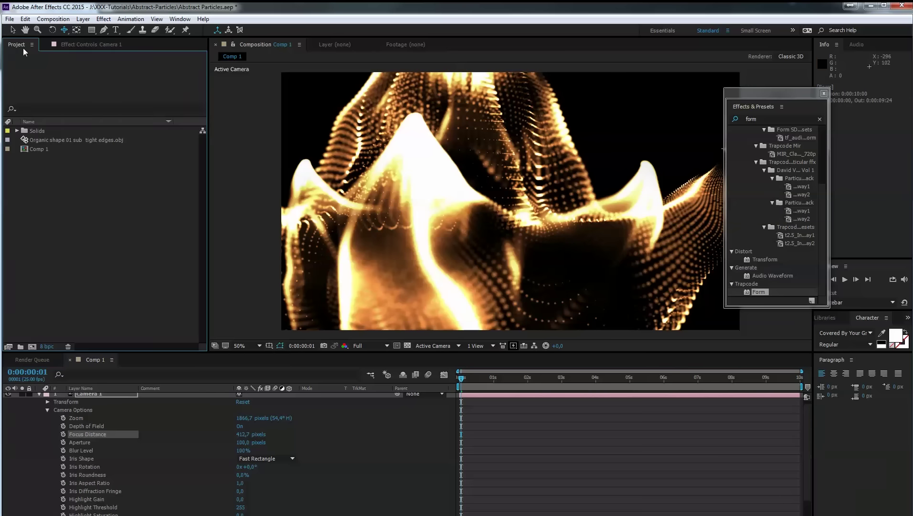
left_click(40, 394)
left_click(89, 405)
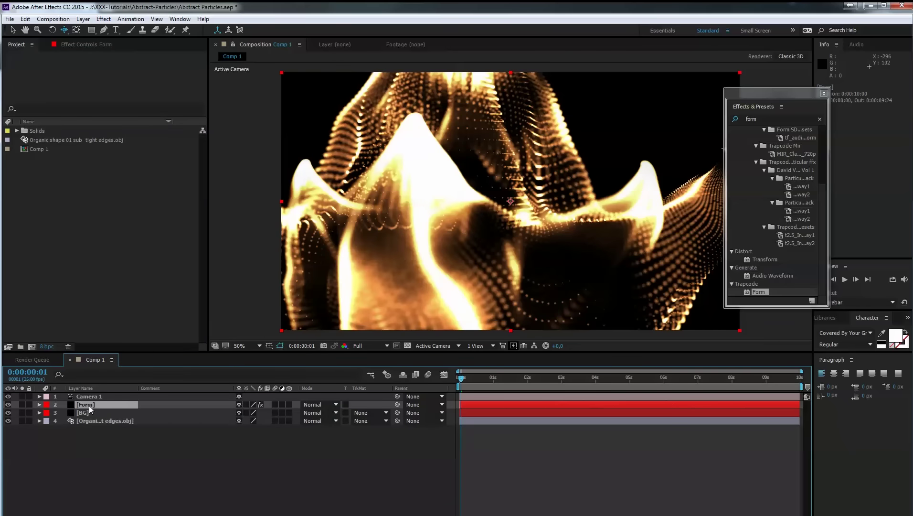
key("ctrl+d")
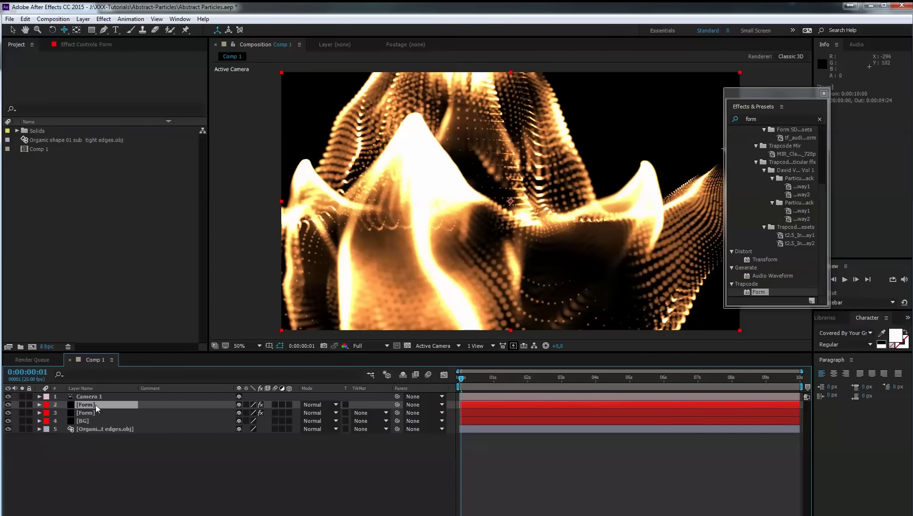
Rename the top Form copy FormForg and the lower copy FormBG.
key("Return")
left_click(96, 403)
type("Forg")
left_click(96, 412)
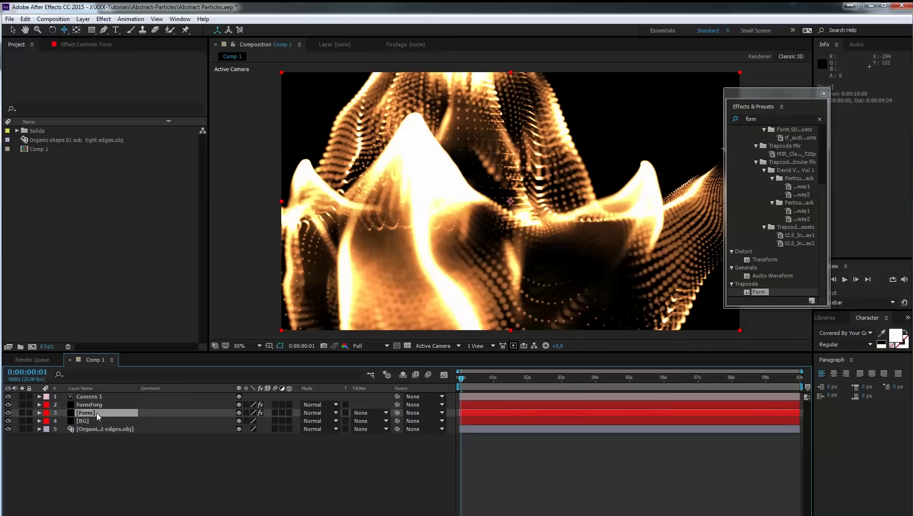
key("Return")
left_click(97, 412)
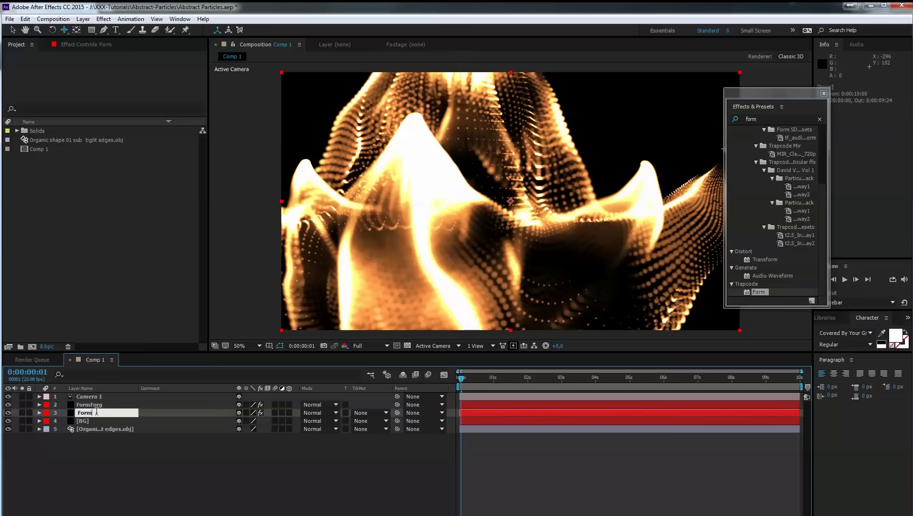
type("BG")
key("Return")
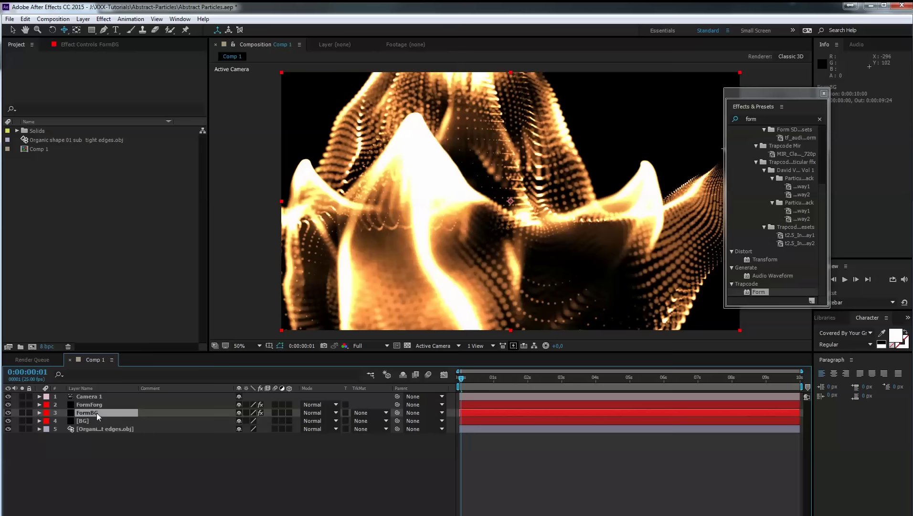
left_click(89, 45)
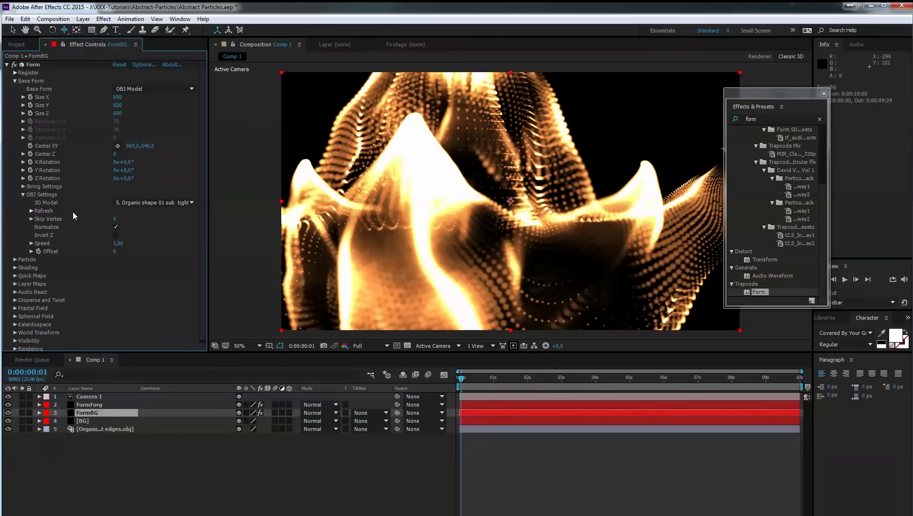
Set FormBG's Form Shading to On and hide the FormForg layer.
left_click(15, 80)
left_click(15, 97)
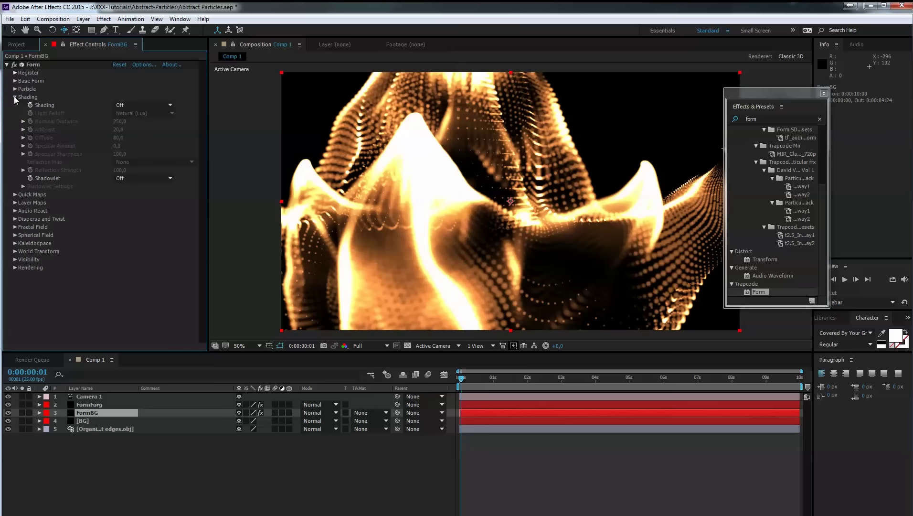
left_click(158, 104)
left_click(146, 125)
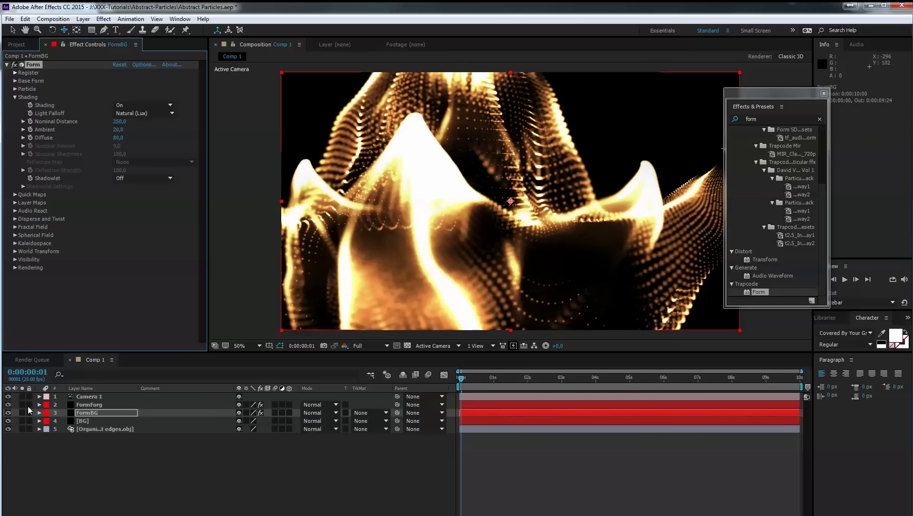
left_click(9, 404)
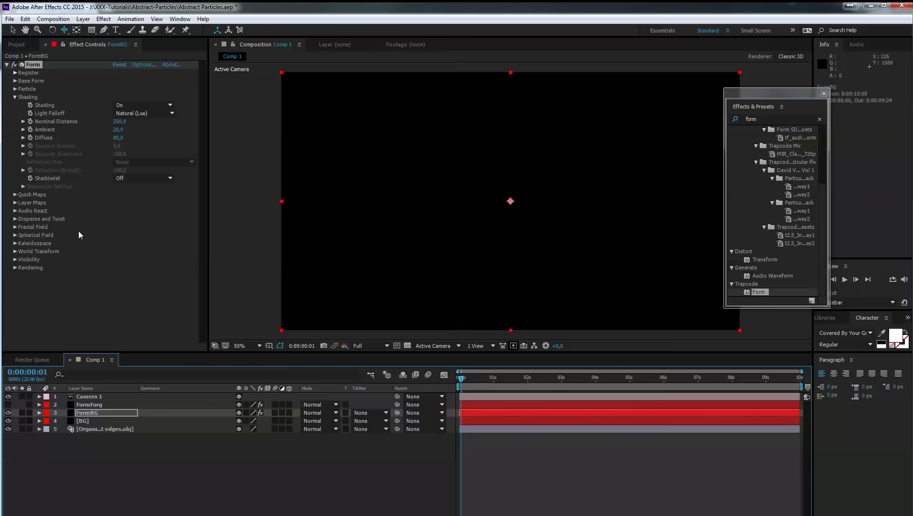
Add a default Light 1 layer, place it above FormForg, then select FormForg.
left_click(84, 19)
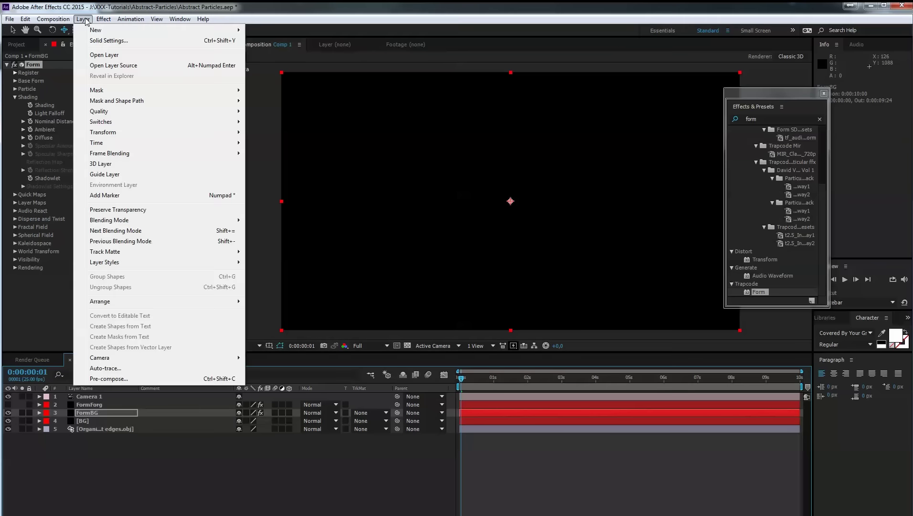
mouse_move(93, 31)
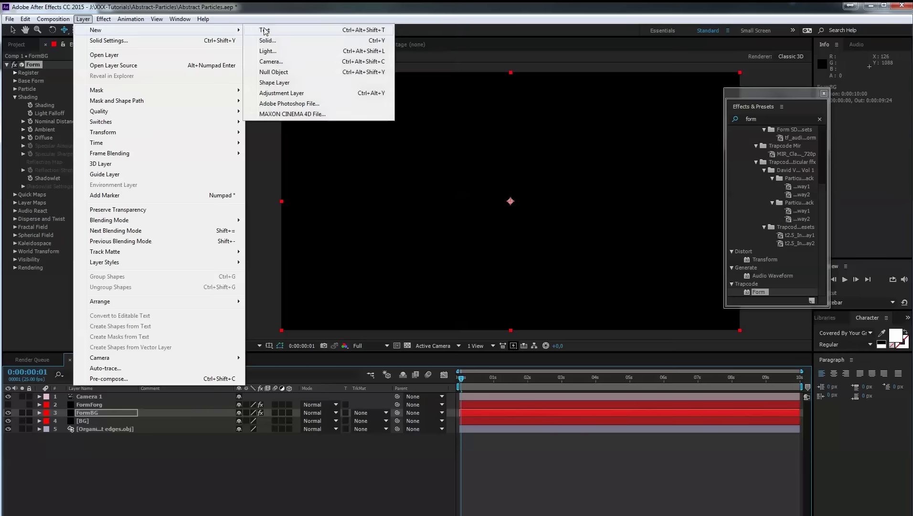
left_click(286, 52)
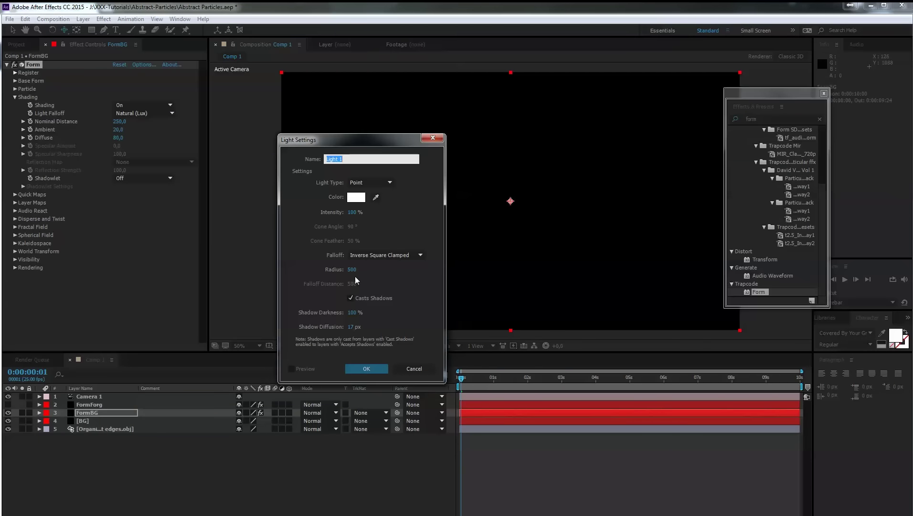
left_click(366, 369)
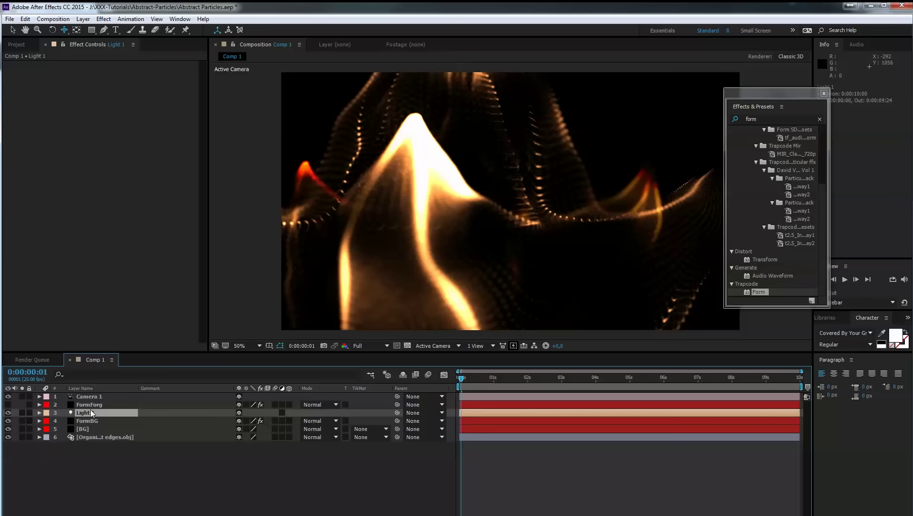
left_click_drag(91, 409, 90, 403)
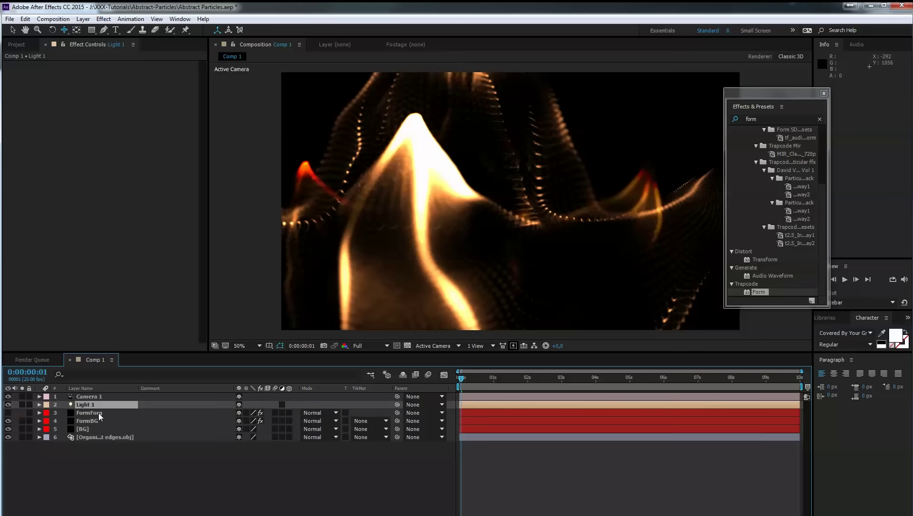
left_click(98, 412)
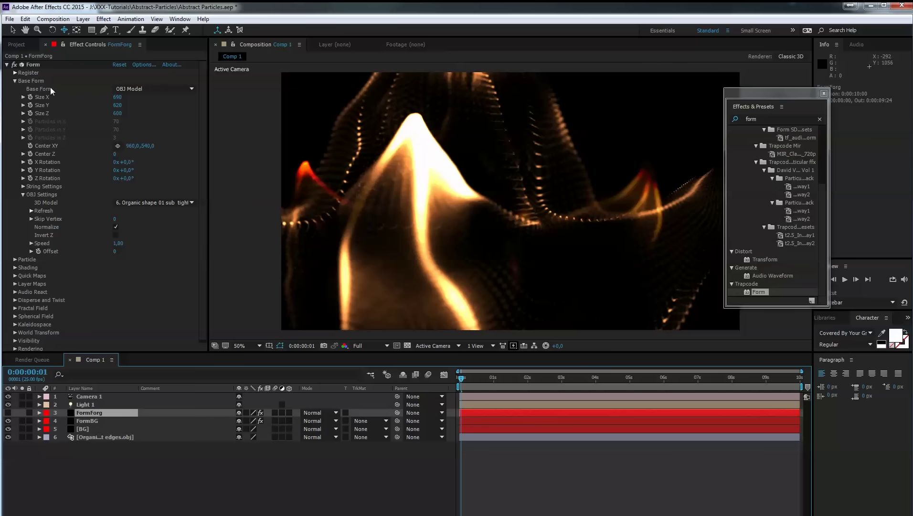
Try a Disperse of 100 on FormForg, then set it back to 0.
left_click(15, 80)
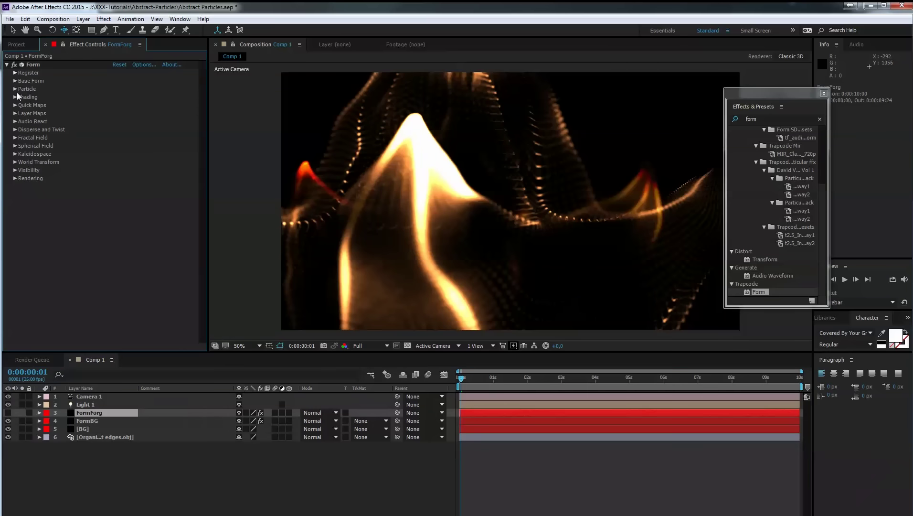
left_click(15, 130)
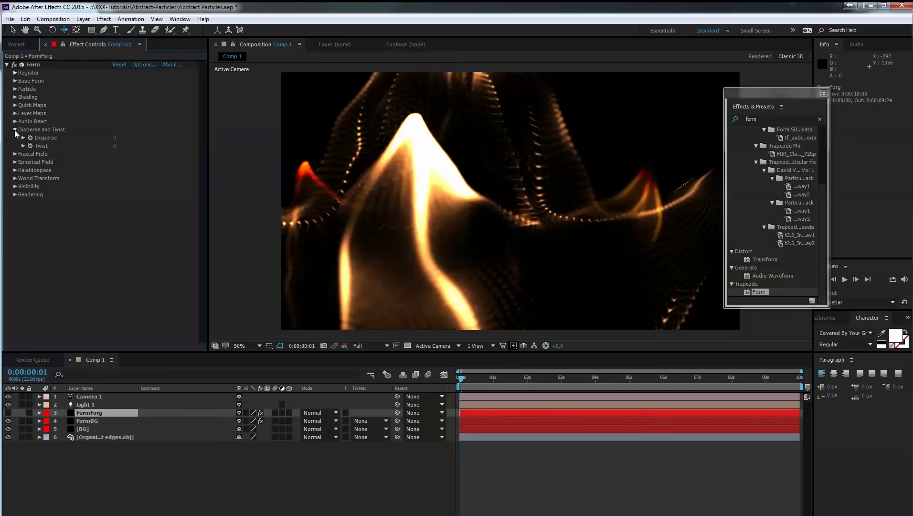
left_click(115, 138)
type("100")
key("Return")
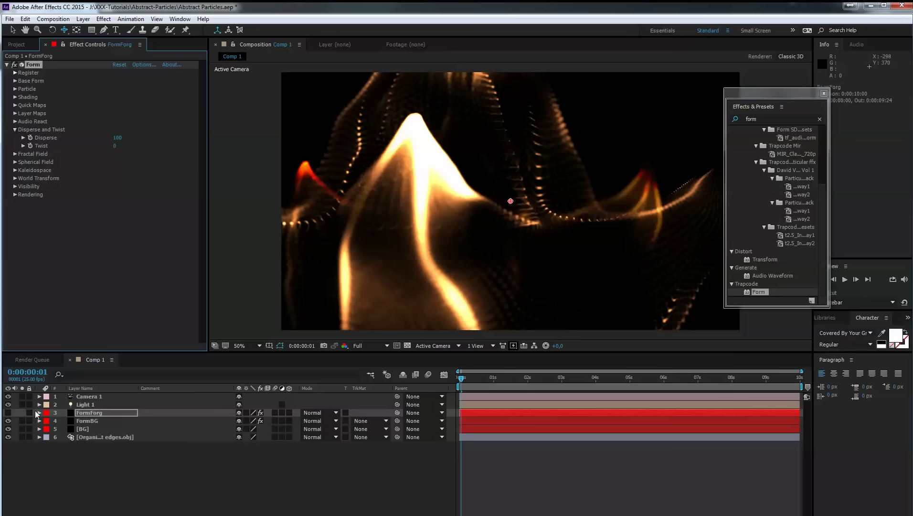
left_click(118, 138)
type("0")
key("Tab")
Set FormBG's Disperse to 100 after testing 60, and make FormForg visible again.
left_click(95, 421)
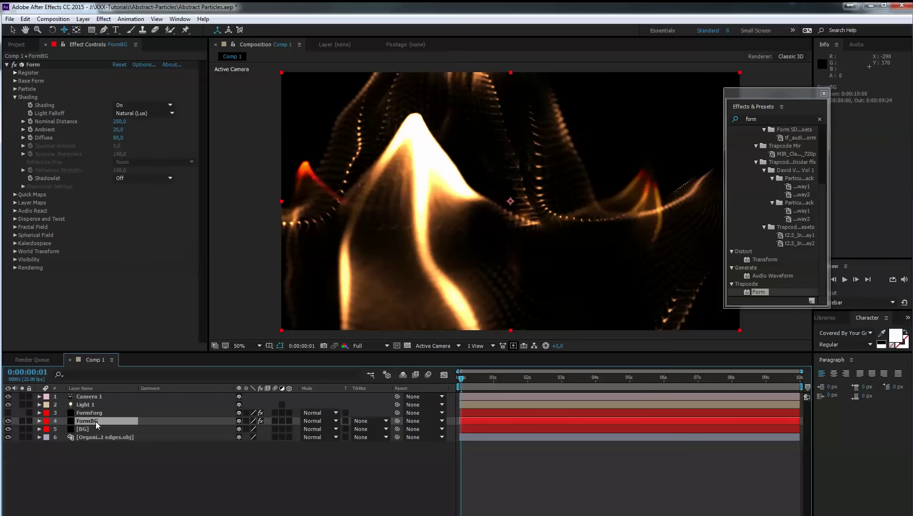
left_click(15, 97)
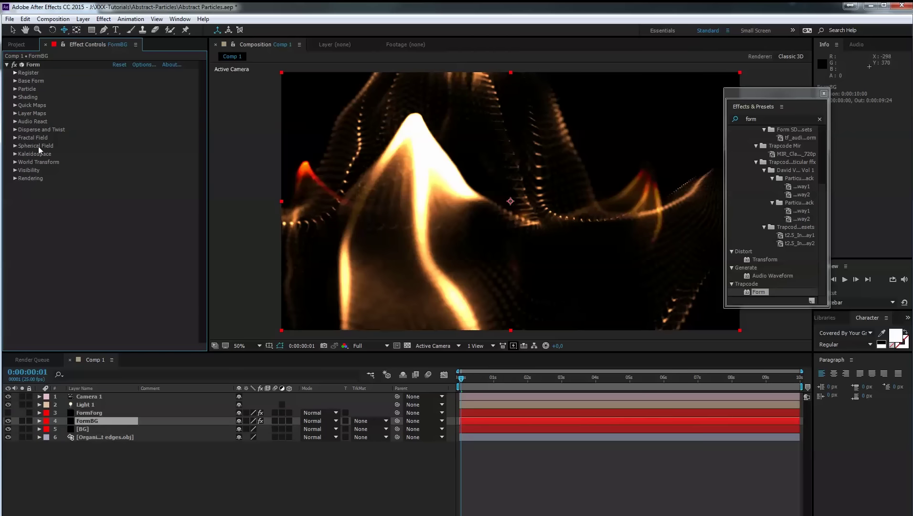
left_click(15, 129)
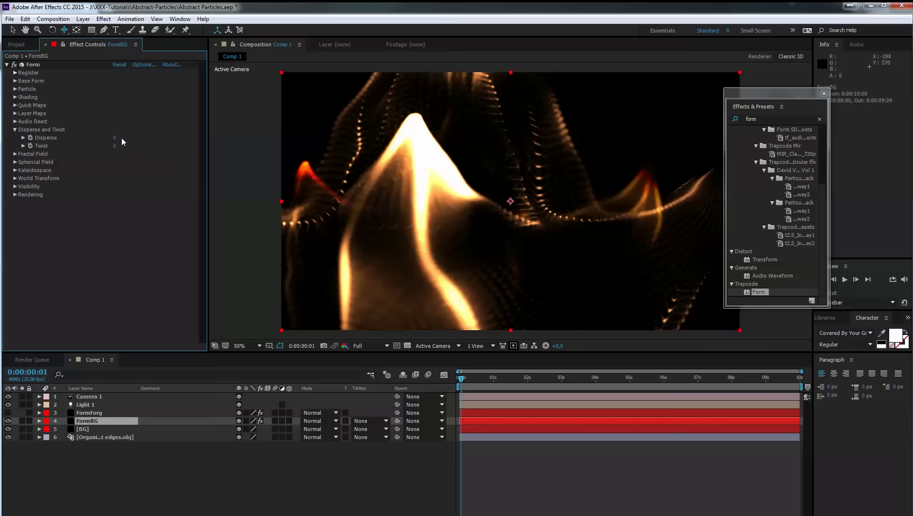
left_click(115, 137)
type("100")
key("Return")
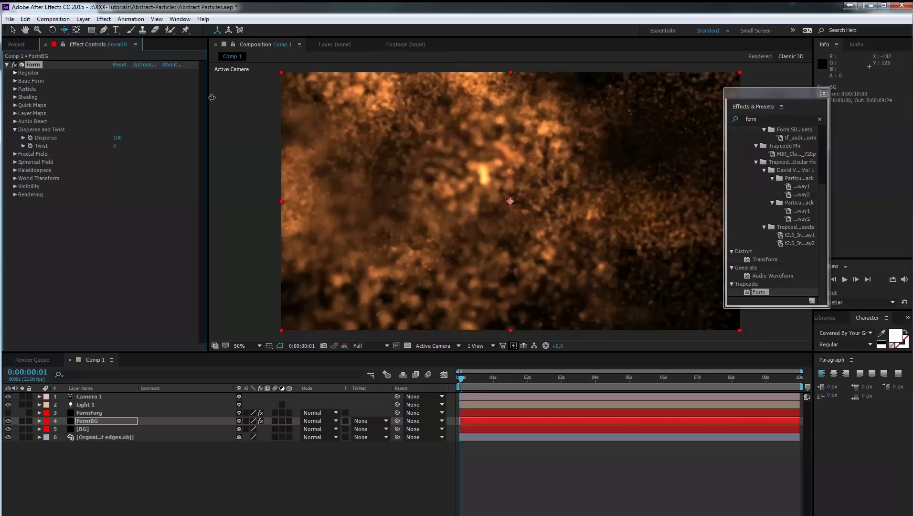
left_click(117, 138)
type("60")
key("Tab")
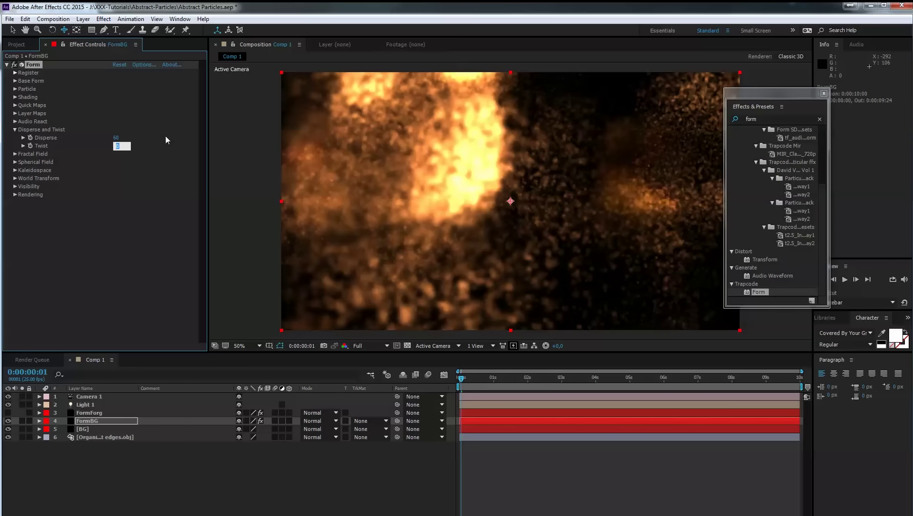
left_click(116, 137)
type("100")
key("Return")
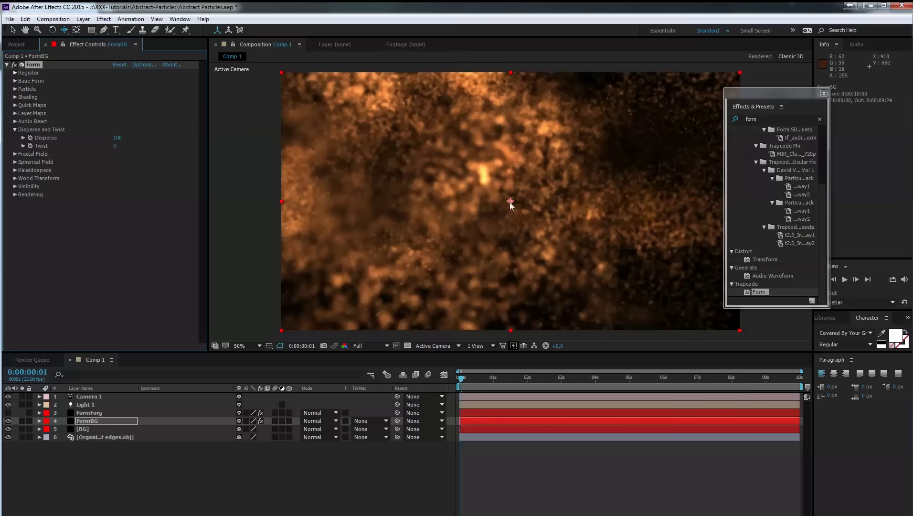
left_click(7, 412)
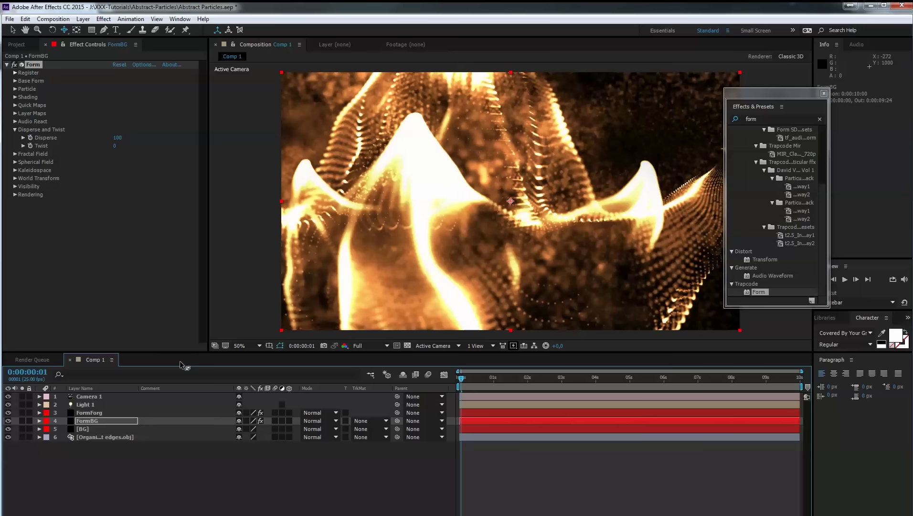
Switch FormForg's particle Transfer Mode from Add to Screen.
left_click_drag(760, 97, 828, 132)
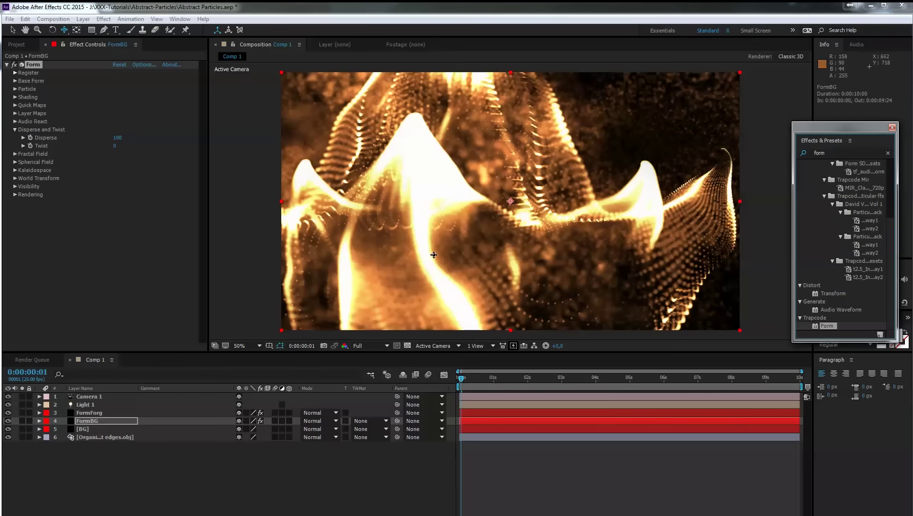
left_click(95, 412)
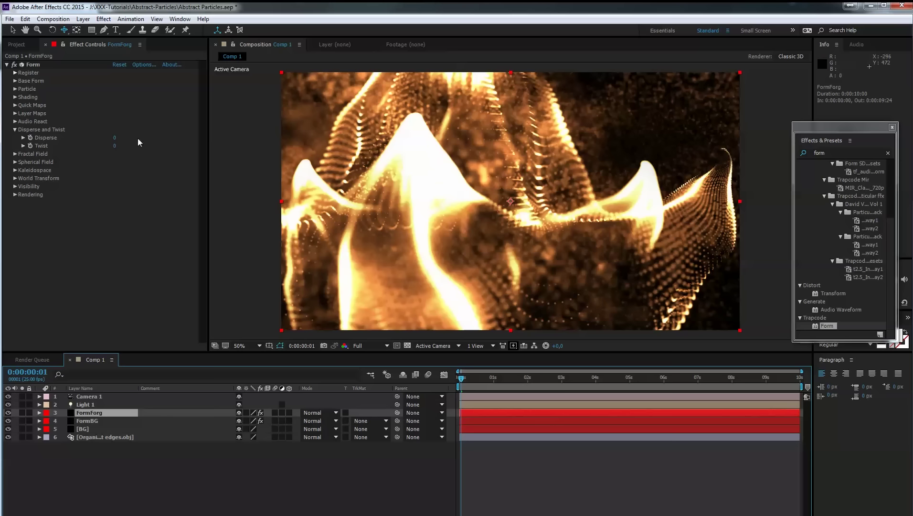
left_click(15, 129)
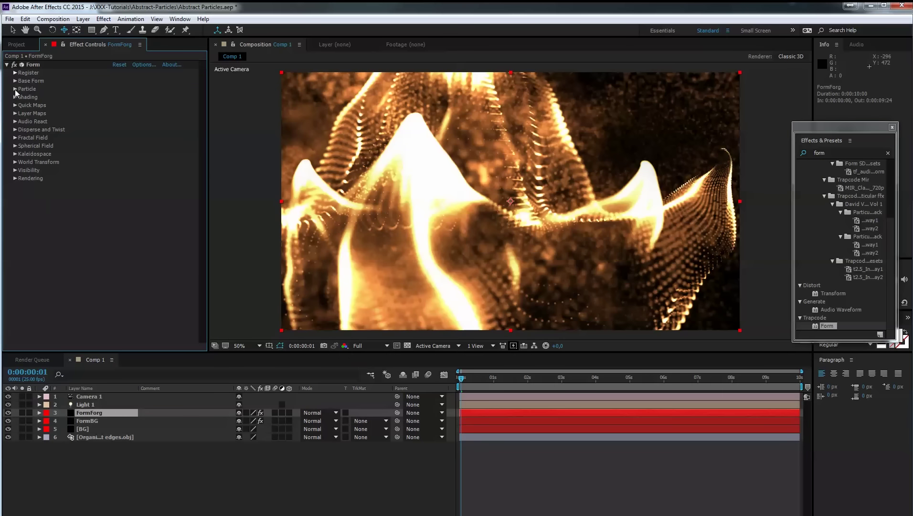
left_click(15, 89)
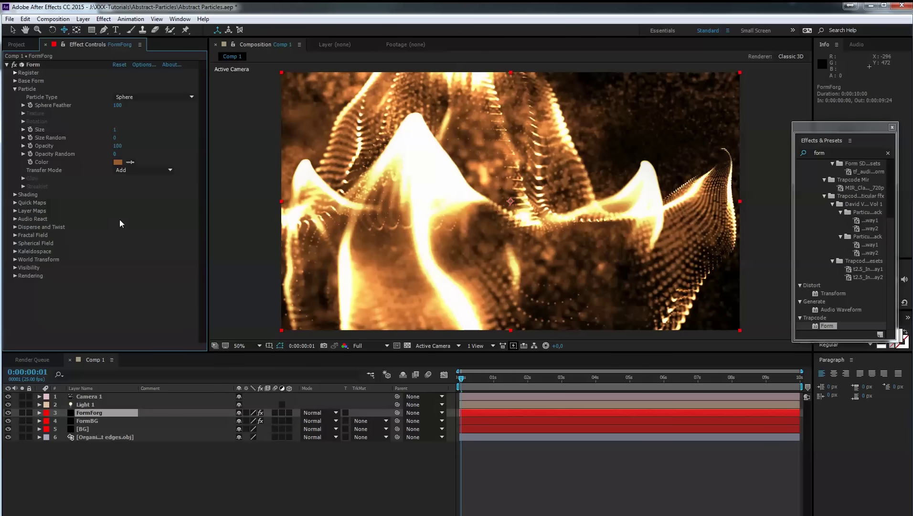
left_click(142, 170)
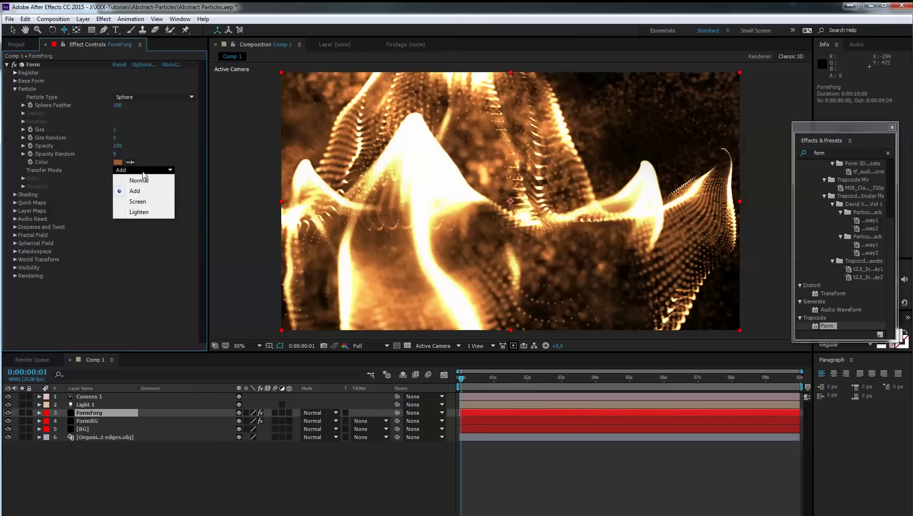
left_click(138, 201)
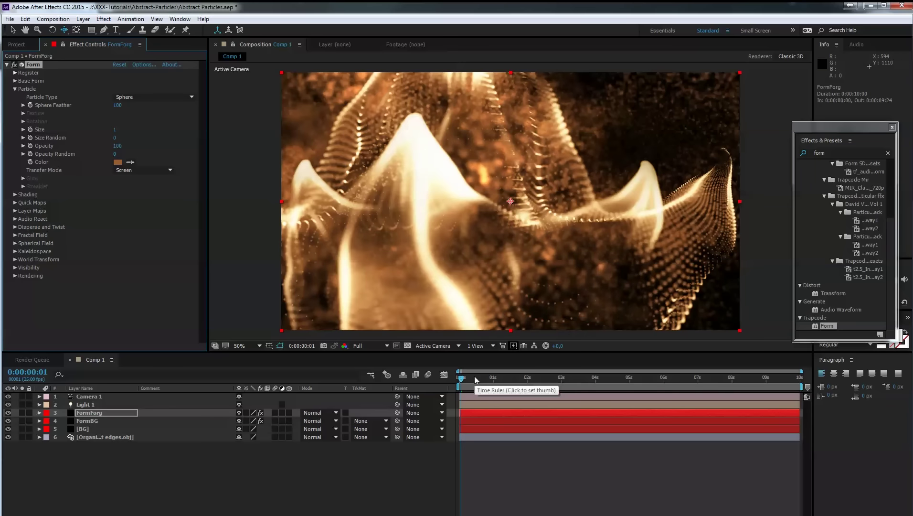
Check frames 0:00:01:20 and 0:00:03:12, then shrink FormForg's particle Size to 0,3.
left_click(520, 377)
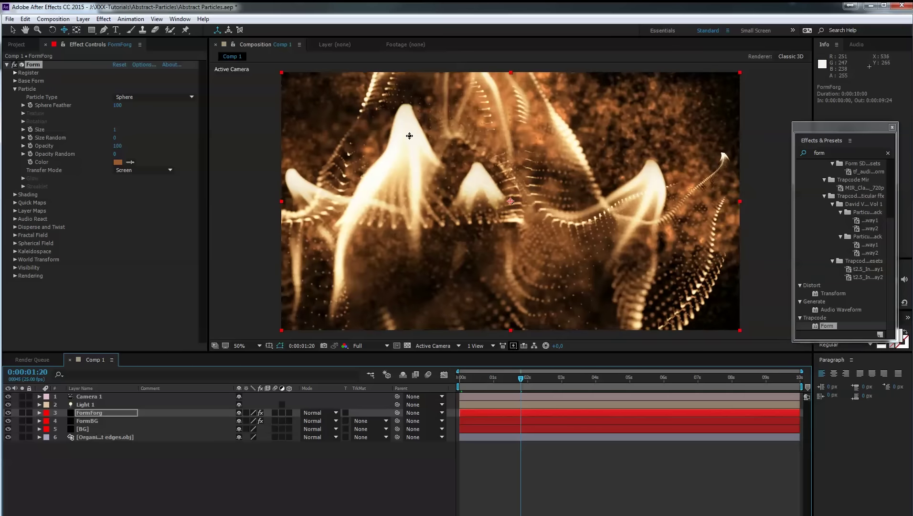
left_click(577, 381)
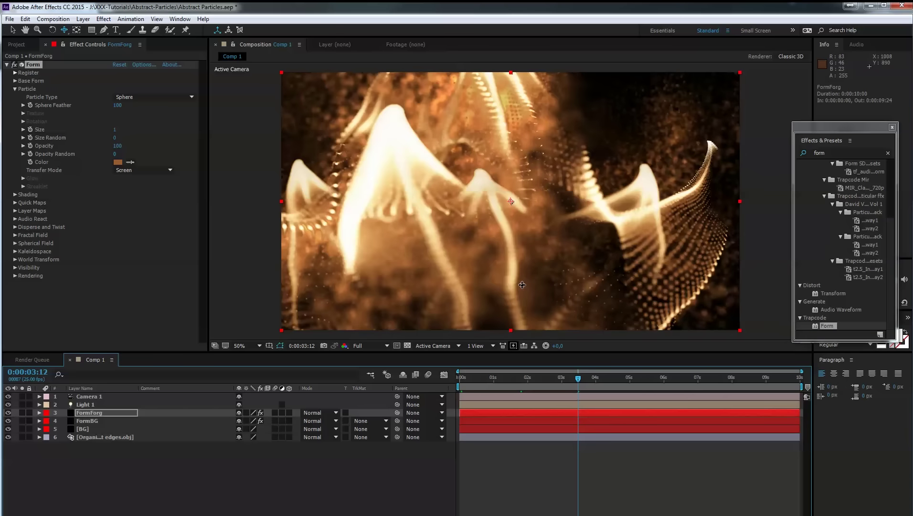
left_click_drag(578, 382, 467, 379)
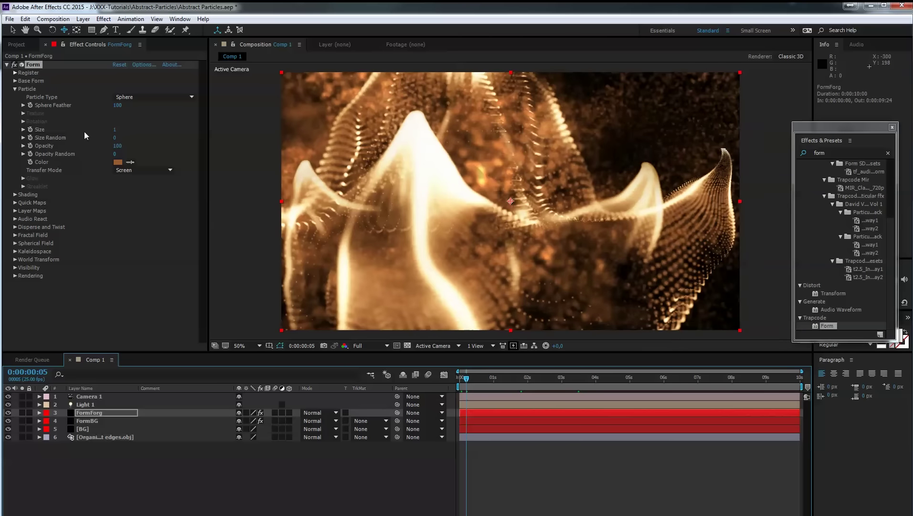
left_click(116, 130)
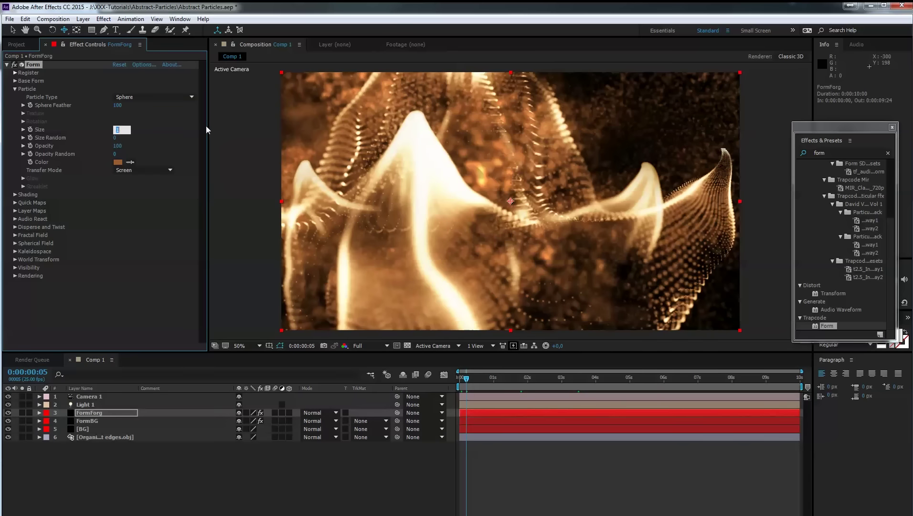
type(",3")
key("Return")
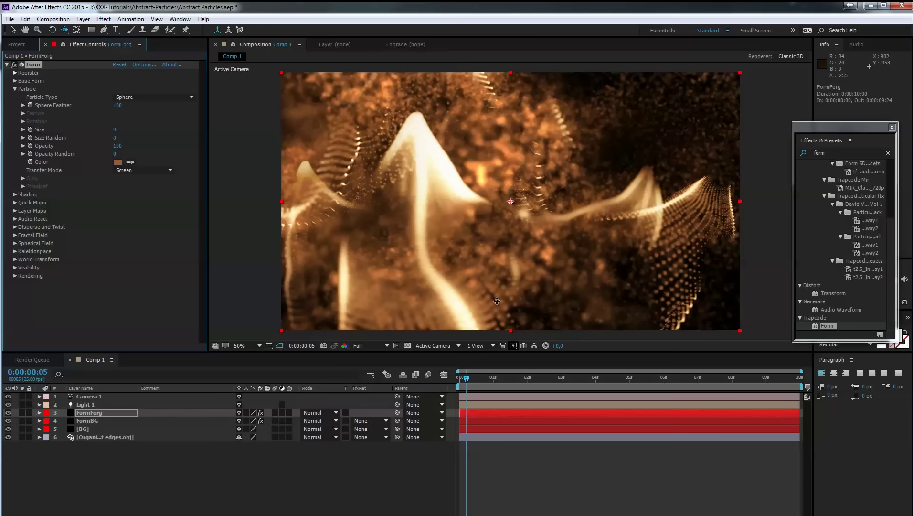
left_click(88, 397)
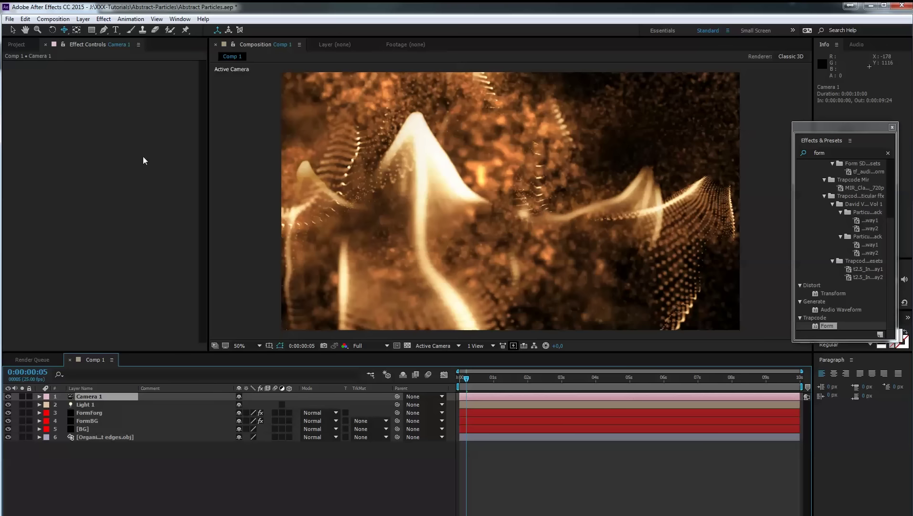
Add a new adjustment layer on top and name it 'Glow/Effec'.
left_click(83, 20)
mouse_move(95, 30)
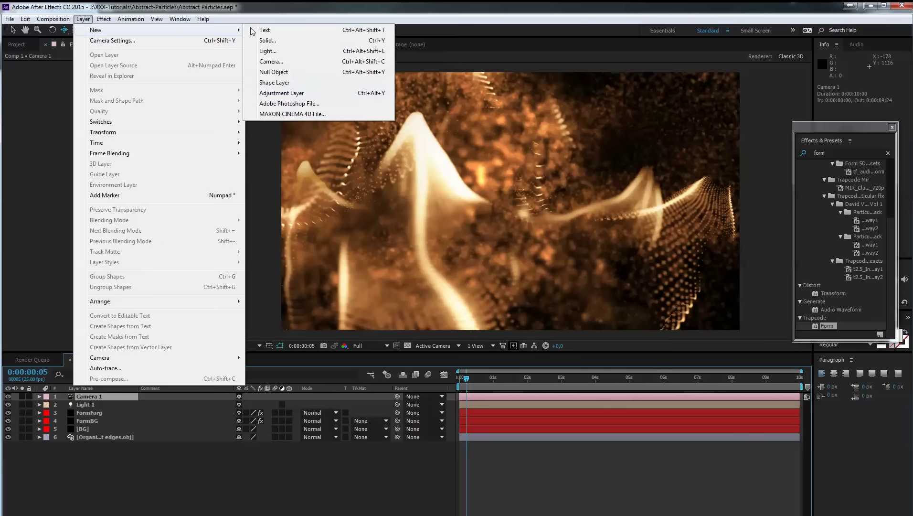
left_click(298, 97)
key("Return")
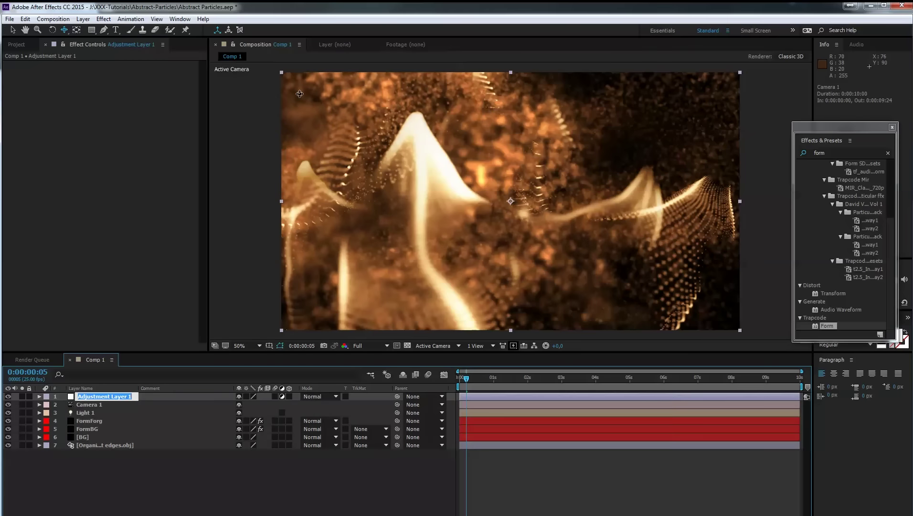
type("Glow/Effec")
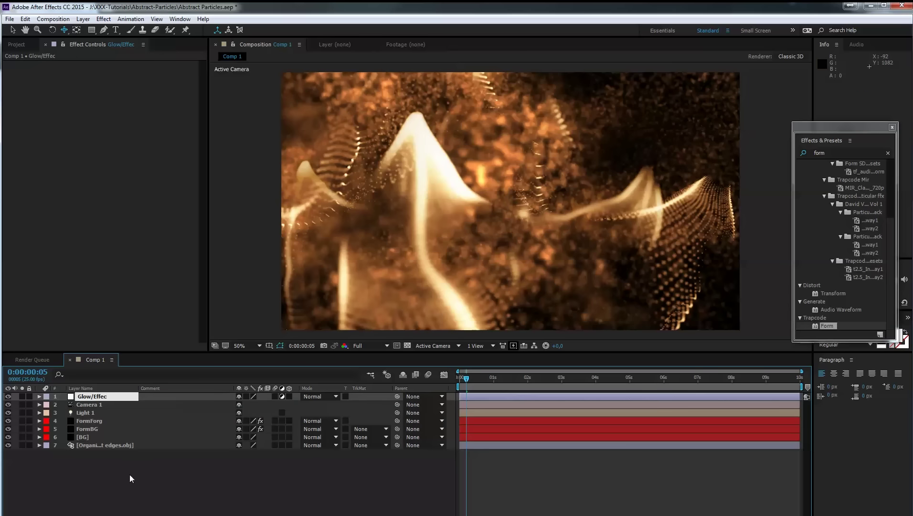
key("Return")
Add a second adjustment layer named 'Collorcorr' and open it in its Layer viewer.
left_click(83, 20)
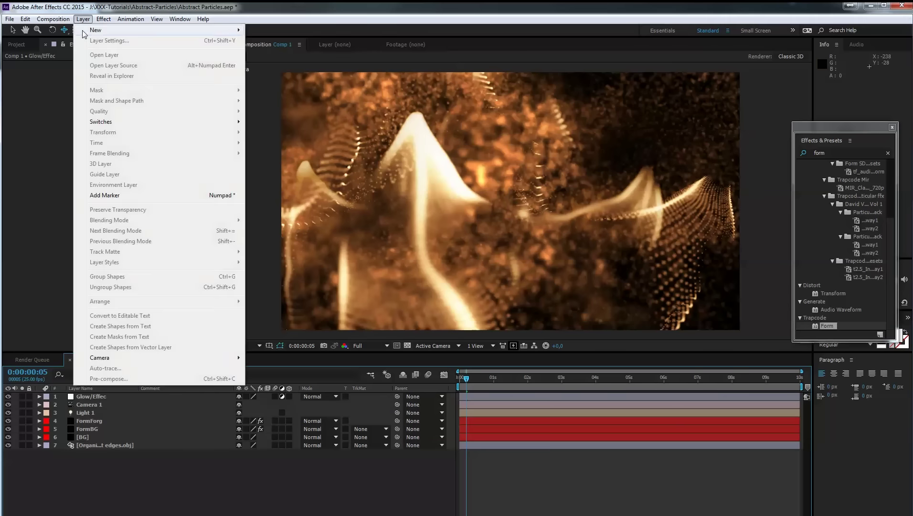
mouse_move(98, 32)
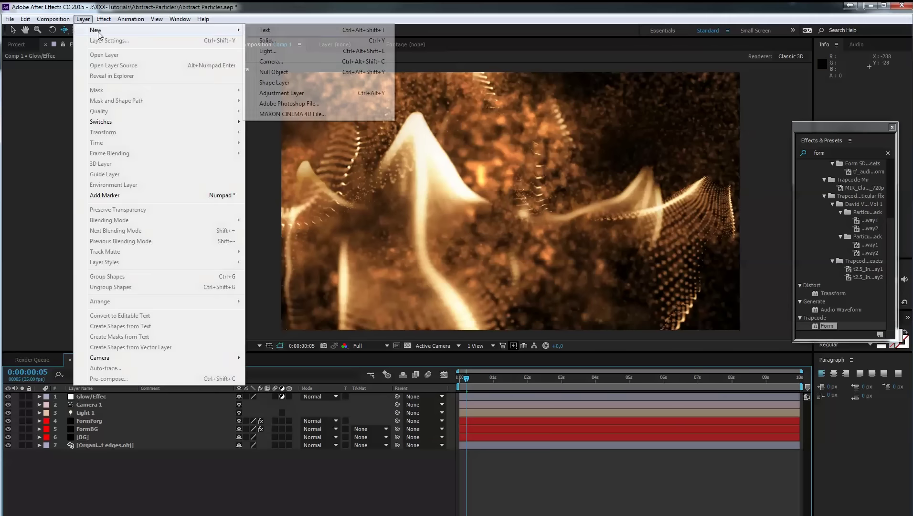
left_click(286, 92)
key("Return")
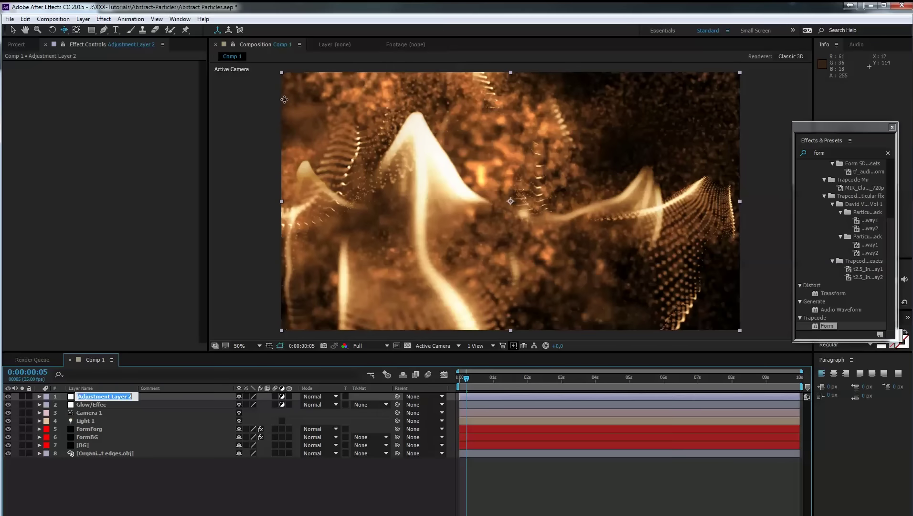
type("Collorcorr")
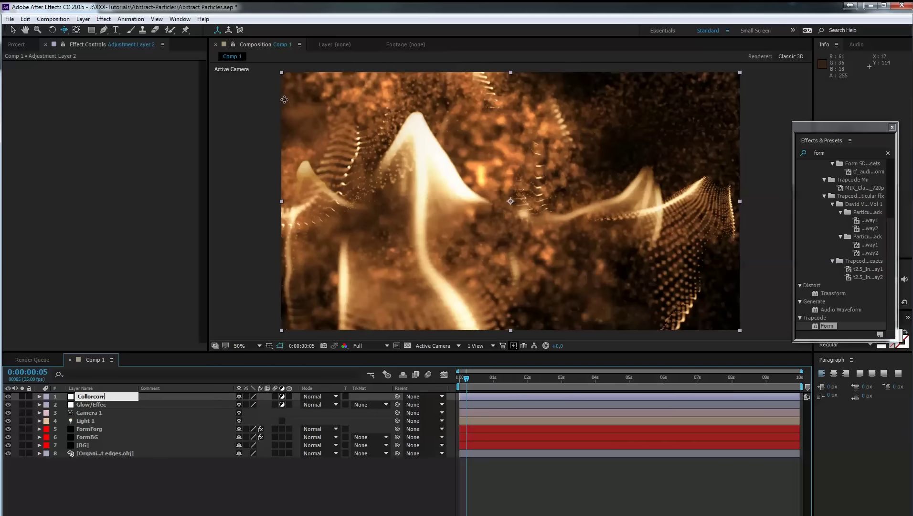
key("Return")
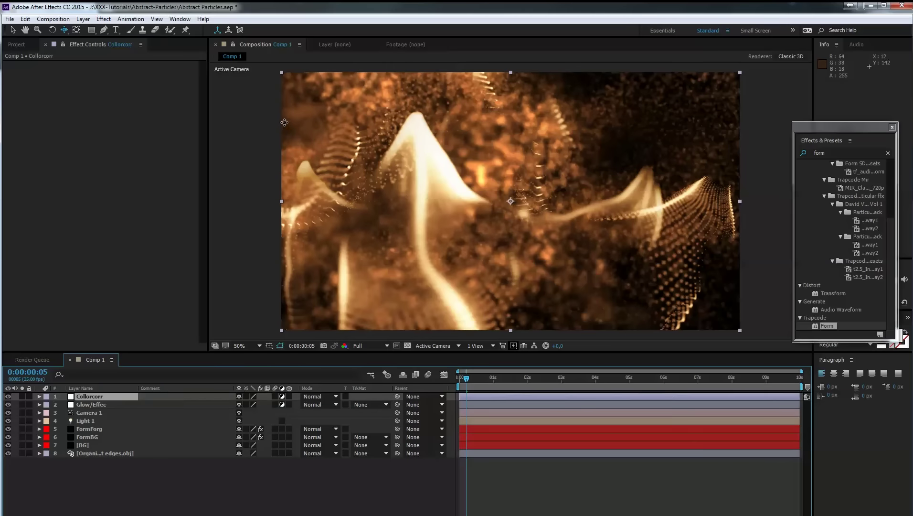
double_click(110, 395)
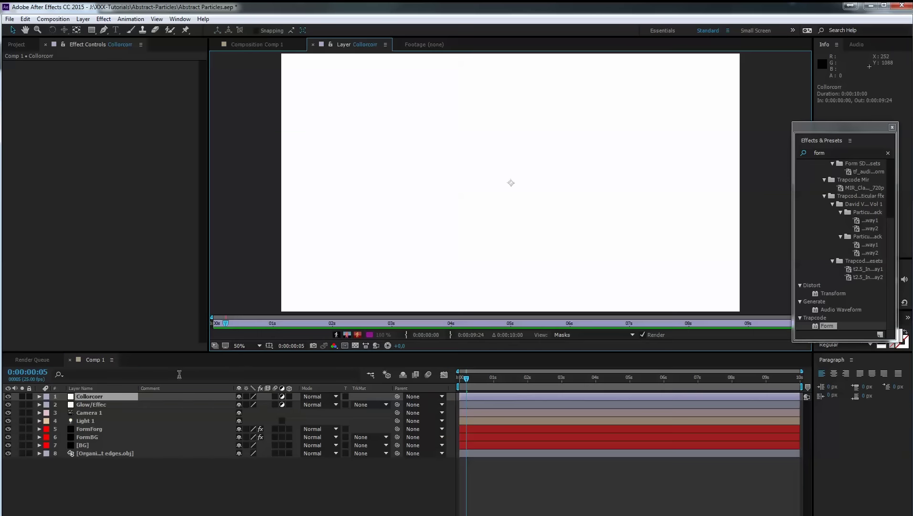
Apply the Levels and Curves effects to the Collorcorr layer from Effects & Presets.
left_click(276, 46)
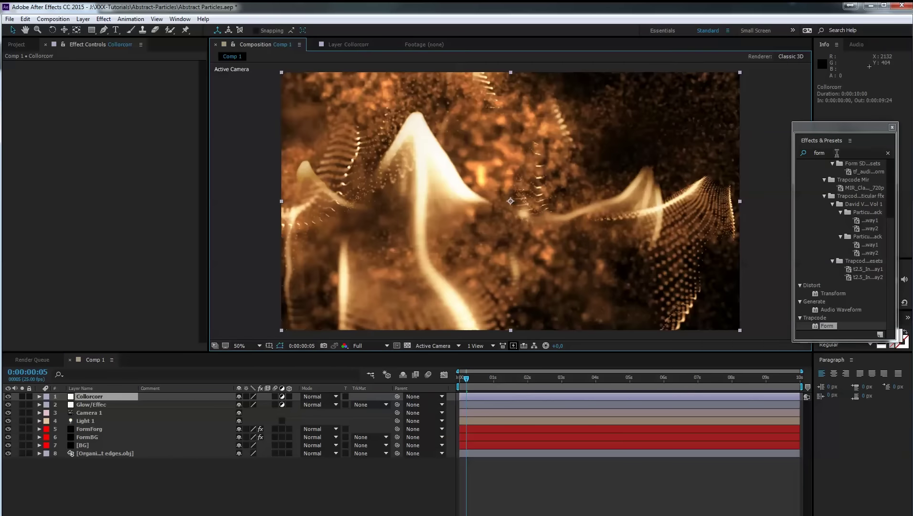
key("ctrl+a")
type("leve")
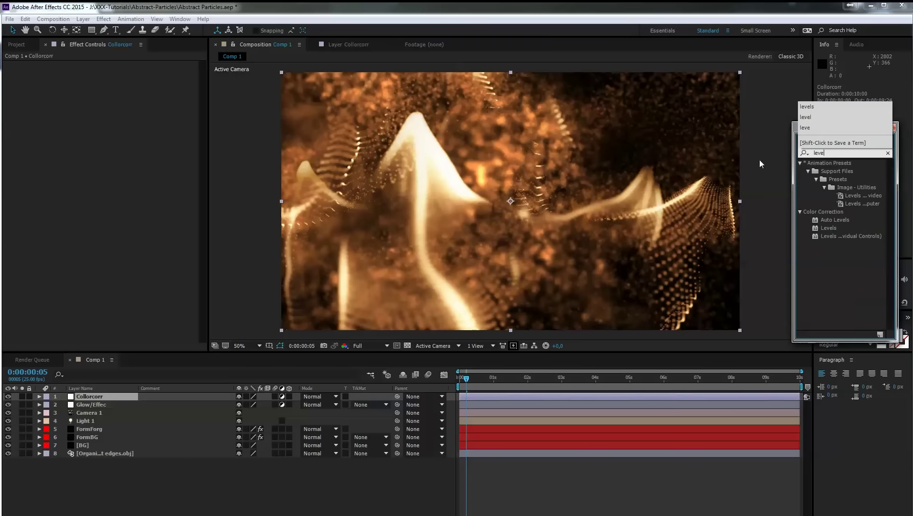
double_click(830, 228)
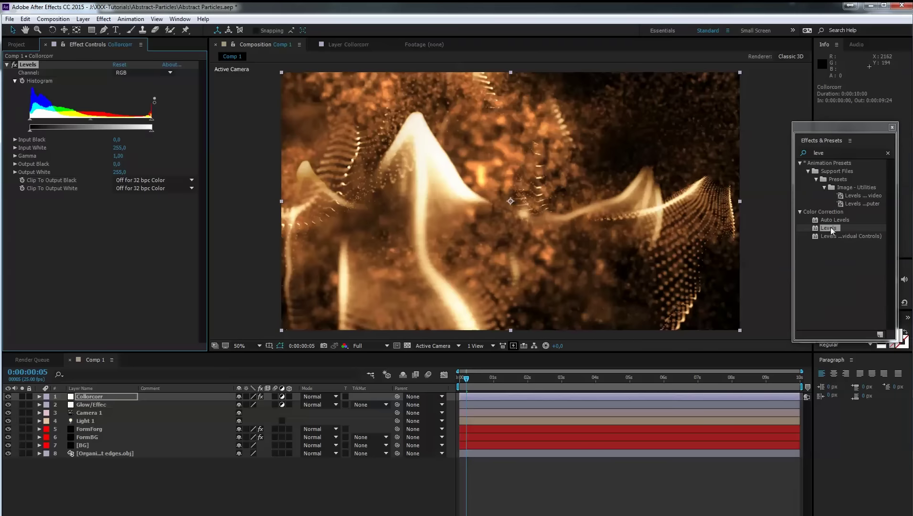
double_click(831, 151)
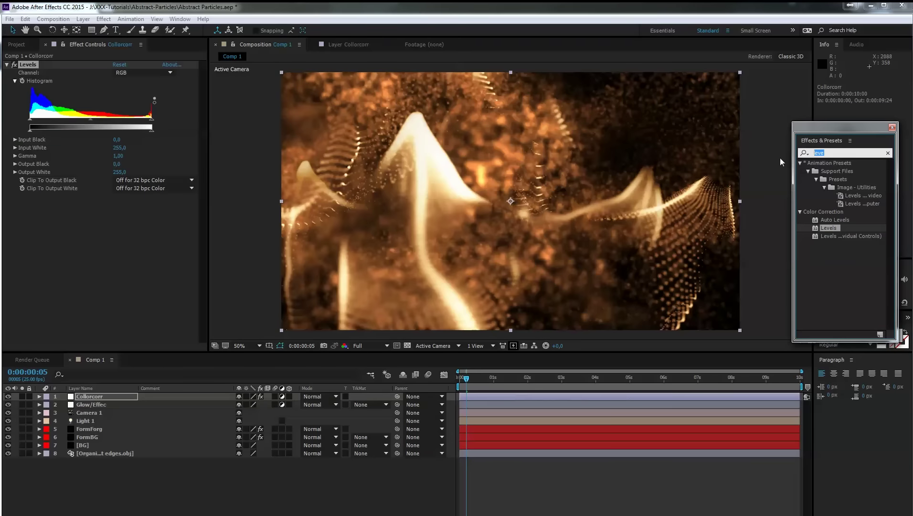
type("curv")
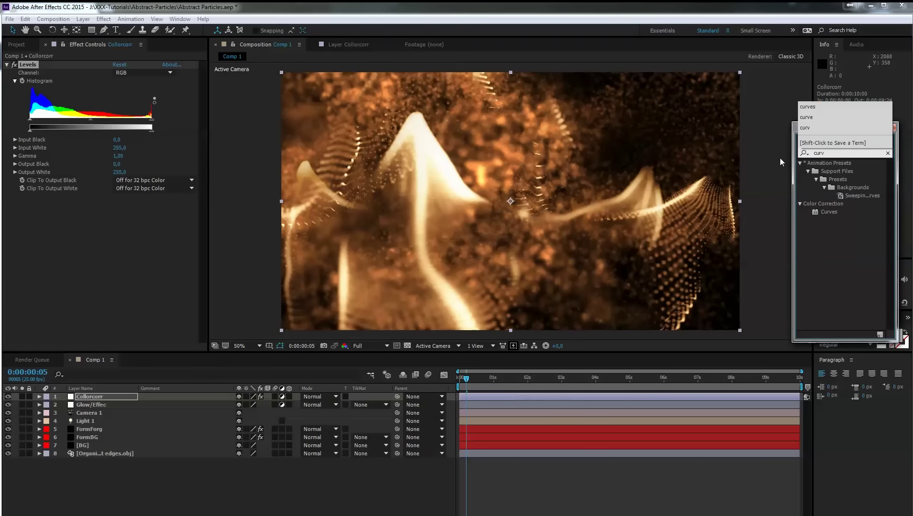
double_click(828, 211)
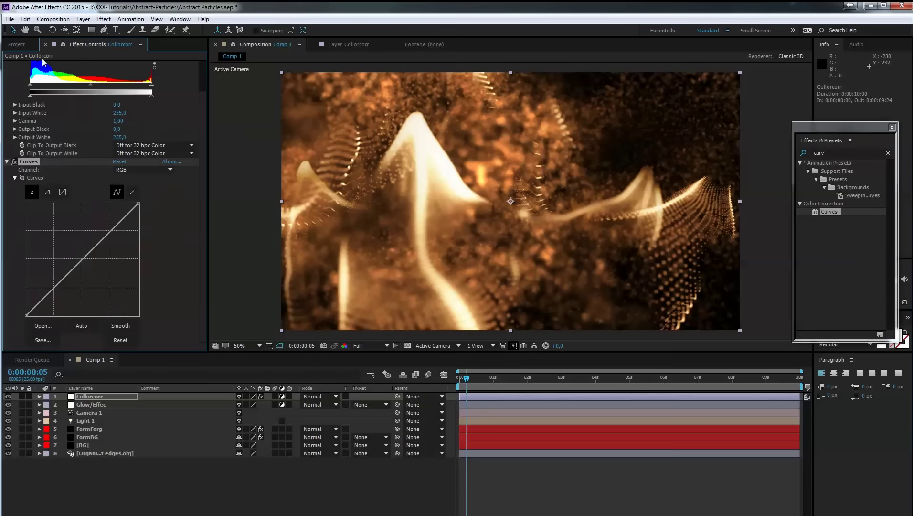
Set Levels to input black 17, input white 242 and a darker gamma of 0,69.
scroll(87, 136, "up", 2)
left_click(8, 196)
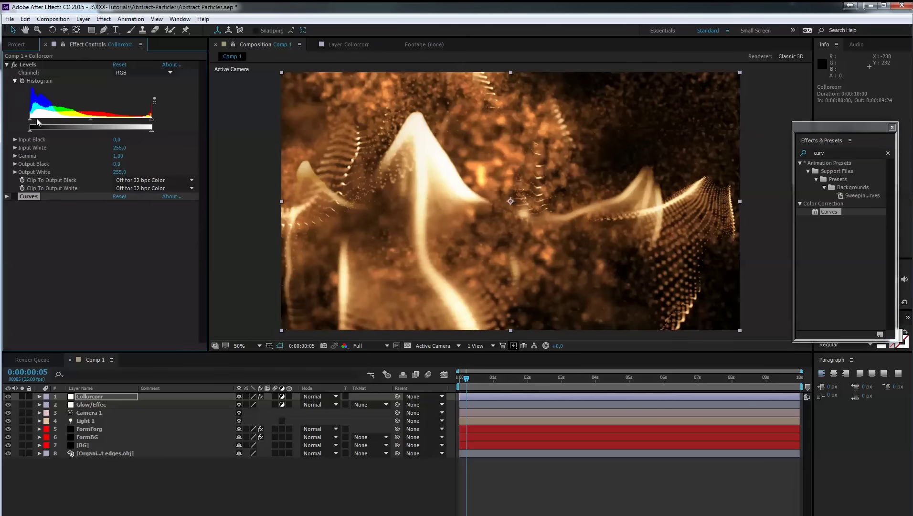
left_click_drag(30, 121, 36, 122)
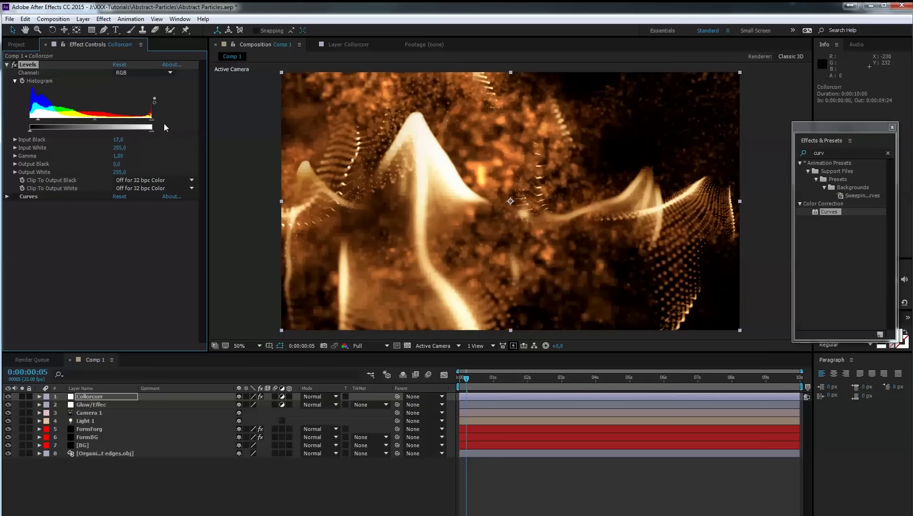
left_click_drag(152, 123, 147, 123)
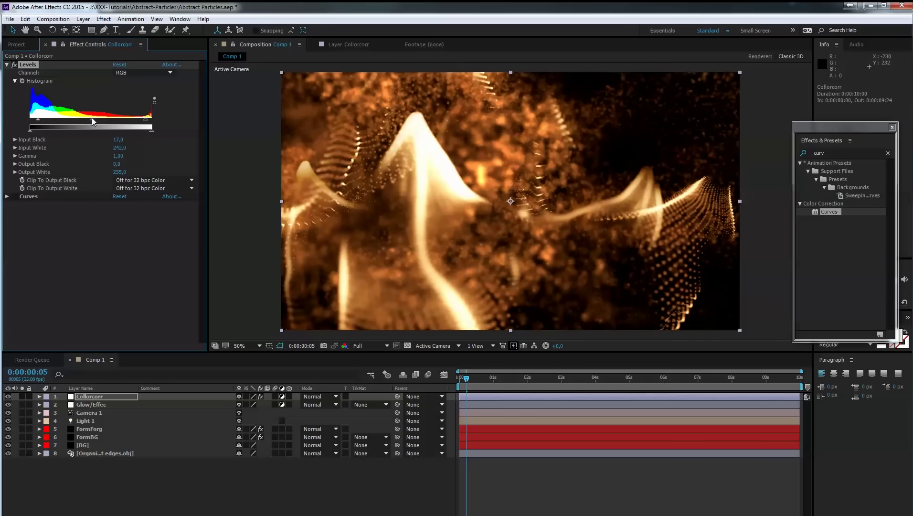
left_click_drag(93, 118, 104, 120)
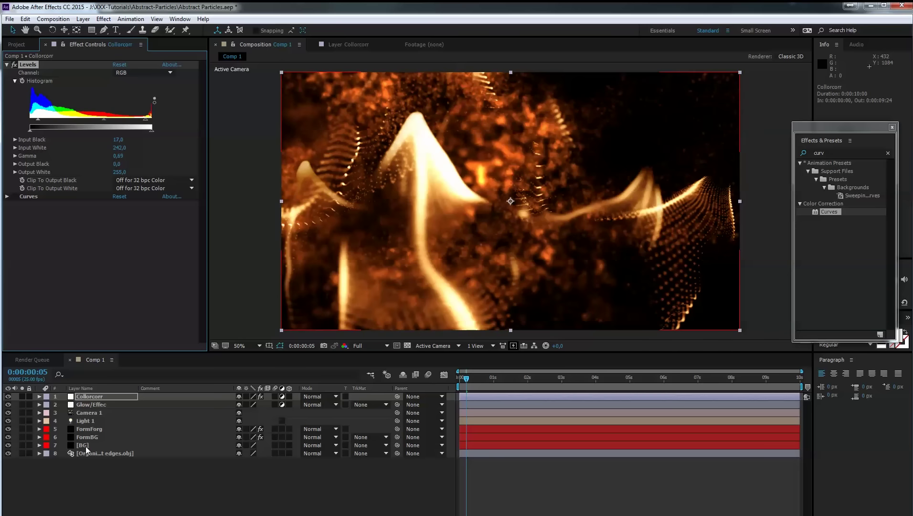
left_click(7, 64)
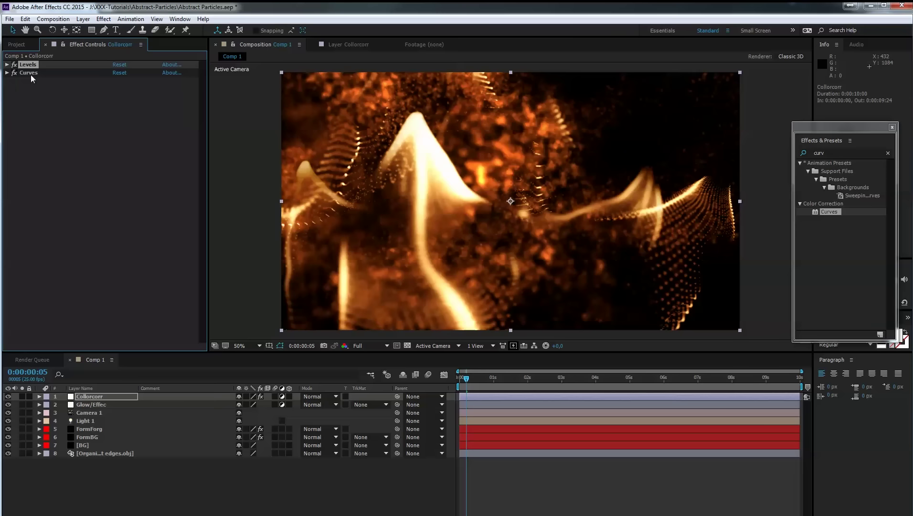
Bend the Red curve up and the Green curve down in Collorcorr's Curves.
left_click(8, 73)
left_click(136, 81)
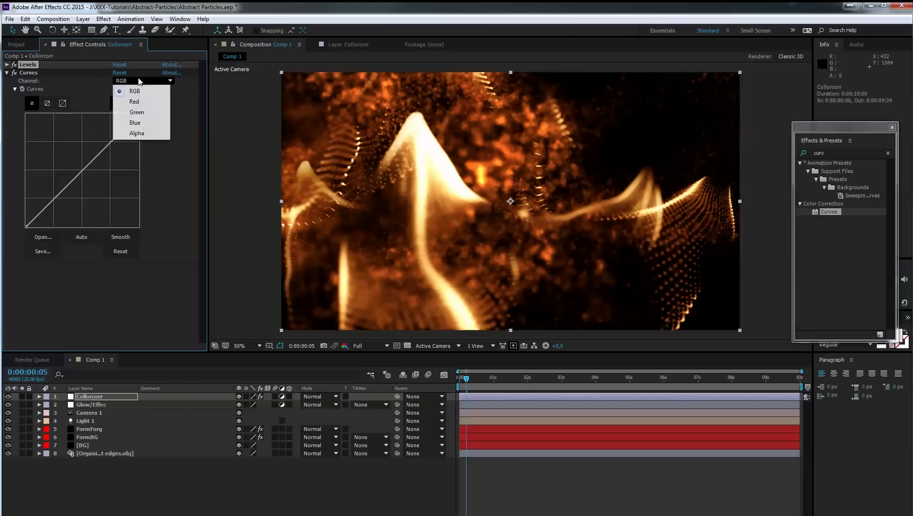
left_click(134, 101)
left_click_drag(86, 166, 88, 159)
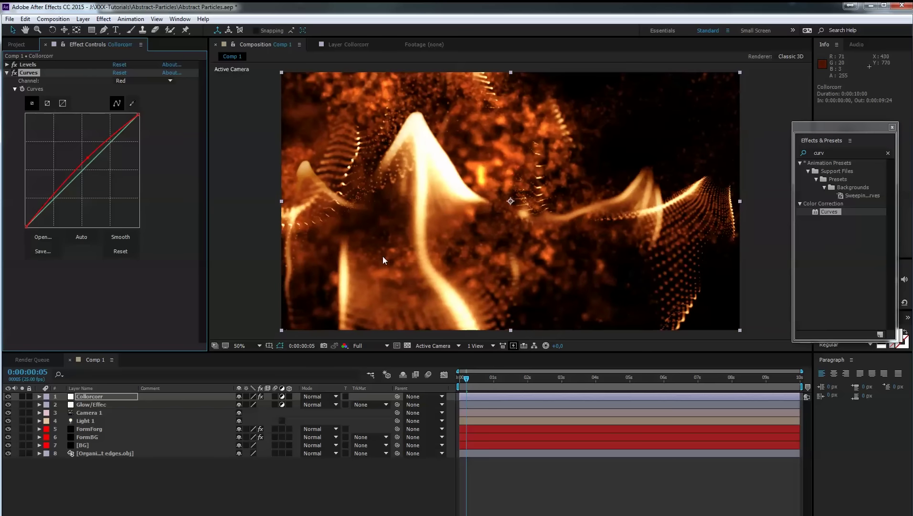
left_click(134, 81)
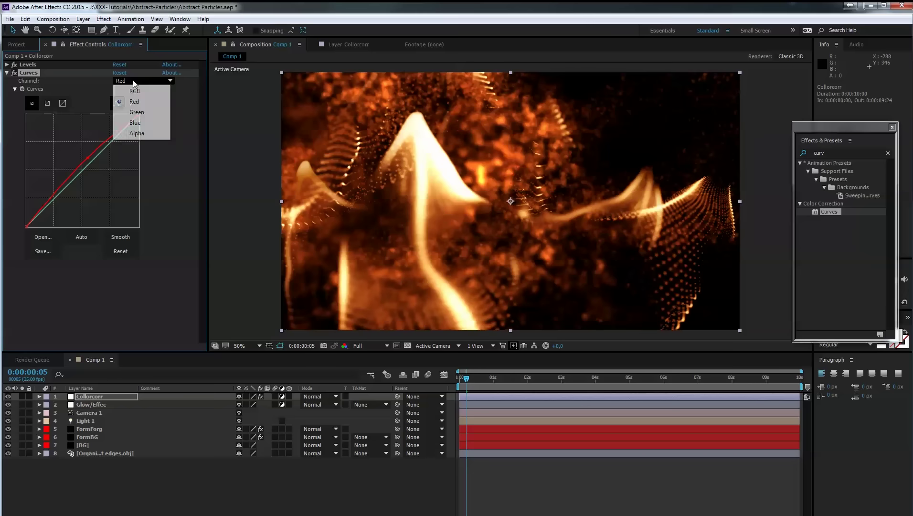
left_click(144, 115)
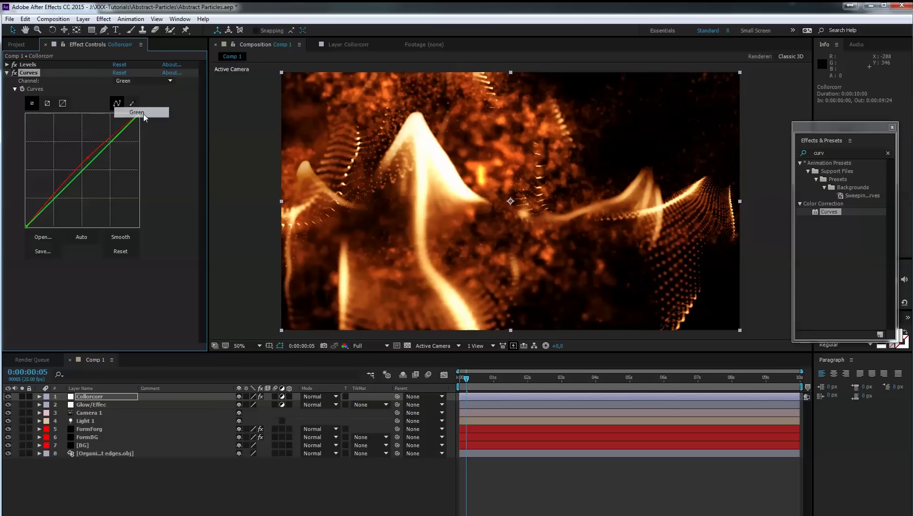
left_click_drag(90, 164, 89, 160)
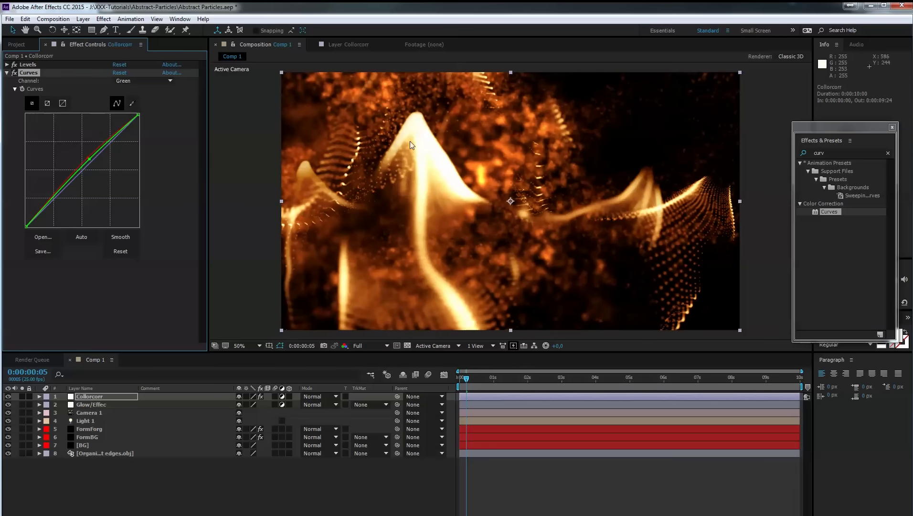
left_click(7, 73)
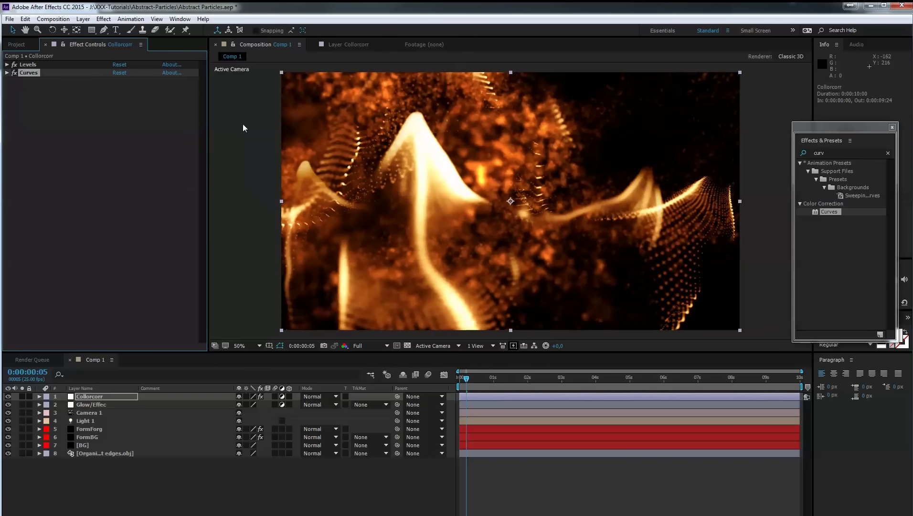
left_click(86, 405)
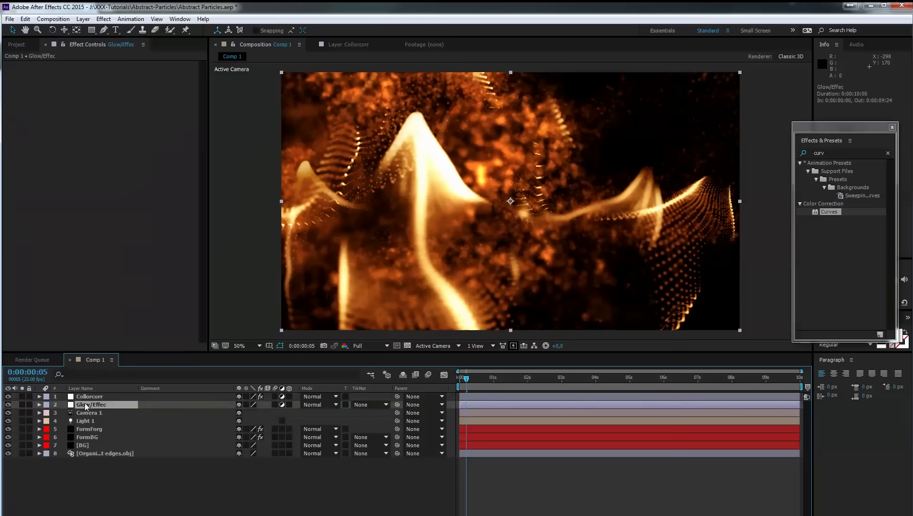
Apply Glow to Glow/Effec with Glow Radius 858 and Glow Intensity 0,5.
left_click(833, 151)
type("glow")
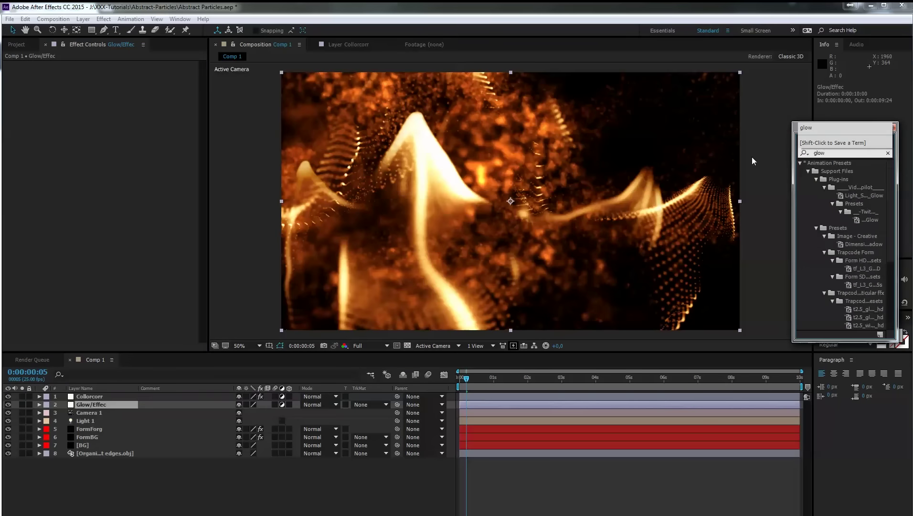
scroll(843, 260, "down", 5)
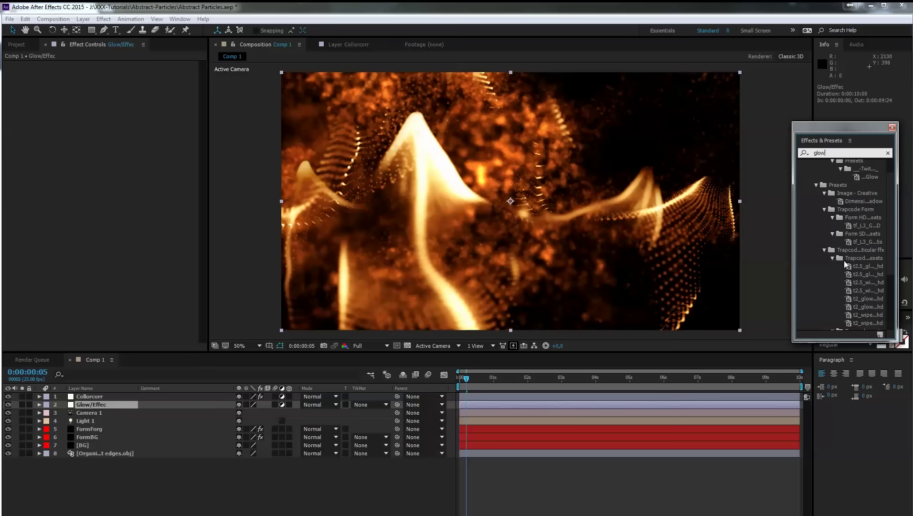
double_click(826, 309)
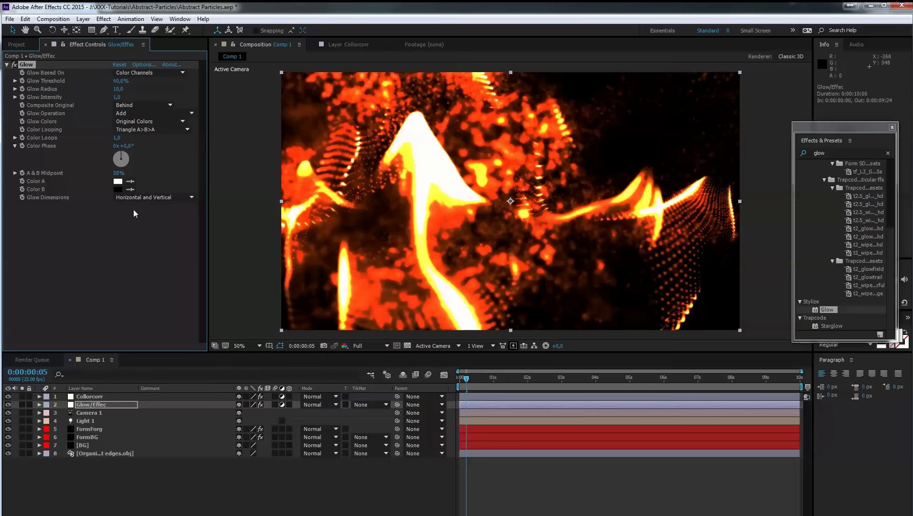
left_click_drag(190, 83, 505, 83)
left_click(117, 97)
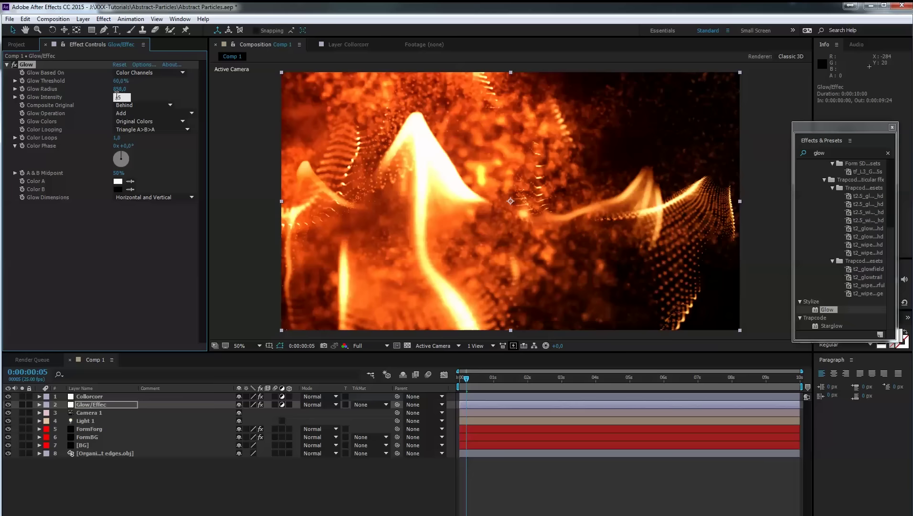
type("0,5")
key("Tab")
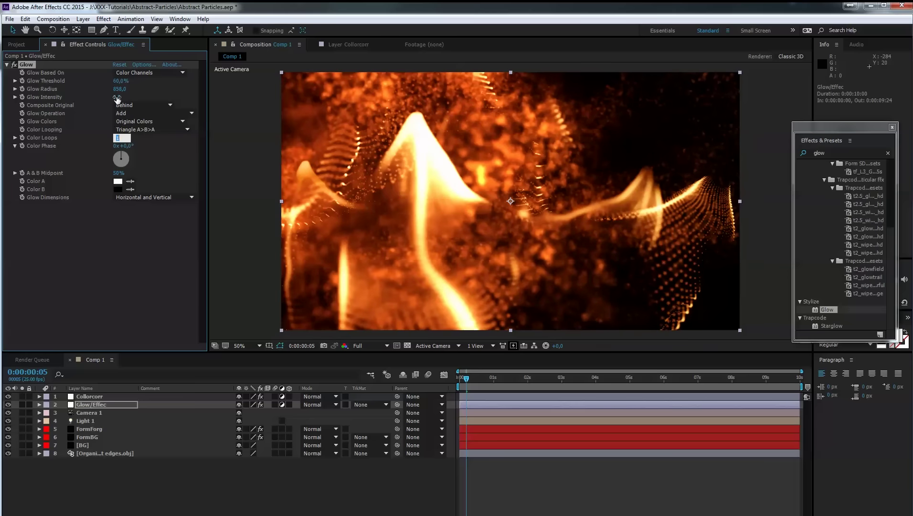
Compare the glow on and off and reduce Glow Intensity to 0,3.
left_click(15, 65)
left_click(14, 64)
left_click(14, 64)
left_click(14, 65)
left_click(119, 97)
type("0,3")
key("Tab")
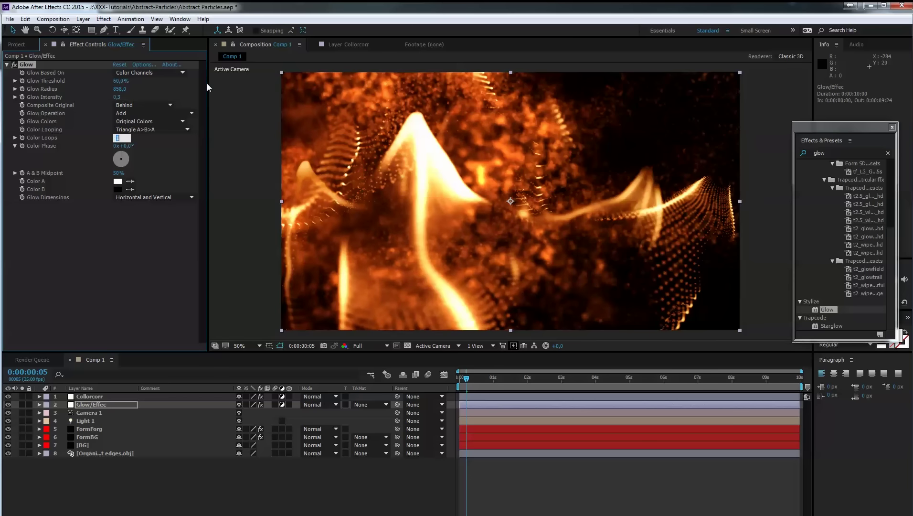
left_click(14, 64)
left_click(14, 65)
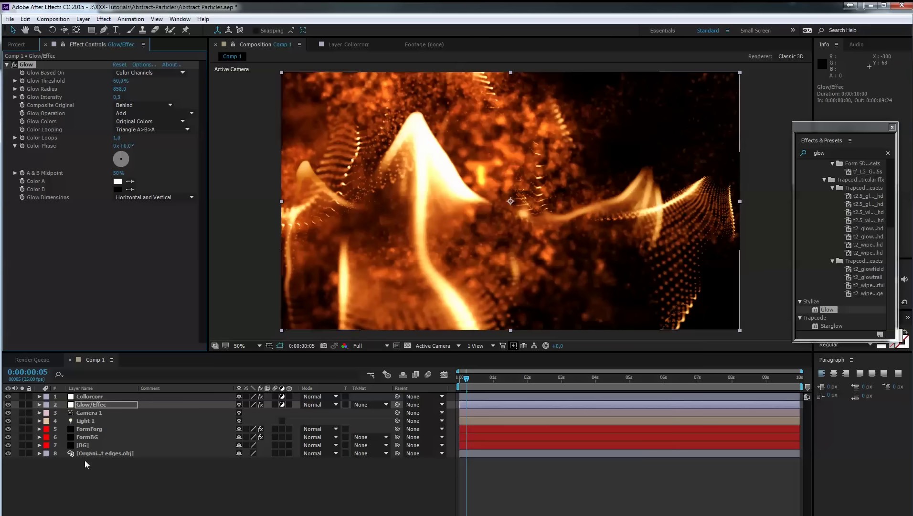
left_click(95, 445)
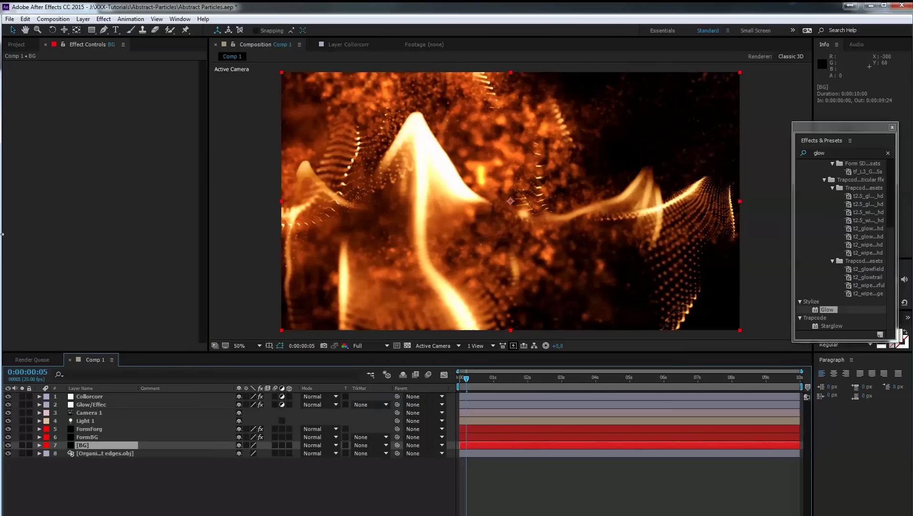
Apply a 4-Color Gradient to the BG layer and solo it.
key("ctrl+5")
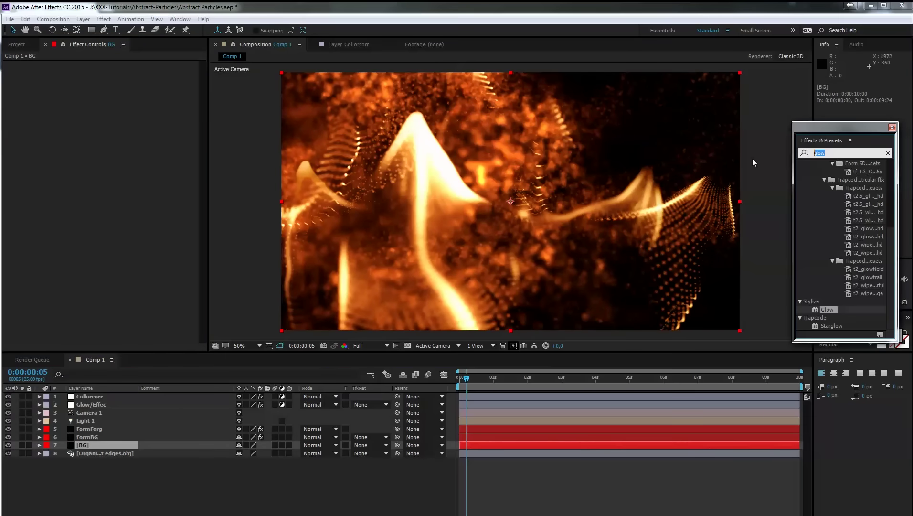
type("4")
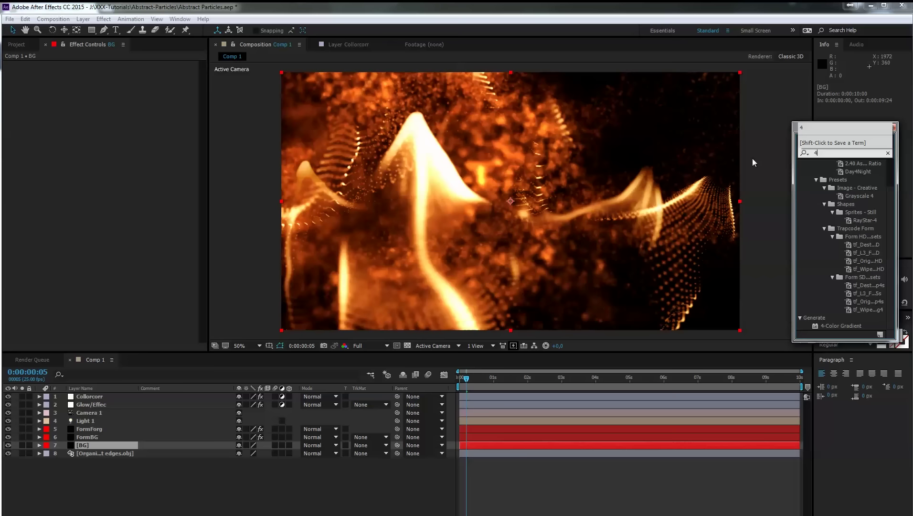
type("-")
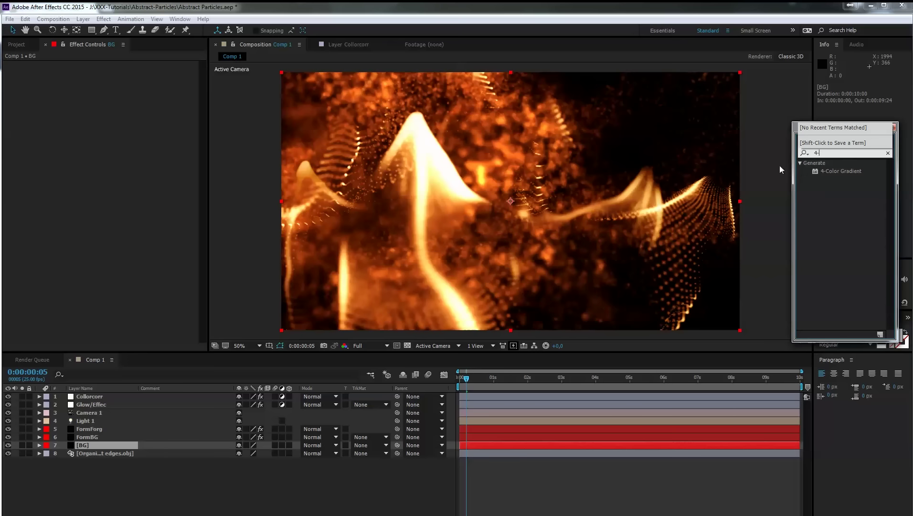
double_click(832, 172)
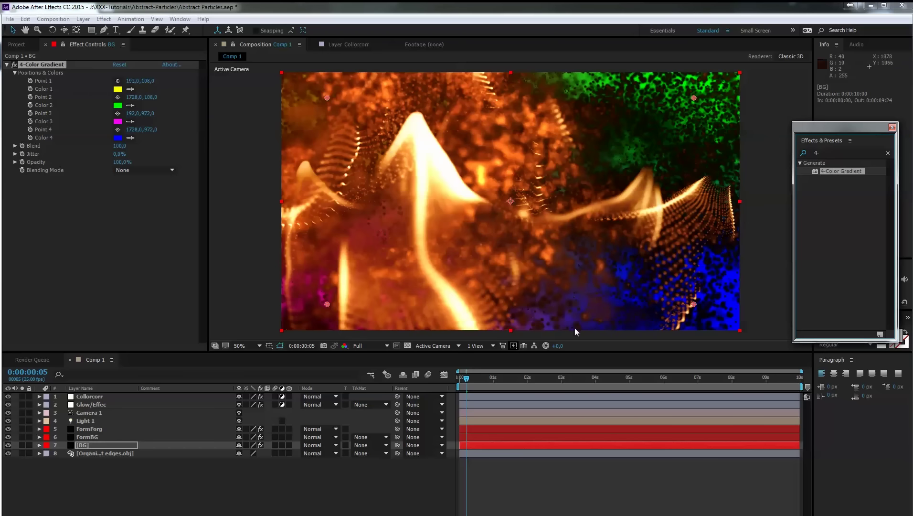
left_click(22, 445)
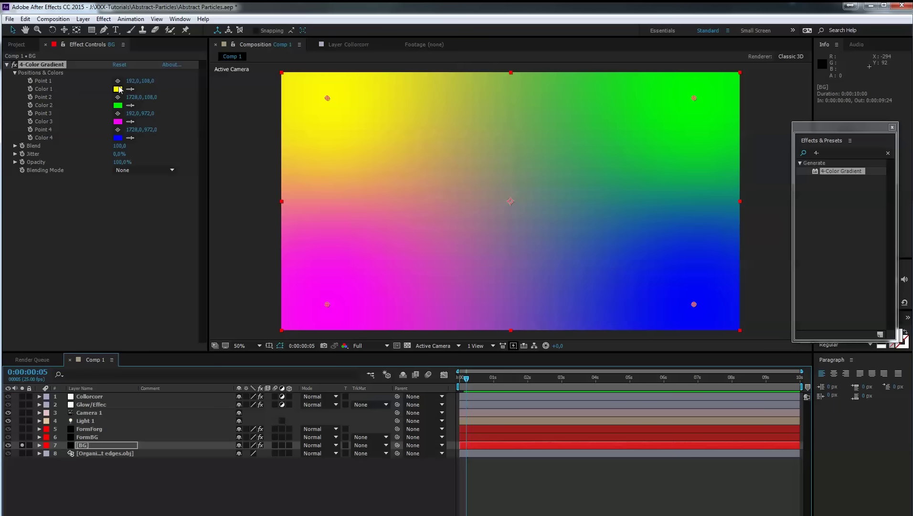
Make gradient Color 1 orange and copy that orange into Color 4.
left_click(117, 89)
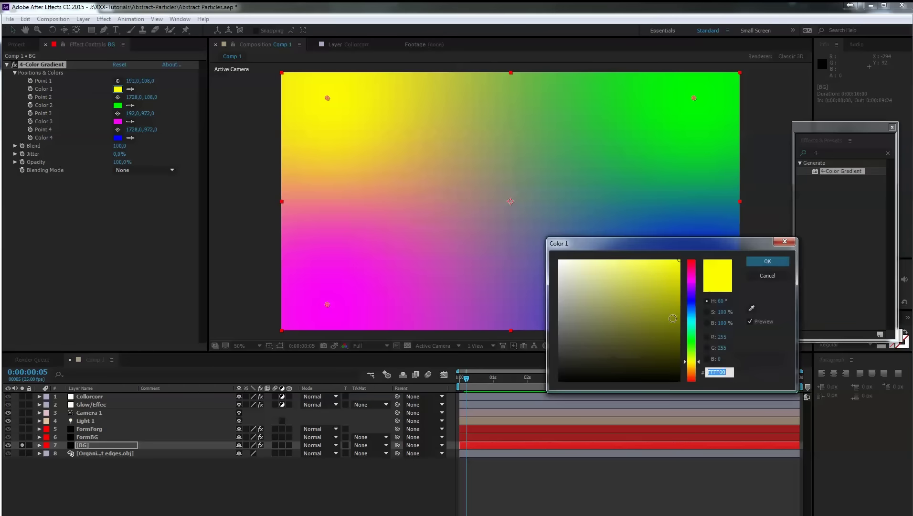
left_click_drag(688, 343, 693, 372)
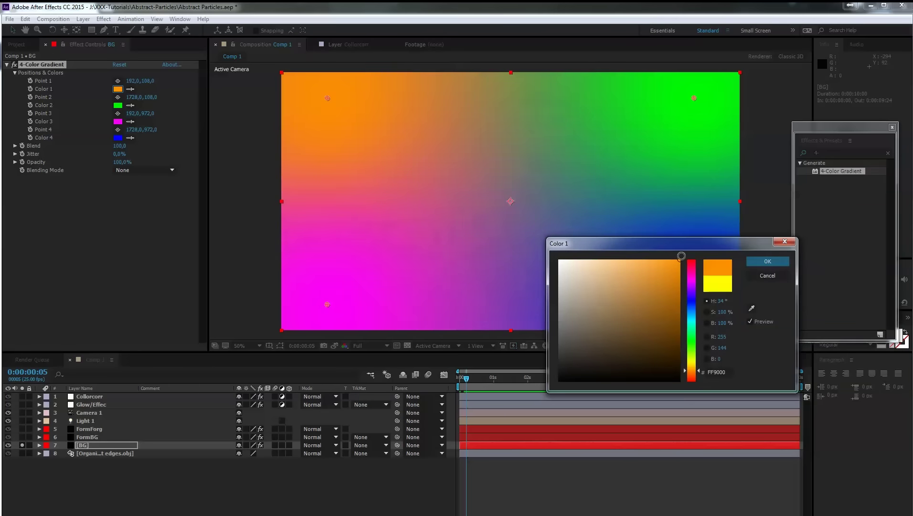
left_click_drag(672, 307, 679, 276)
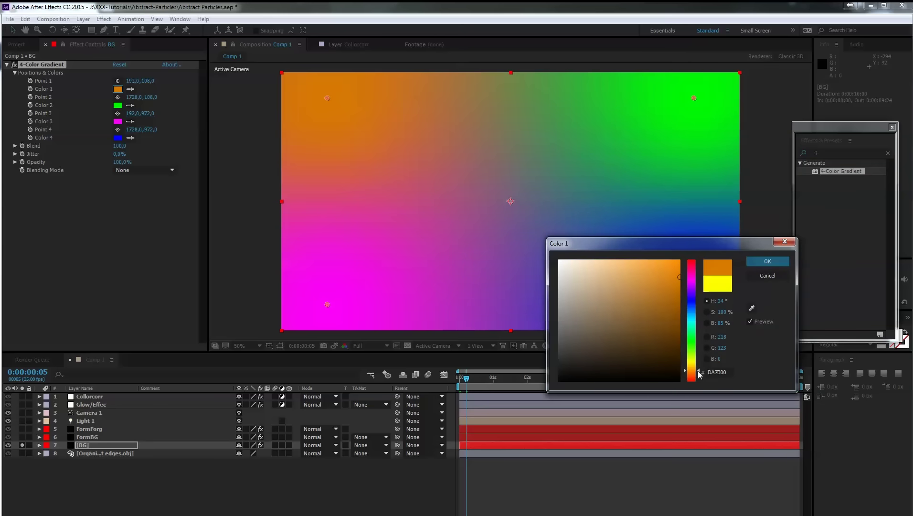
left_click_drag(698, 373, 700, 374)
left_click_drag(682, 287, 680, 261)
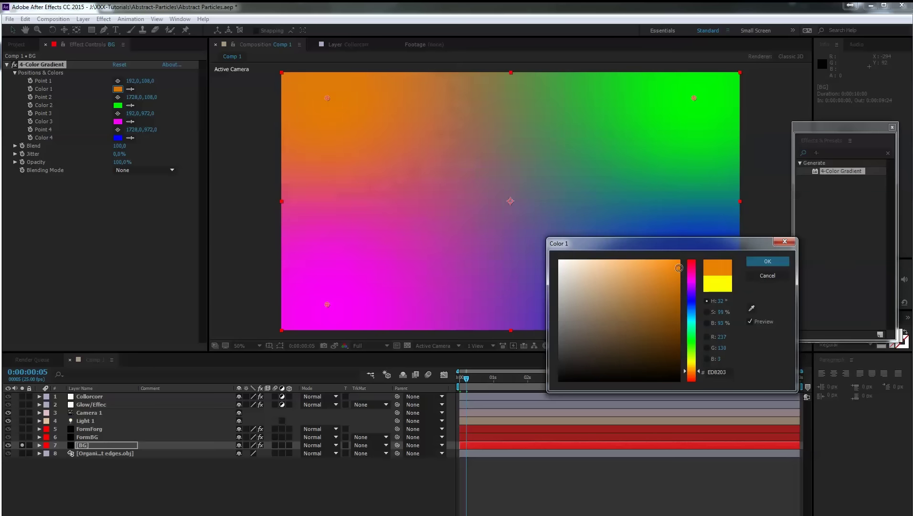
left_click(764, 261)
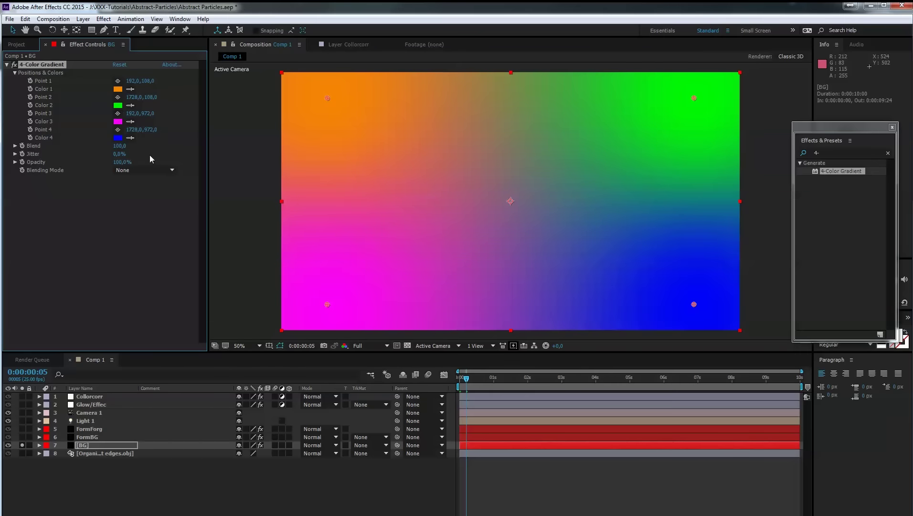
left_click(129, 138)
left_click(117, 88)
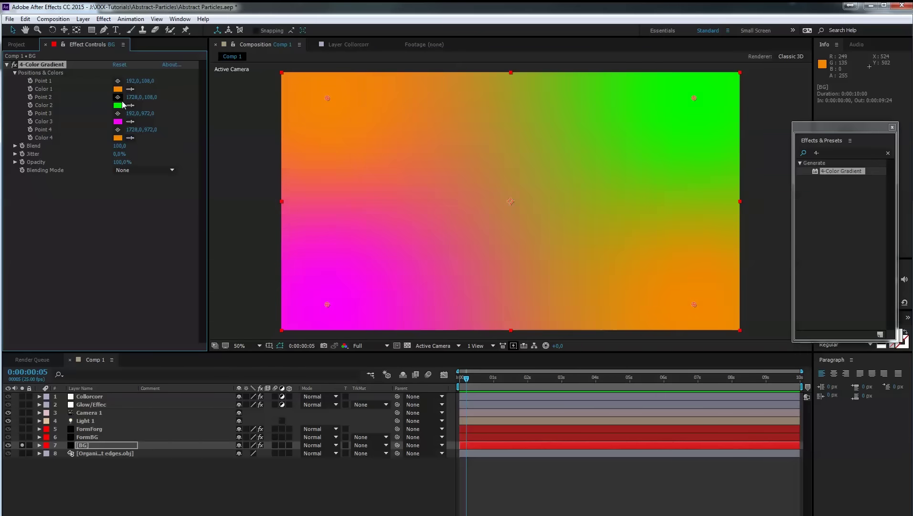
Set Colors 2 and 3 to near-black and move Point 3 up and right.
left_click(118, 105)
left_click_drag(581, 332, 552, 385)
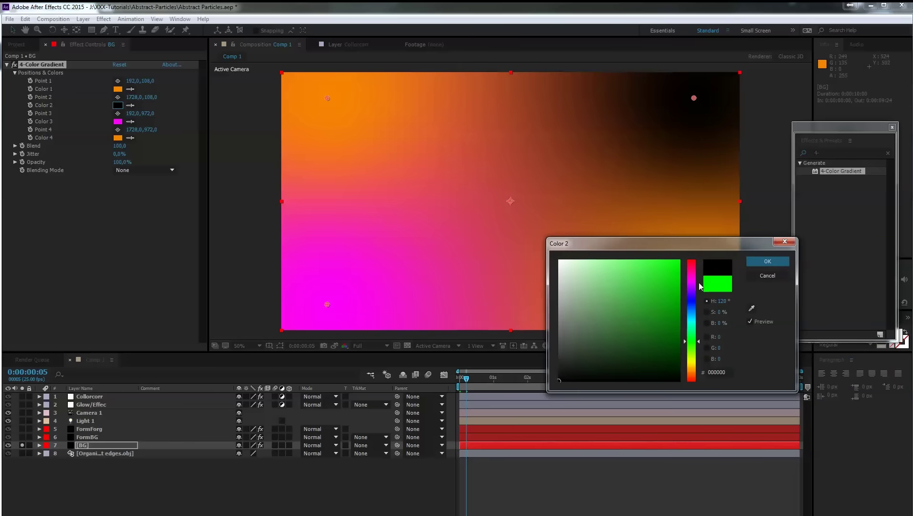
left_click(767, 262)
left_click(129, 122)
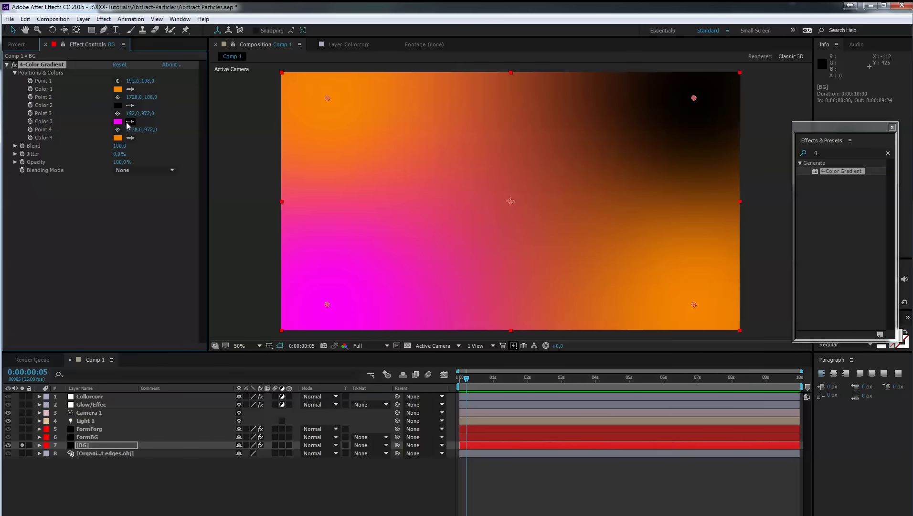
left_click(117, 105)
left_click_drag(327, 304, 360, 269)
key("comma")
key("comma")
key("comma")
Push gradient Points 1 and 4 off the comp, adjust Points 2 and 3, and unsolo BG.
key("period")
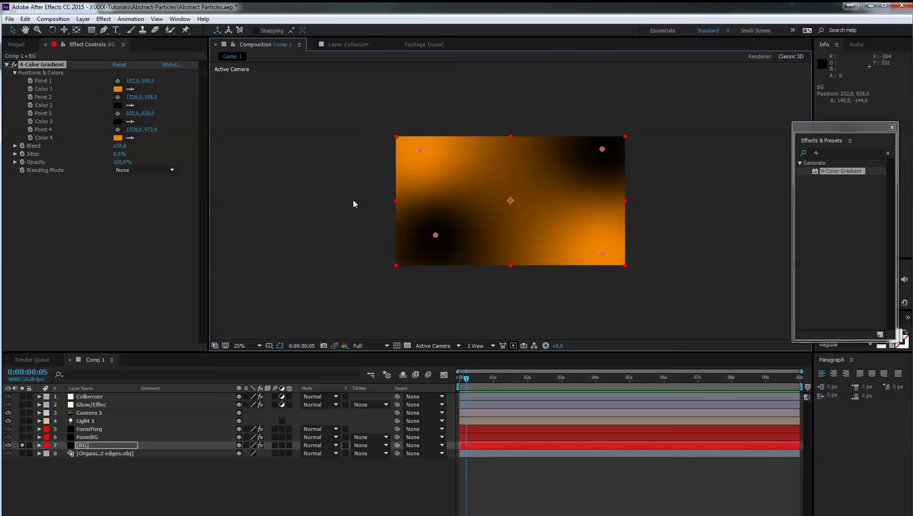
left_click_drag(418, 150, 358, 115)
left_click_drag(604, 253, 686, 294)
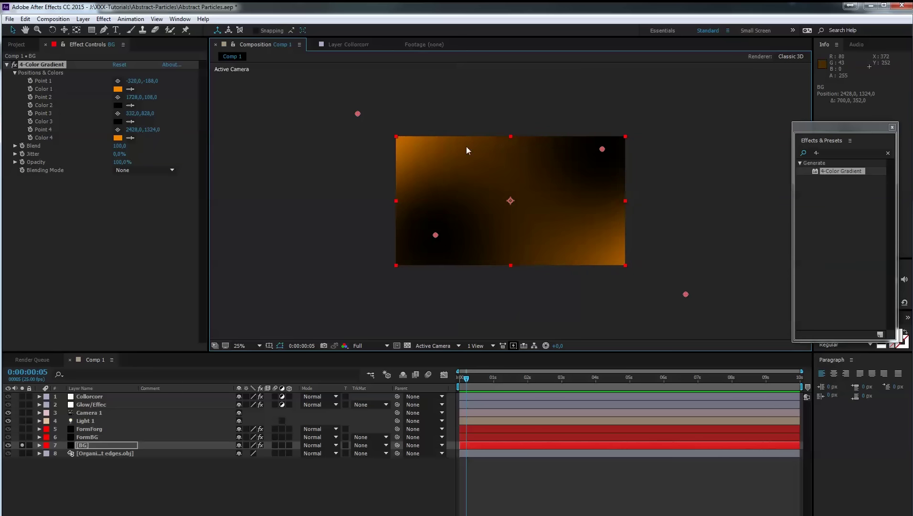
mouse_move(436, 235)
left_mouse_down()
mouse_move(428, 247)
mouse_move(448, 236)
mouse_move(432, 242)
left_mouse_up()
left_click_drag(596, 150, 589, 158)
key("period")
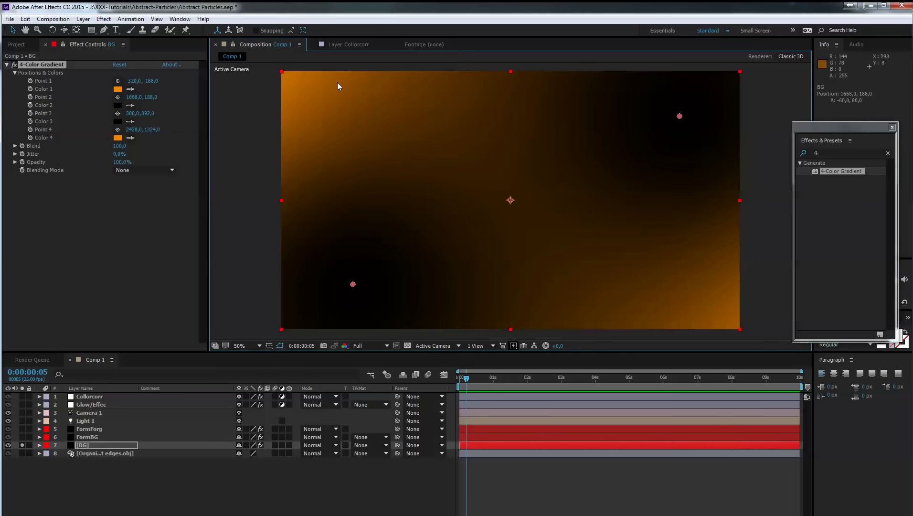
left_click(22, 445)
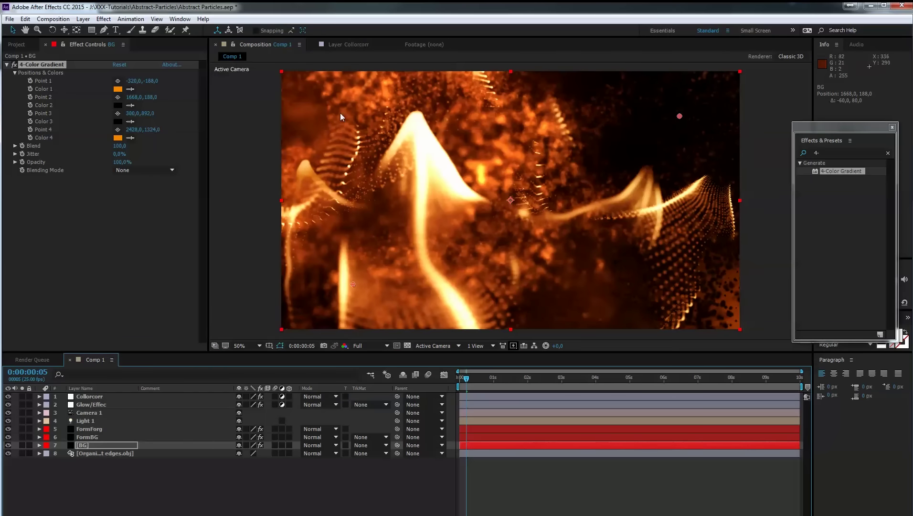
Move gradient Point 1 past the top right and Point 2 to the top-left corner.
key("comma")
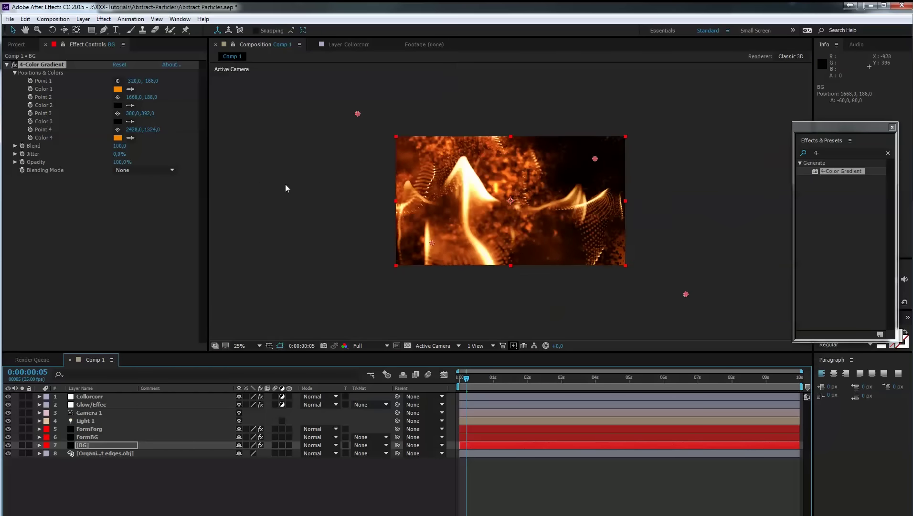
key("period")
key("comma")
left_click_drag(357, 113, 630, 125)
left_click_drag(595, 158, 573, 154)
left_click_drag(491, 140, 386, 131)
key("period")
key("comma")
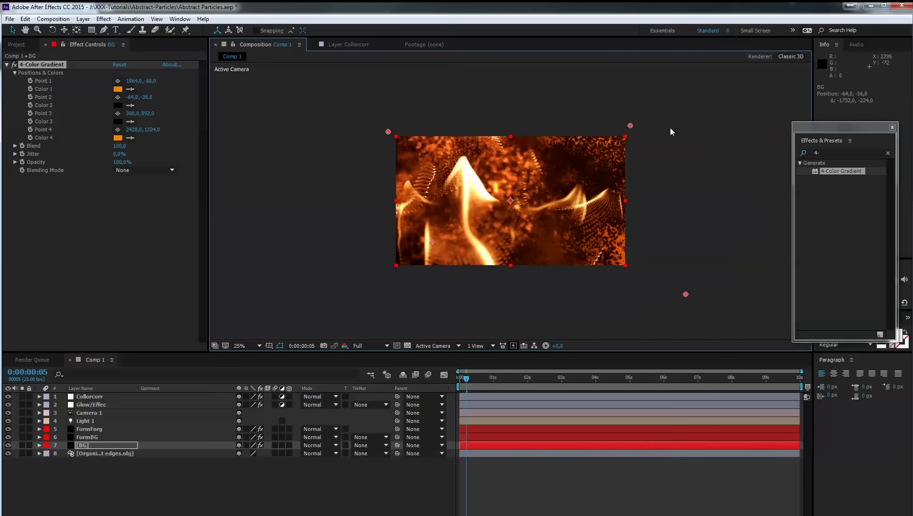
left_click(631, 129)
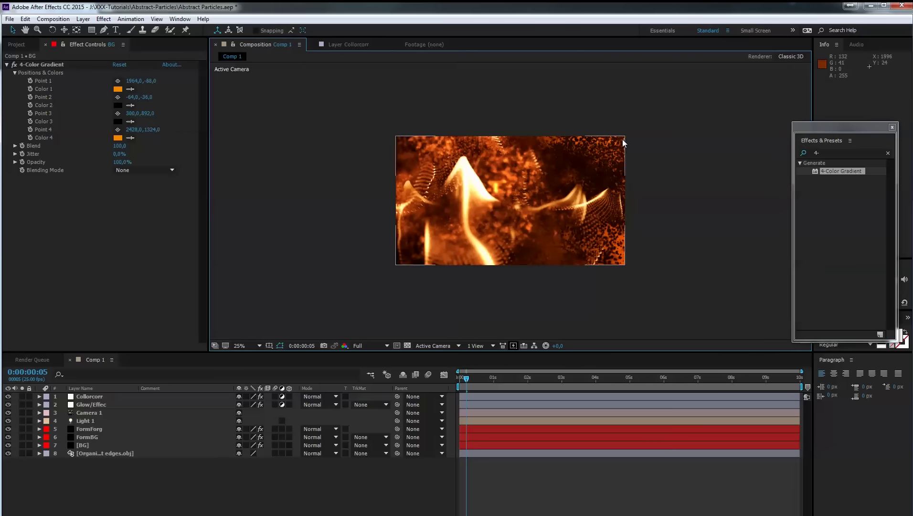
left_click(108, 445)
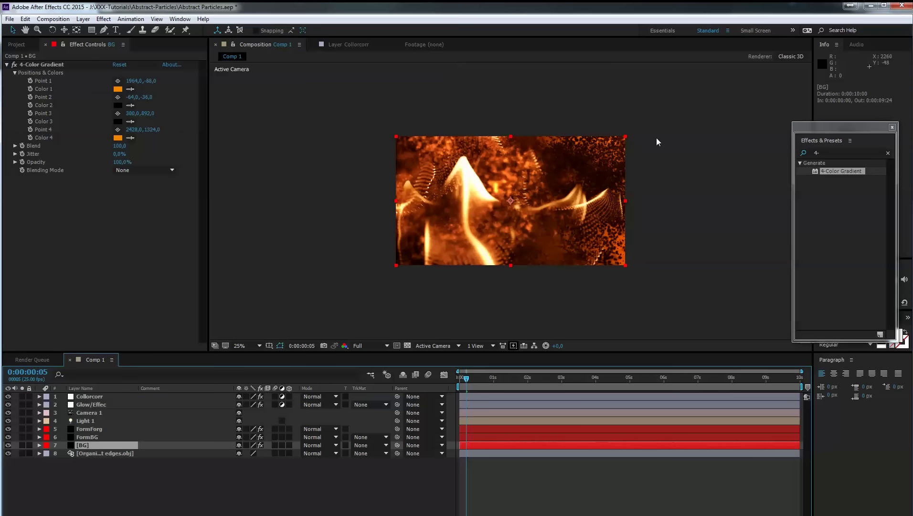
left_click(46, 64)
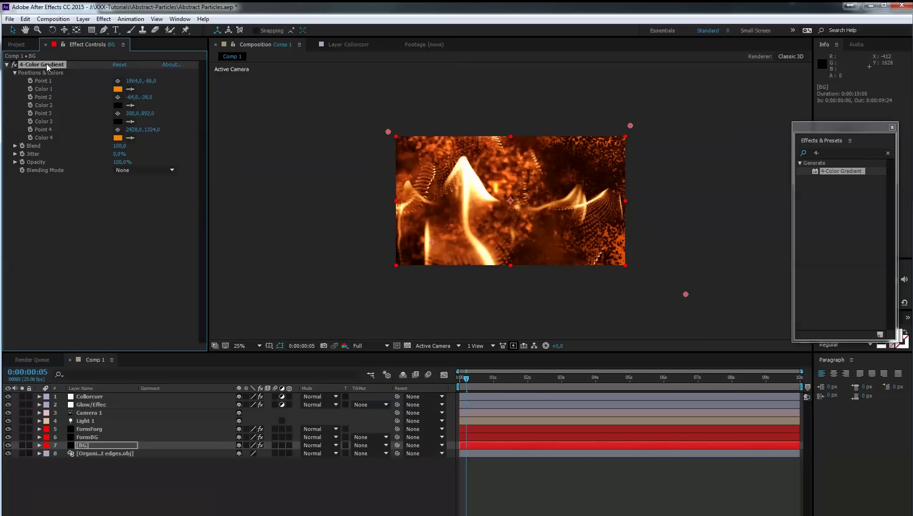
Push Point 1 further up-right and Point 2 further up-left, then go to frame 8.
left_click_drag(632, 126, 664, 108)
key("period")
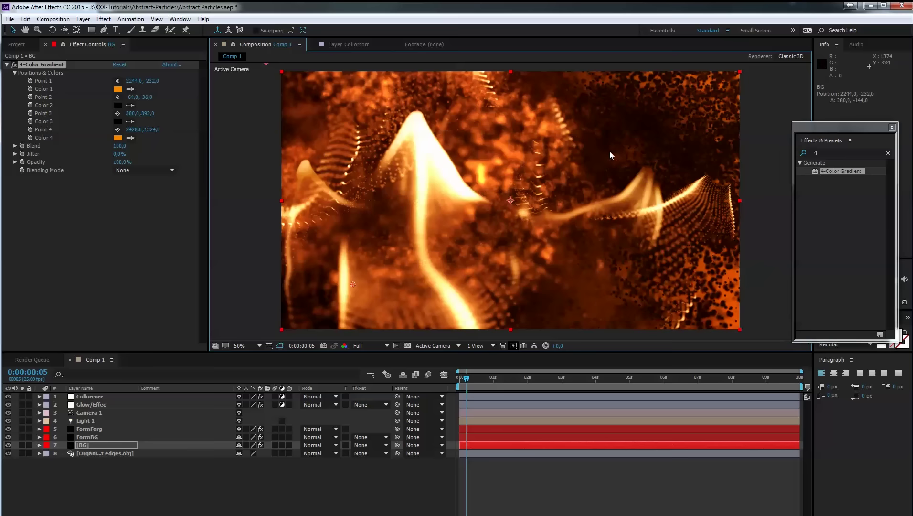
key("comma")
key("period")
key("comma")
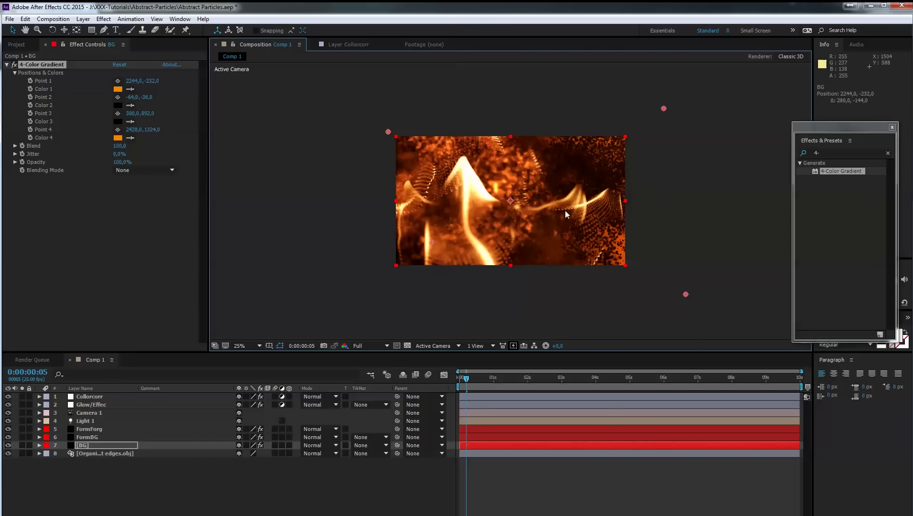
left_click_drag(388, 132, 377, 118)
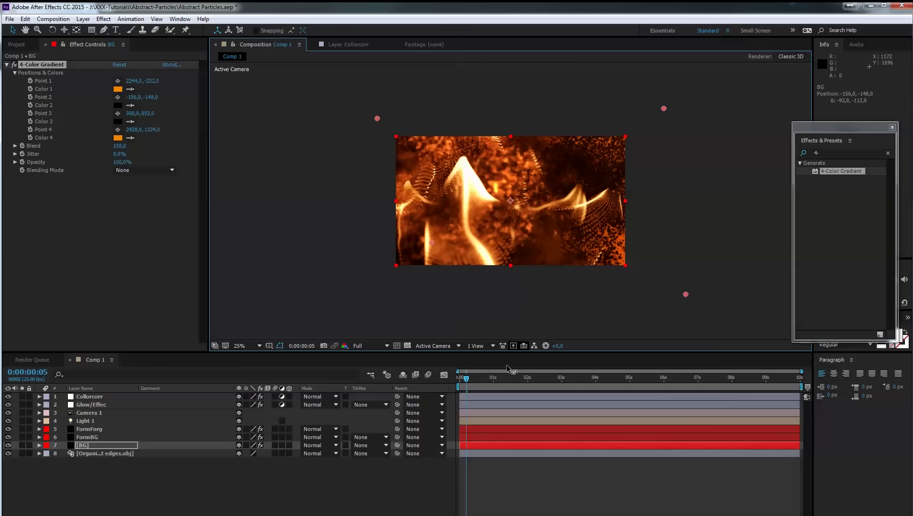
left_click_drag(467, 380, 470, 381)
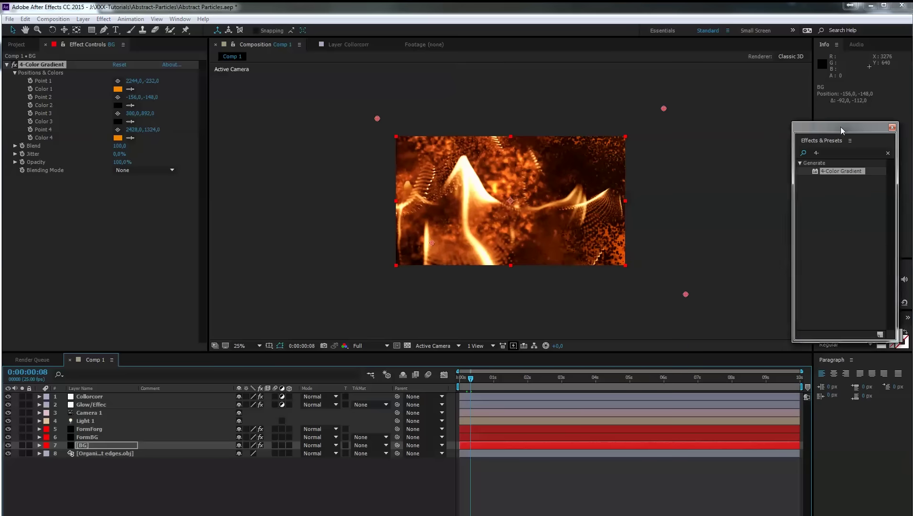
Set the Preview panel's resolution to Quarter.
left_click_drag(839, 127, 742, 136)
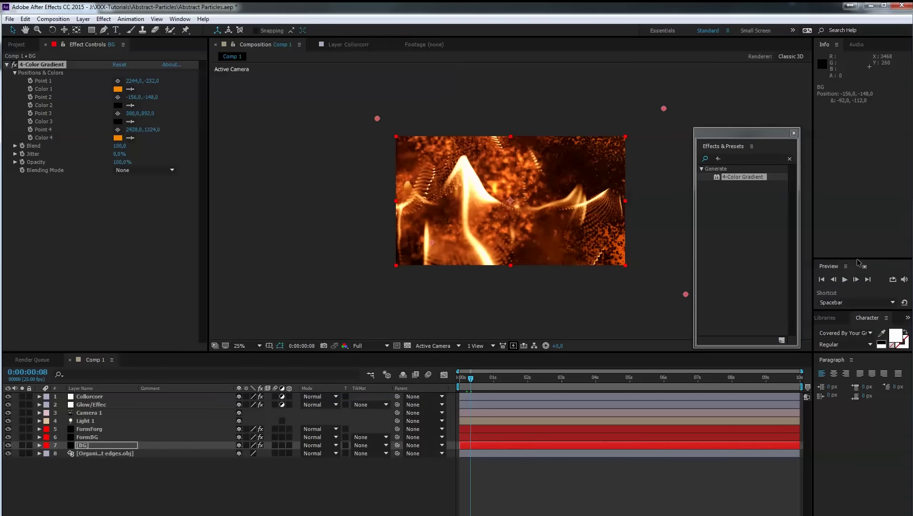
left_click_drag(861, 258, 858, 170)
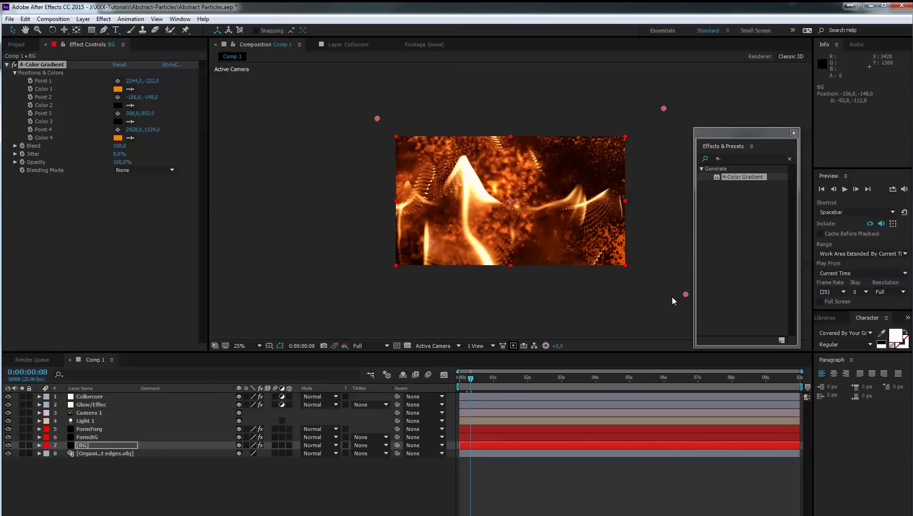
left_click(888, 291)
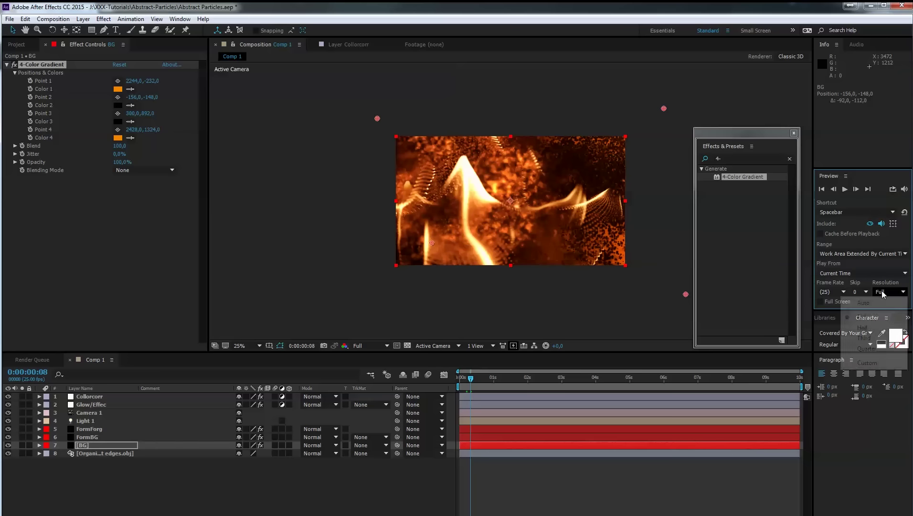
left_click(882, 352)
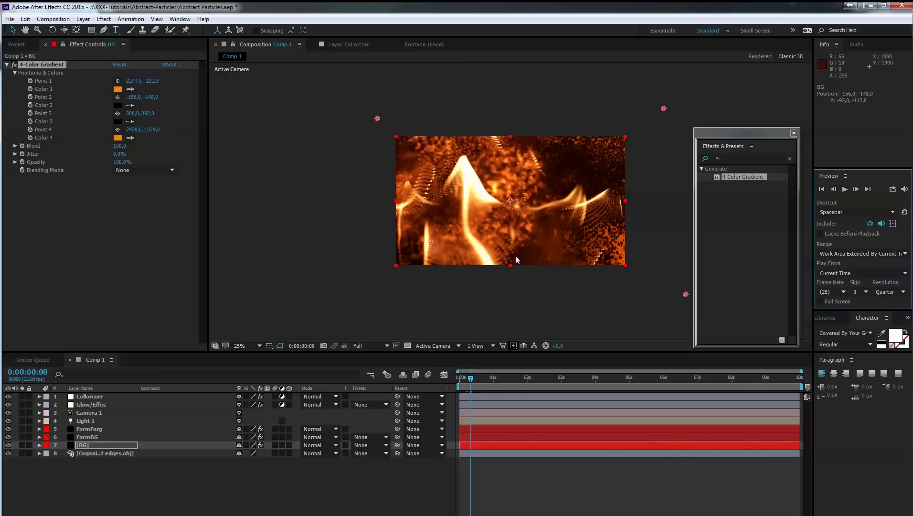
Play the particle animation preview from the start and zoom the viewer to 50%.
left_click_drag(470, 378, 444, 379)
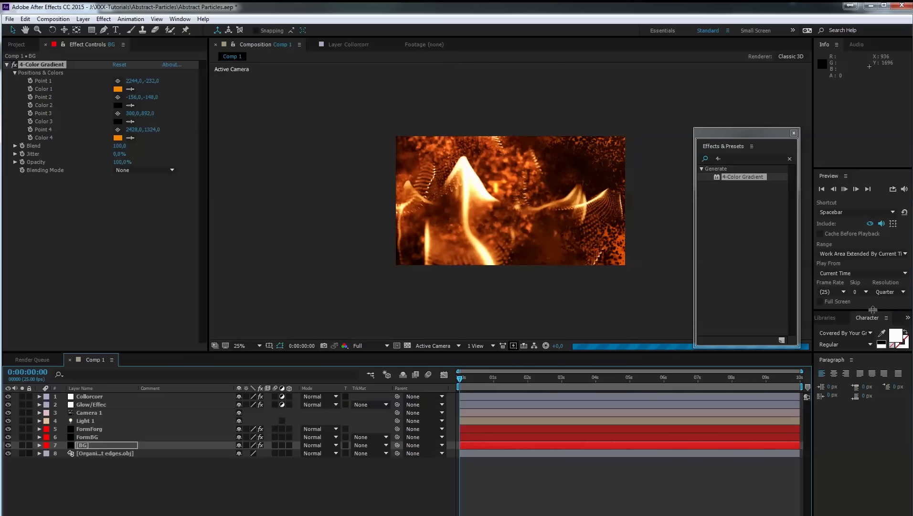
left_click(845, 189)
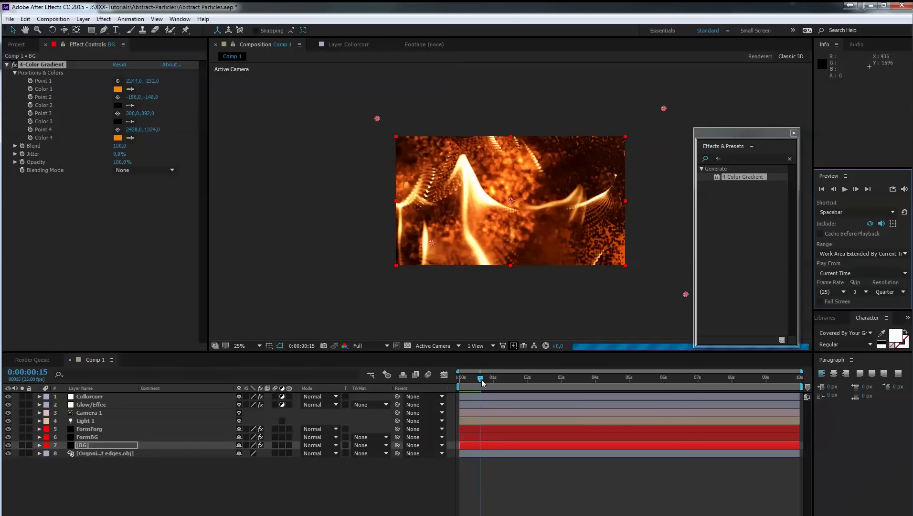
left_click(463, 379)
key("space")
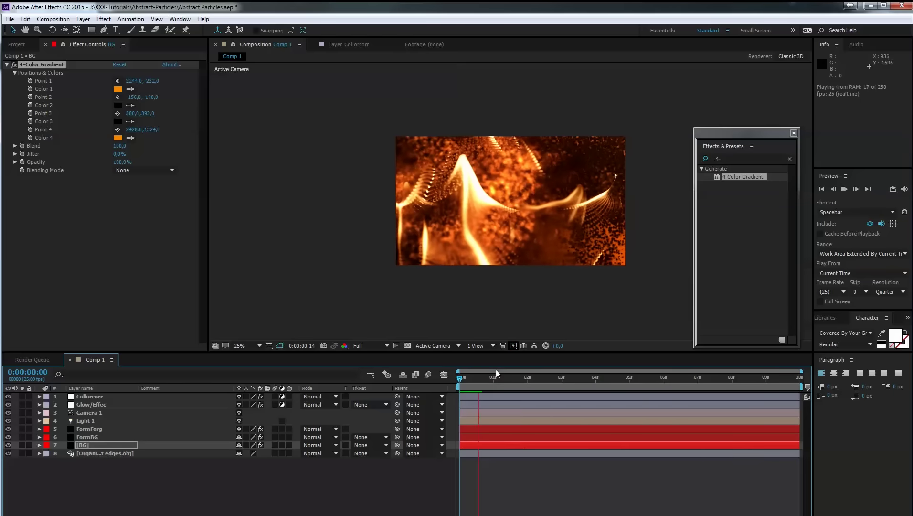
key("space")
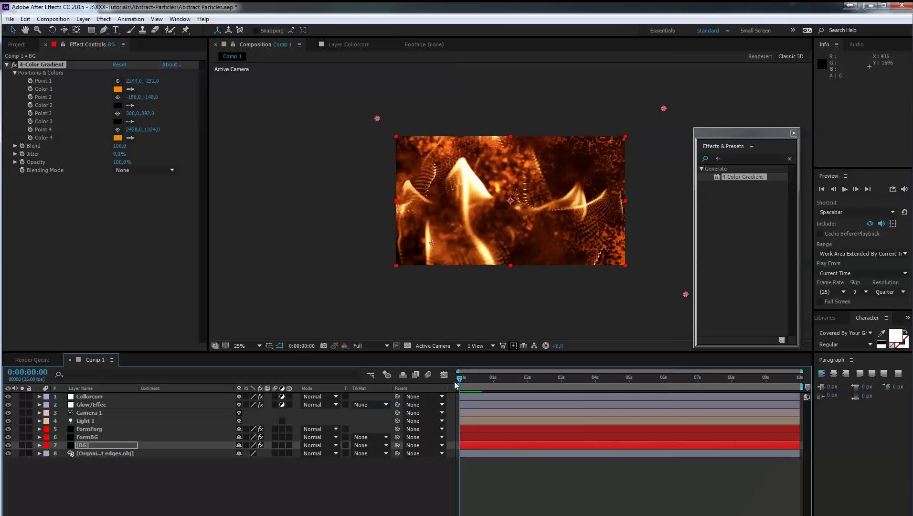
key("period")
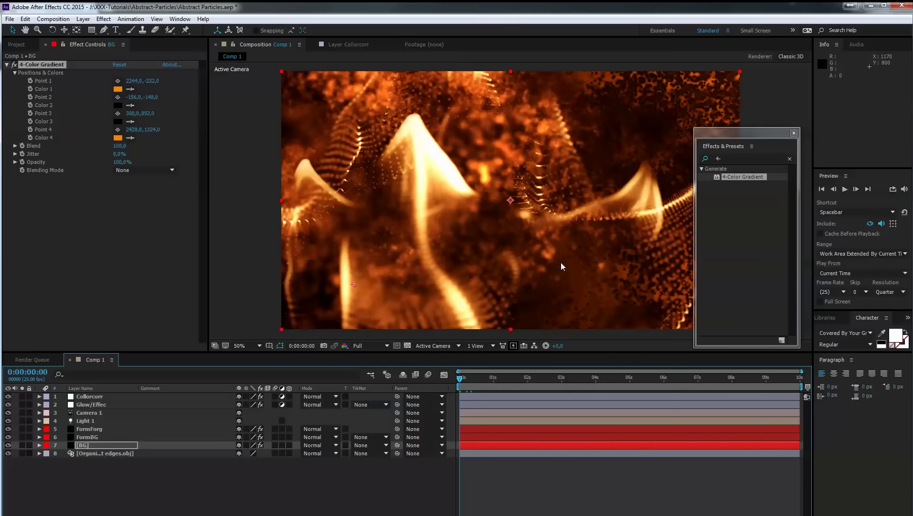
left_click_drag(766, 132, 840, 121)
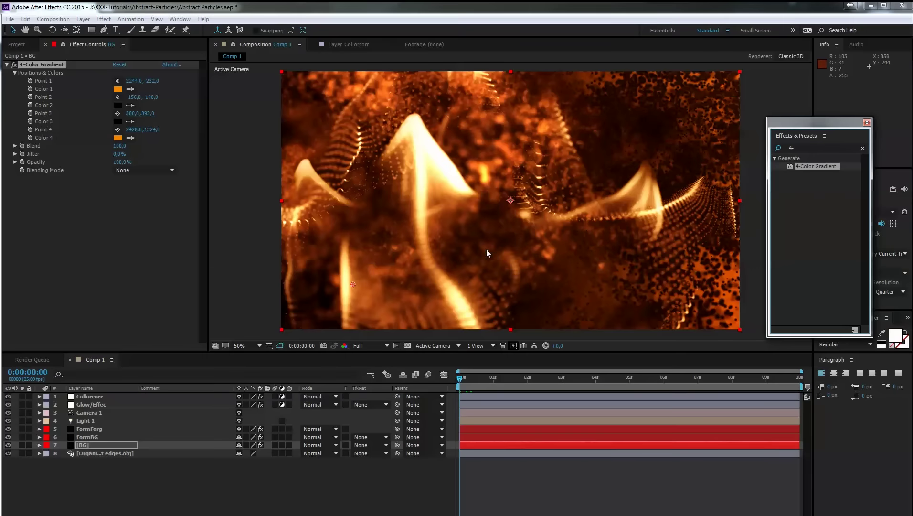
Import logo-tutorialpilot_4c.ai from the Intro folder and drop it into the Comp viewer.
left_click(18, 45)
double_click(32, 212)
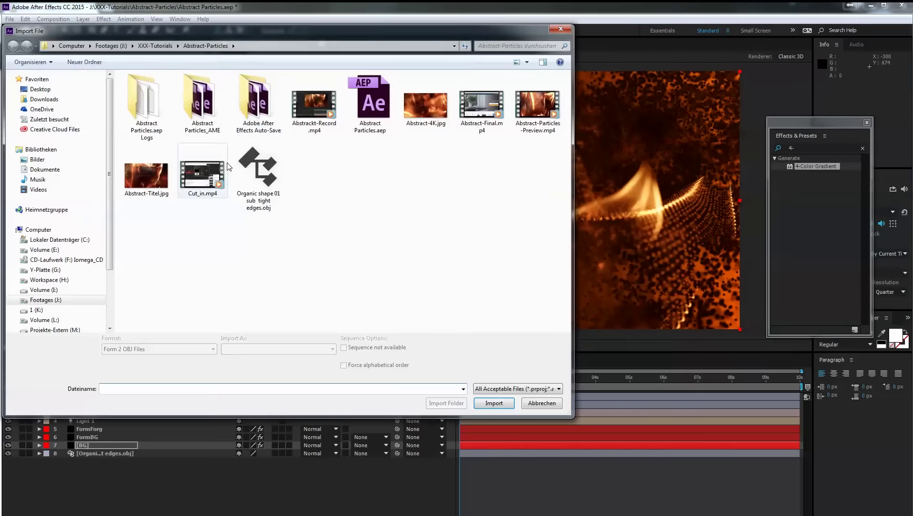
left_click(162, 47)
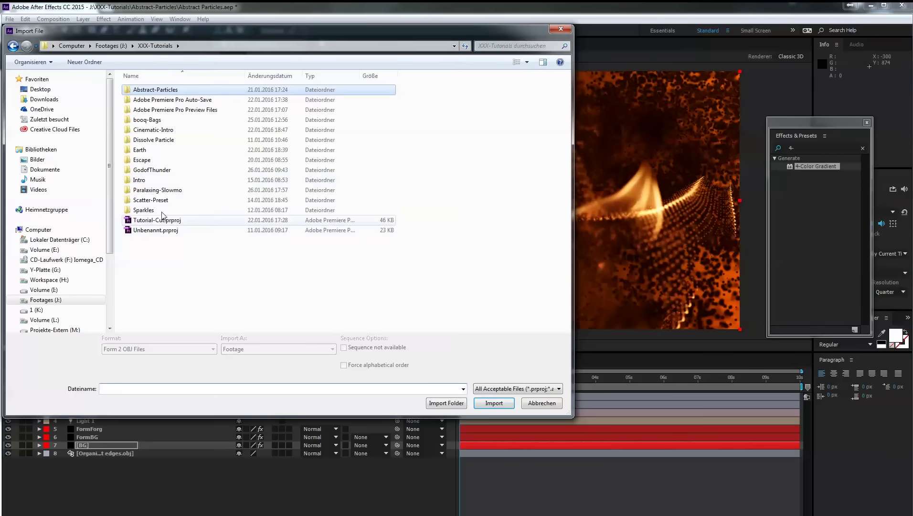
double_click(153, 180)
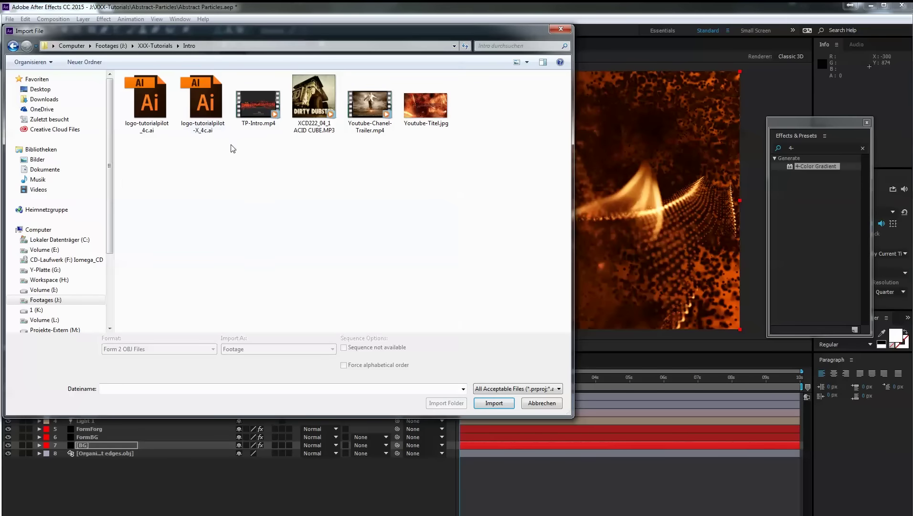
left_click(162, 111)
left_click(492, 404)
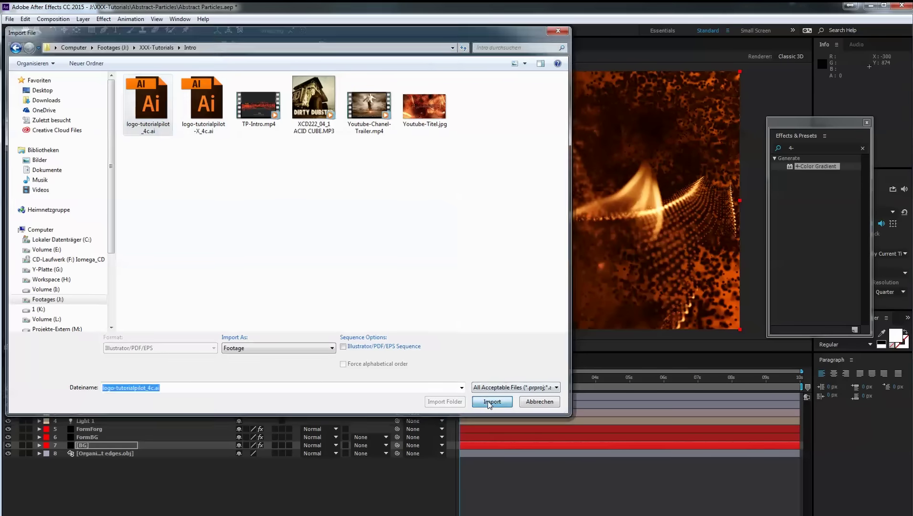
left_click_drag(78, 151, 493, 203)
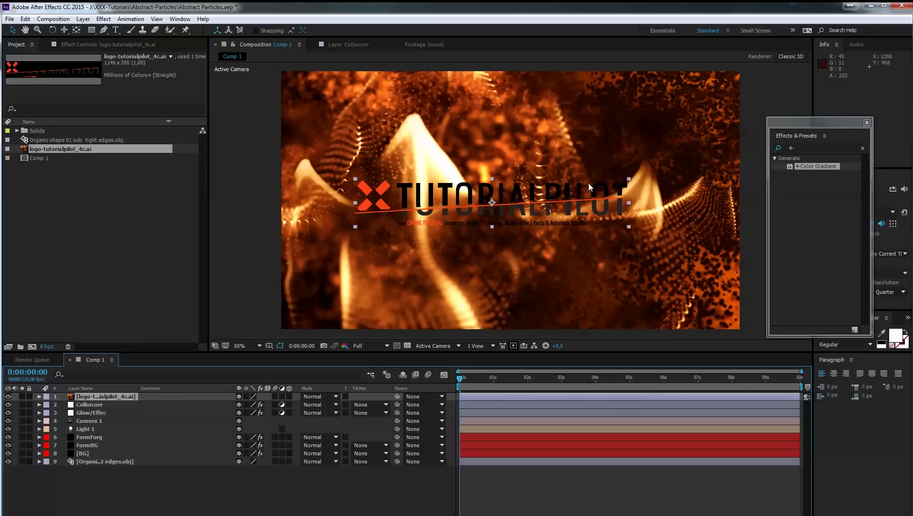
Make the logo a 3D layer and move it up, right and toward the camera (Z -98).
left_click(289, 396)
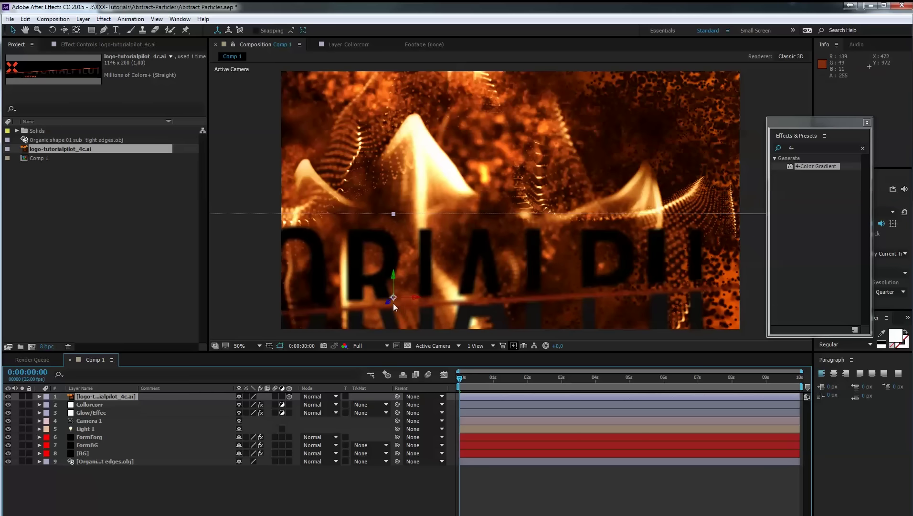
key("p")
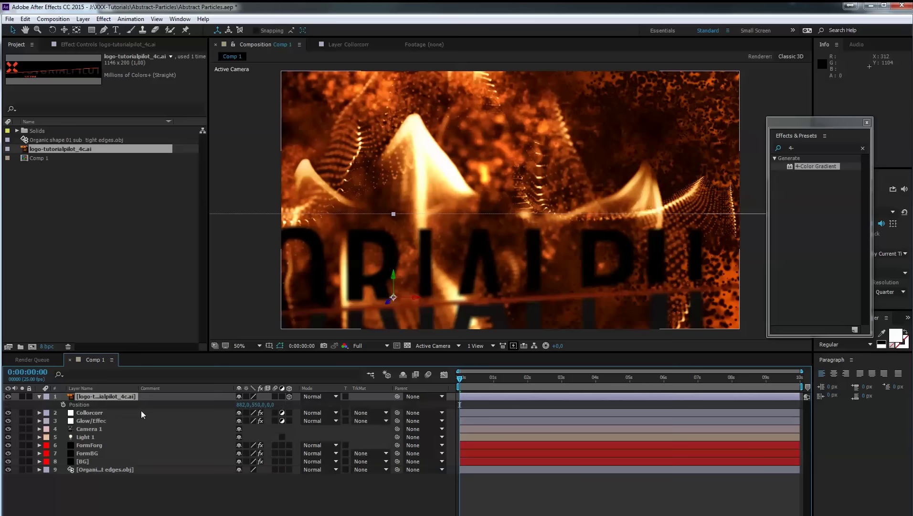
left_click_drag(241, 405, 802, 400)
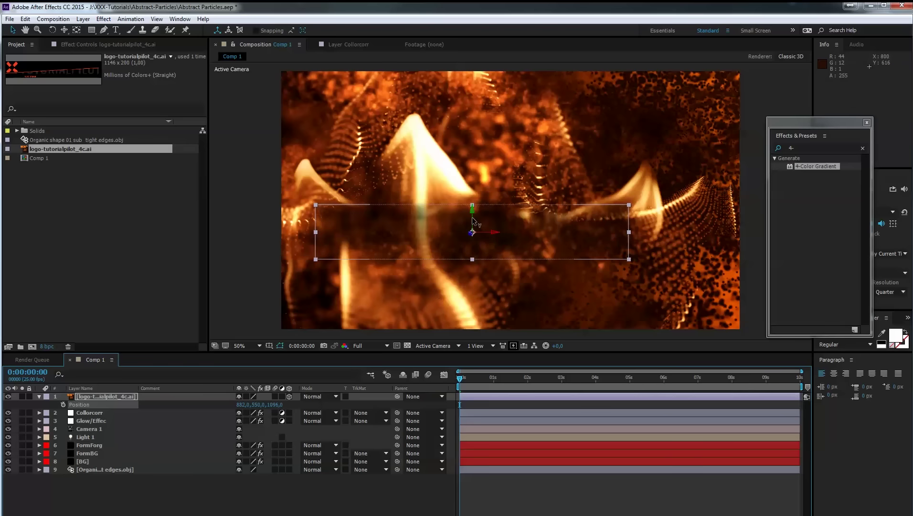
left_click_drag(472, 220, 526, 181)
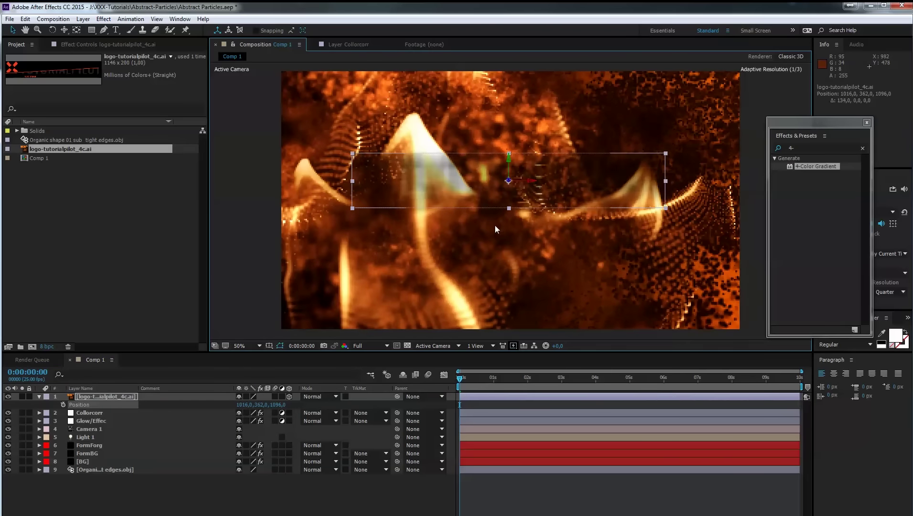
left_click_drag(278, 405, 237, 408)
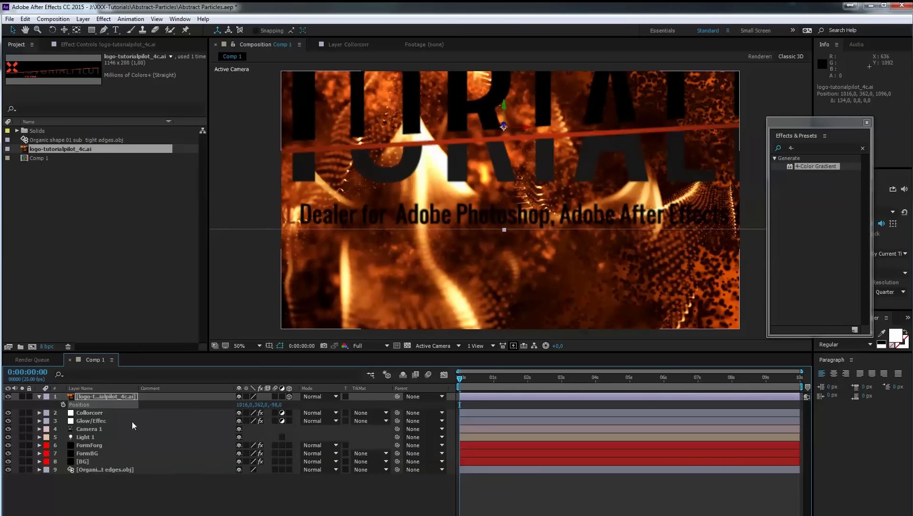
Scale the logo to 37%, lower it to mid-frame, and move its layer below FormForg.
key("s")
mouse_move(253, 405)
left_mouse_down()
mouse_move(268, 405)
mouse_move(255, 405)
left_mouse_up()
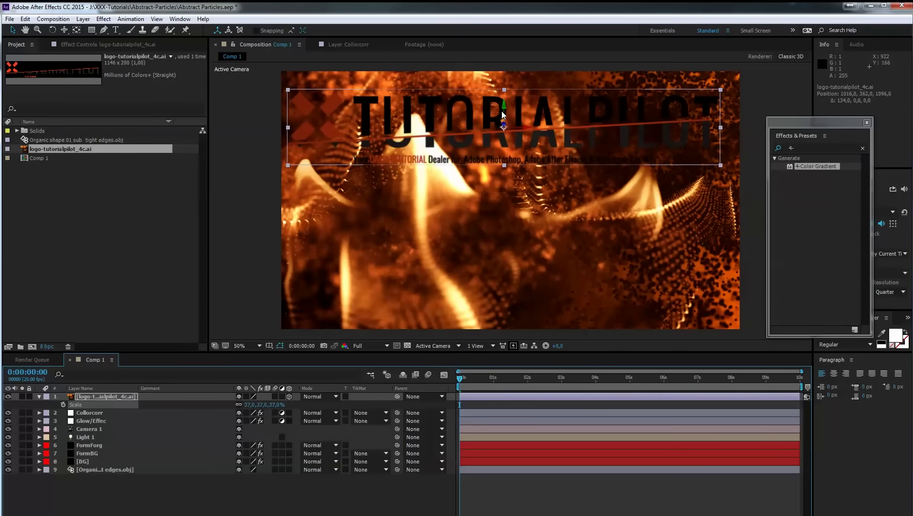
left_click_drag(505, 116, 505, 208)
left_click_drag(108, 396, 107, 449)
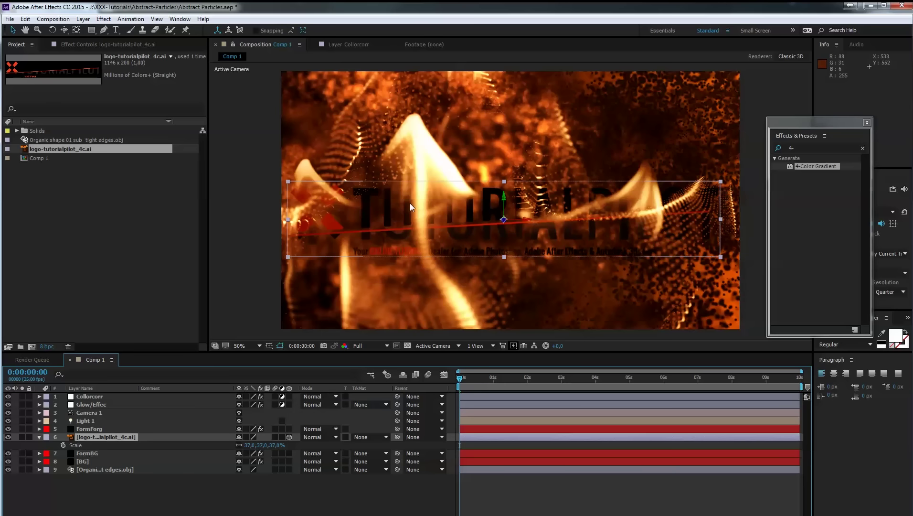
left_click_drag(517, 221, 511, 208)
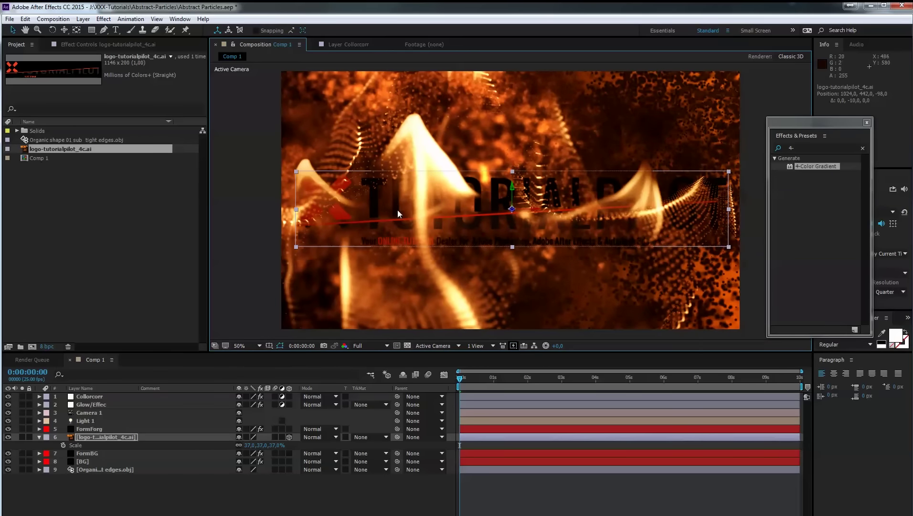
left_click(523, 378)
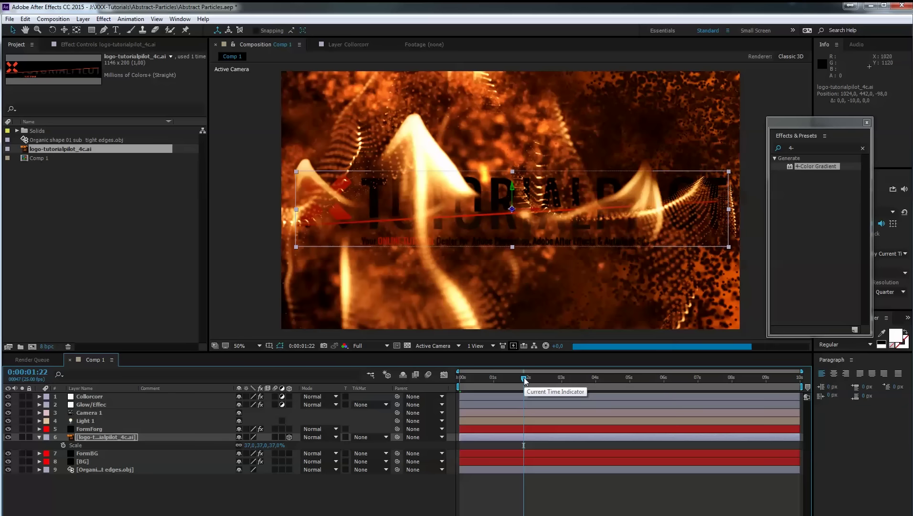
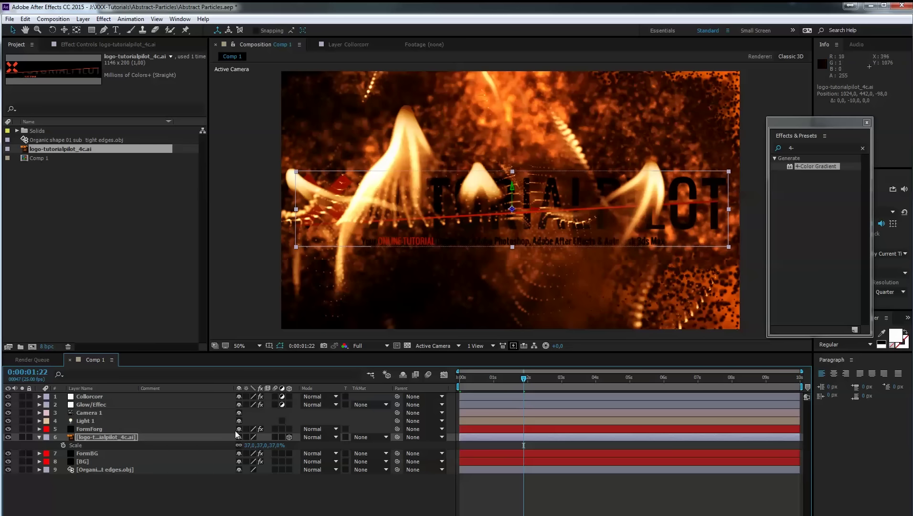
Try a logo Z position of 0, undo the position changes and return to the first frame.
key("p")
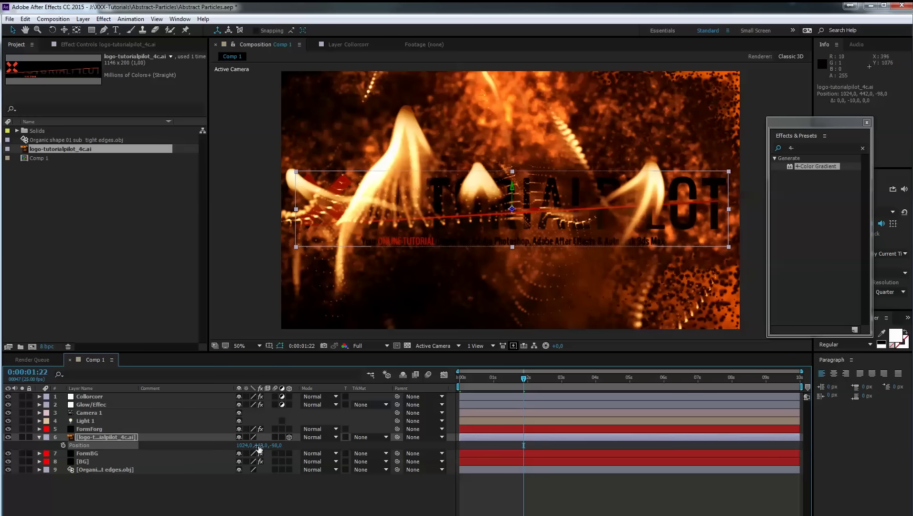
left_click_drag(275, 445, 128, 437)
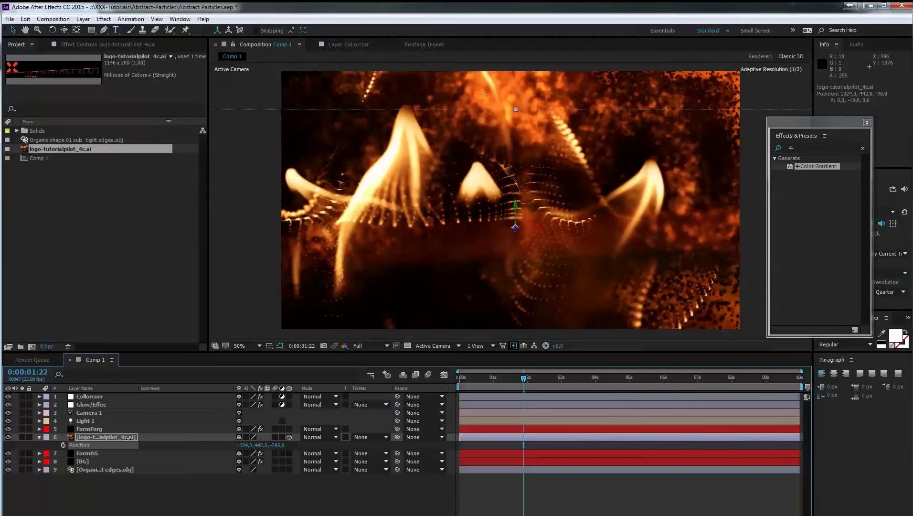
left_click_drag(280, 445, 422, 437)
left_click(275, 445)
type("0")
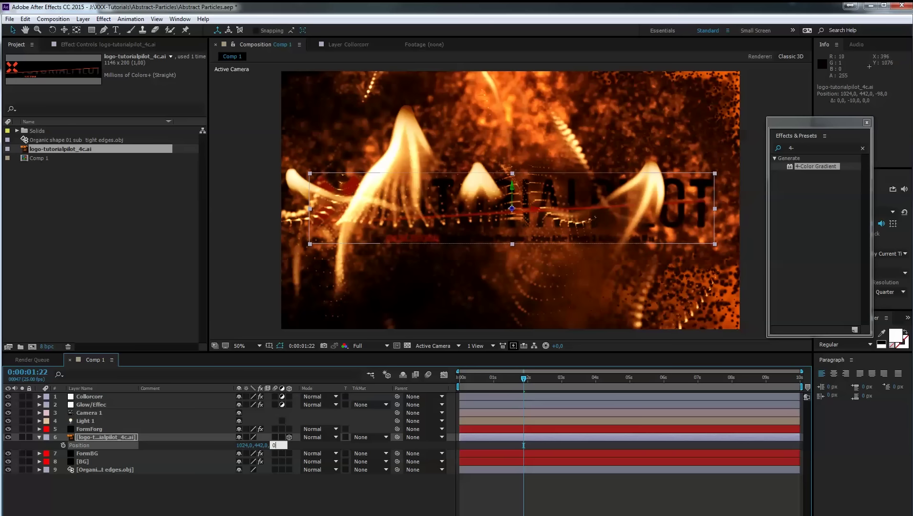
key("Tab")
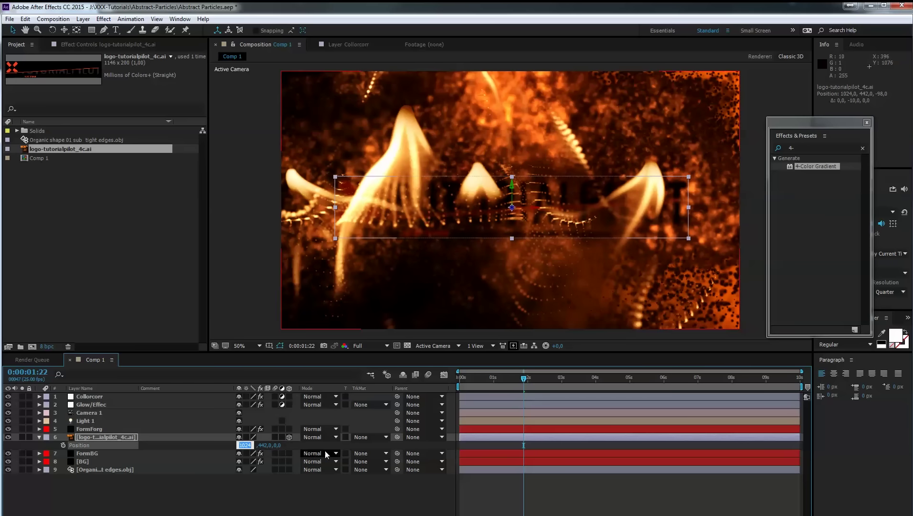
left_click(323, 495)
key("ctrl+z")
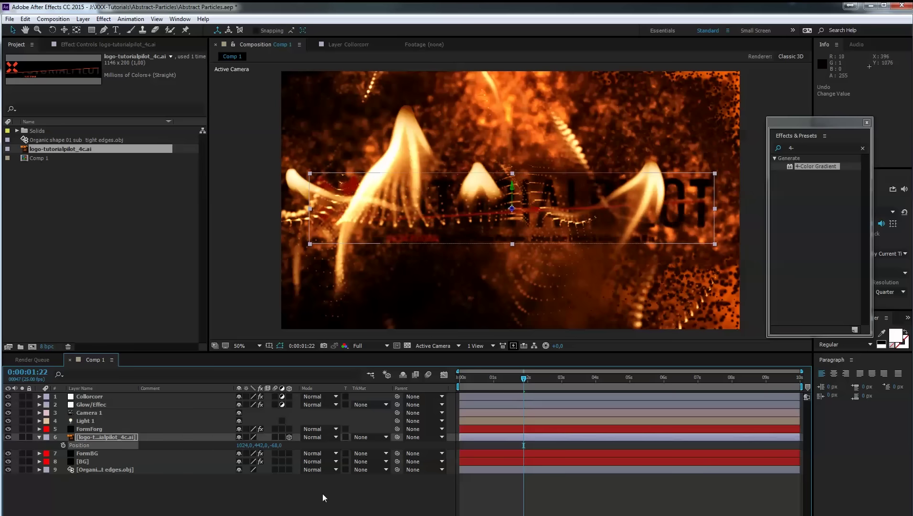
key("ctrl+z")
key("ctrl+z")
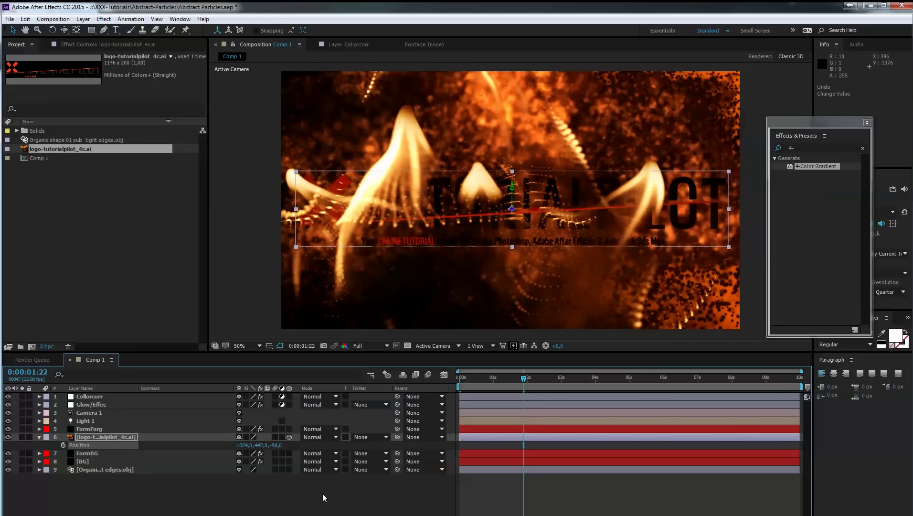
left_click_drag(524, 379, 452, 380)
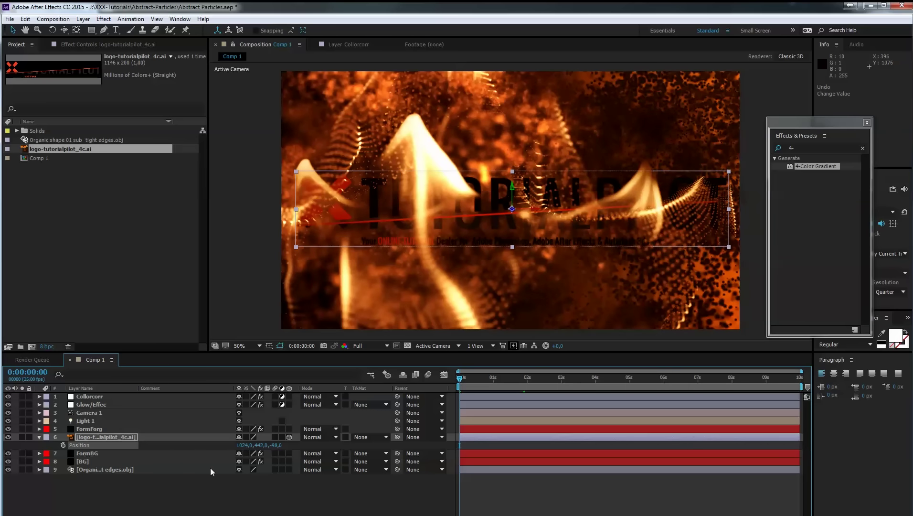
left_click(39, 437)
Create a new adjustment layer, drag it to the top of the stack and rename it Volume.
left_click(83, 19)
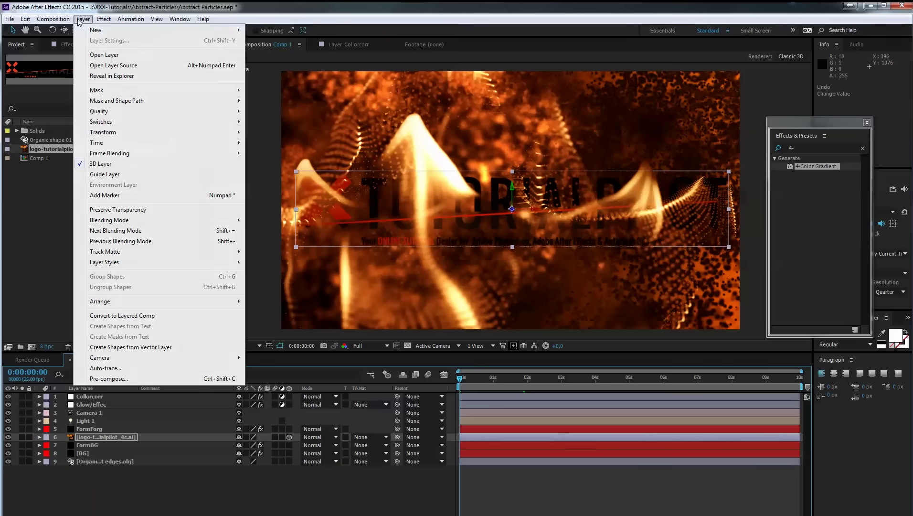
mouse_move(184, 32)
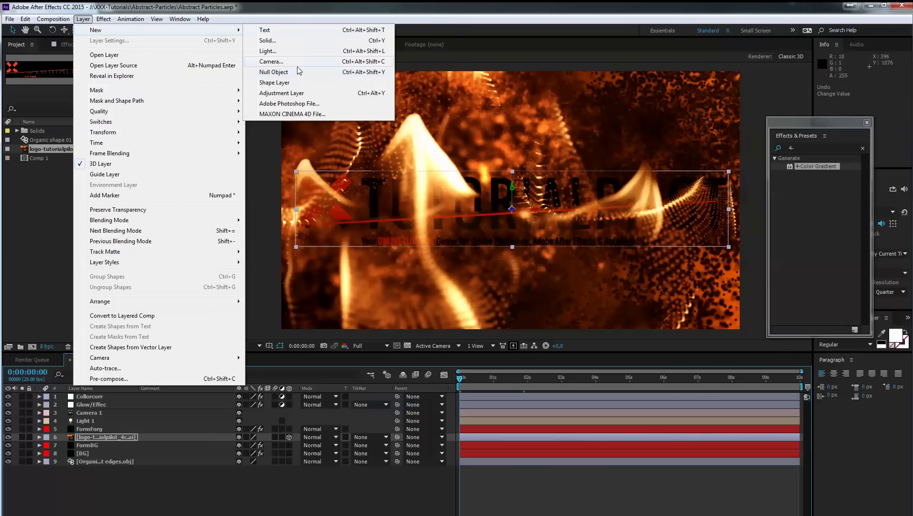
left_click(299, 93)
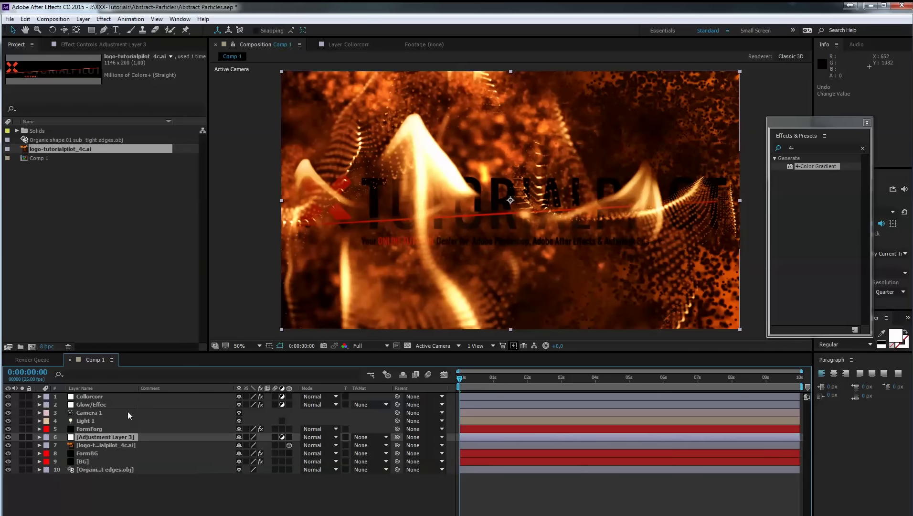
left_click_drag(113, 436, 112, 394)
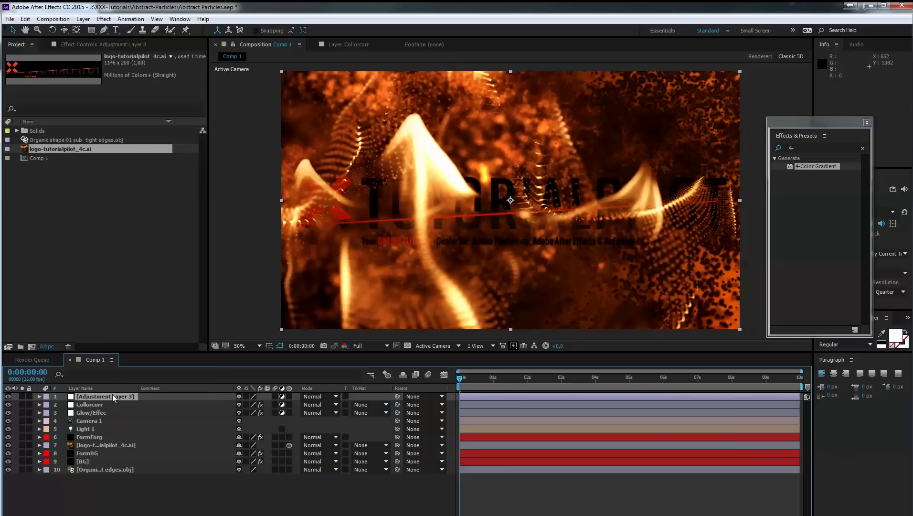
key("Return")
type("Volume")
key("Return")
left_click(99, 395)
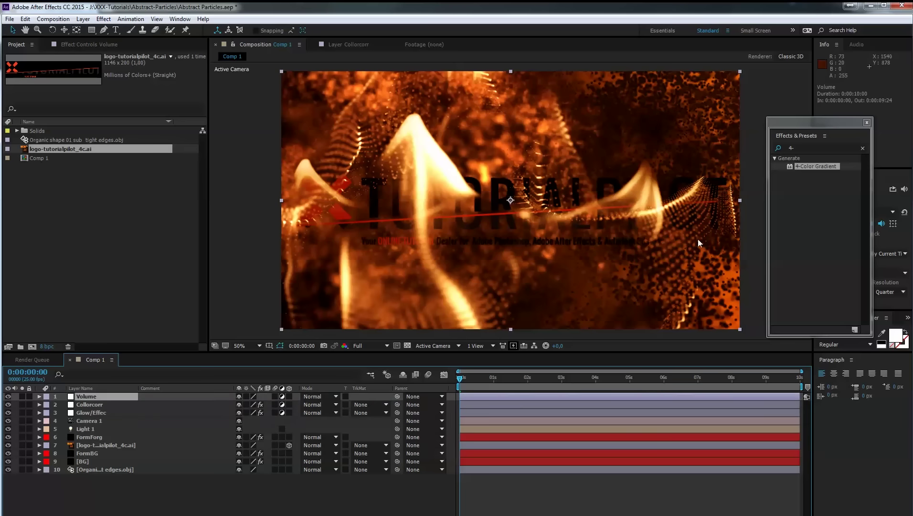
left_click(791, 148)
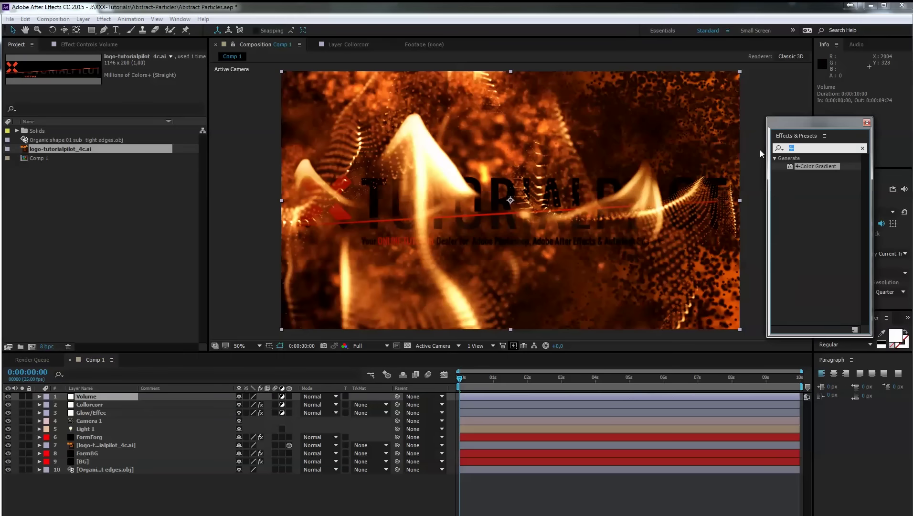
Apply CC Radial Fast Blur to Volume with Zoom set to Brightest and Amount 81.
type("cc radi")
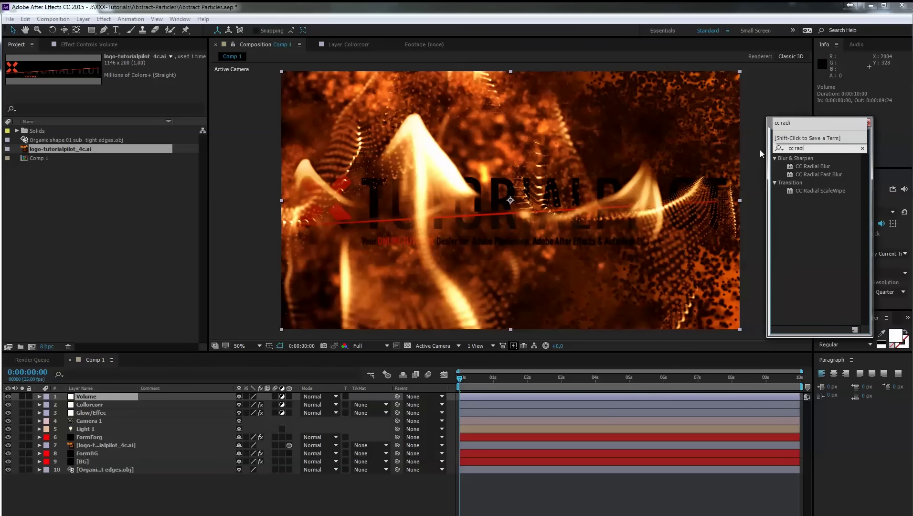
double_click(820, 174)
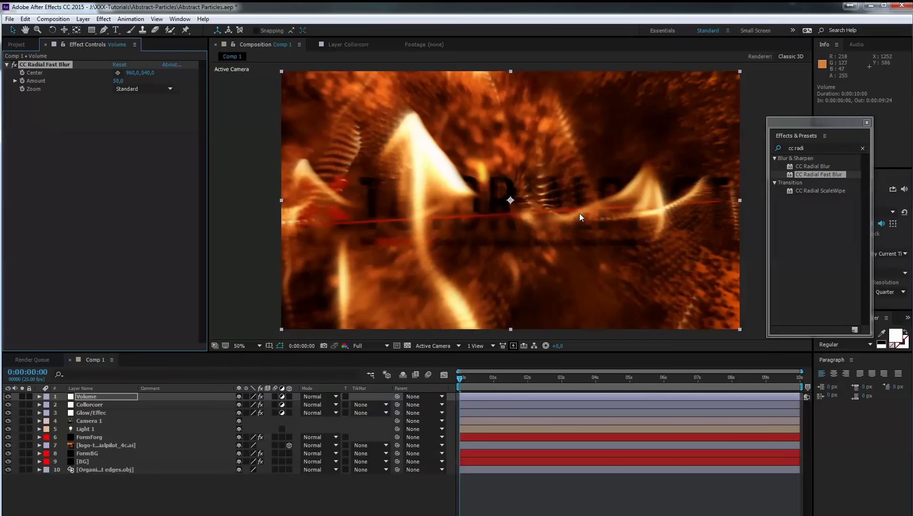
left_click(145, 88)
left_click(147, 109)
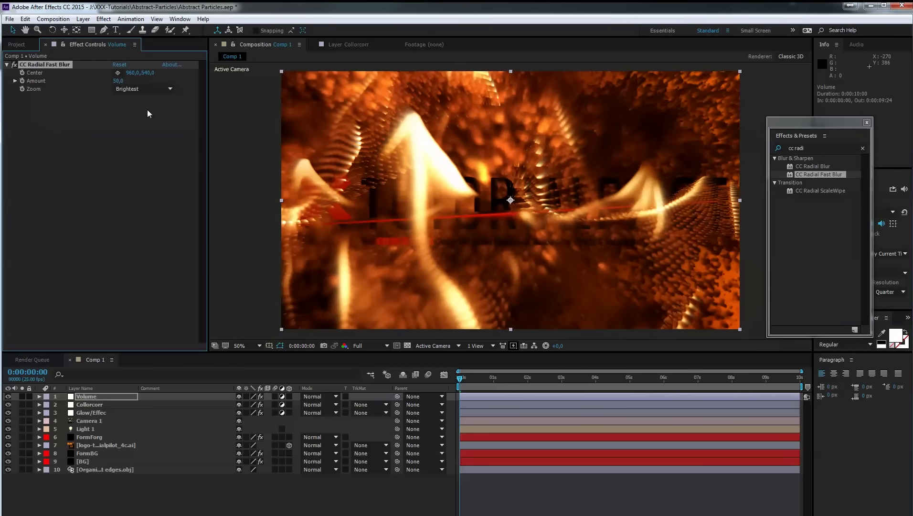
left_click_drag(118, 81, 136, 81)
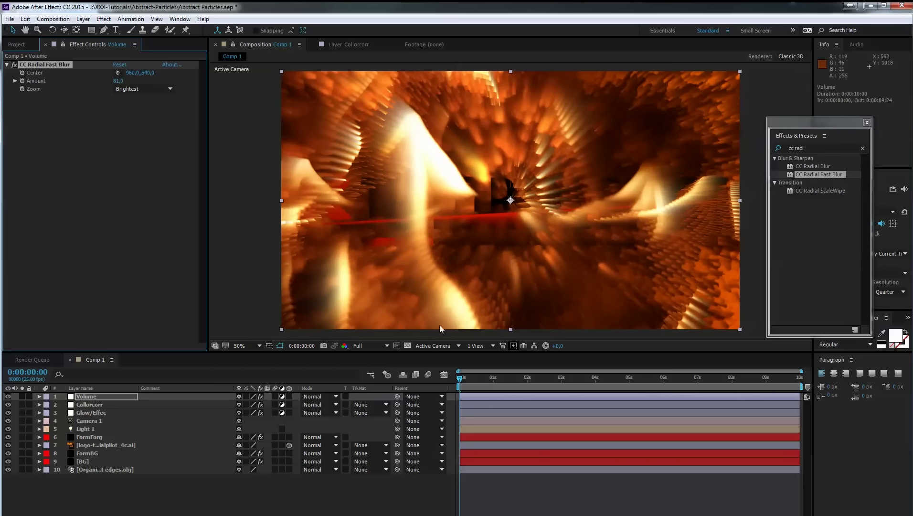
Preview a later frame and move the logo layer above FormForg, then reselect Volume.
left_click_drag(461, 382, 475, 379)
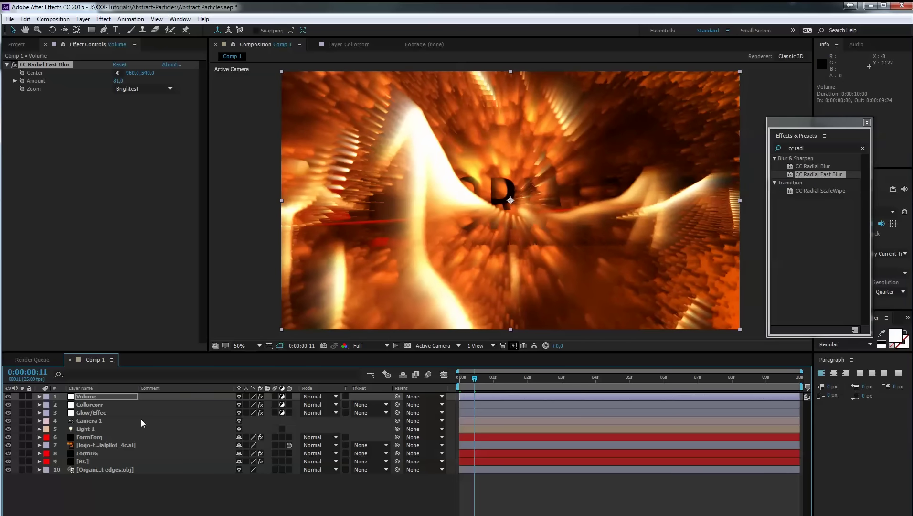
left_click_drag(78, 443, 84, 434)
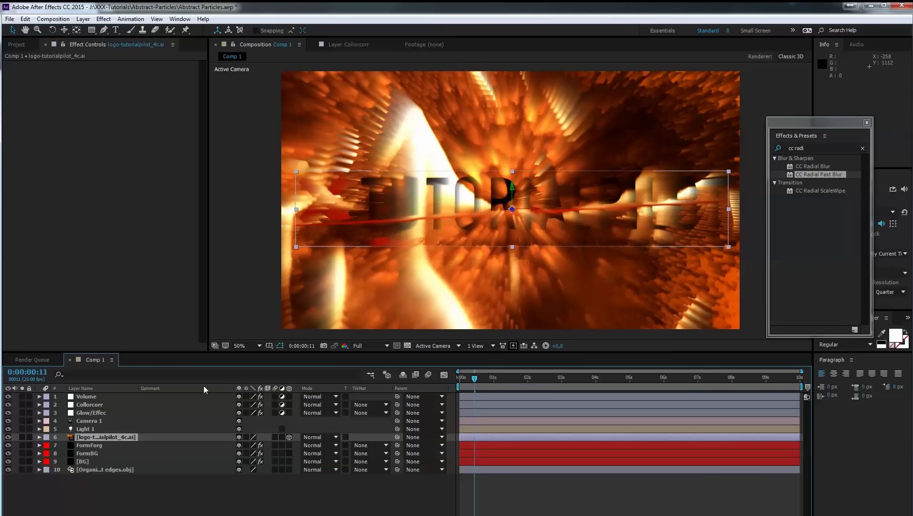
left_click(103, 395)
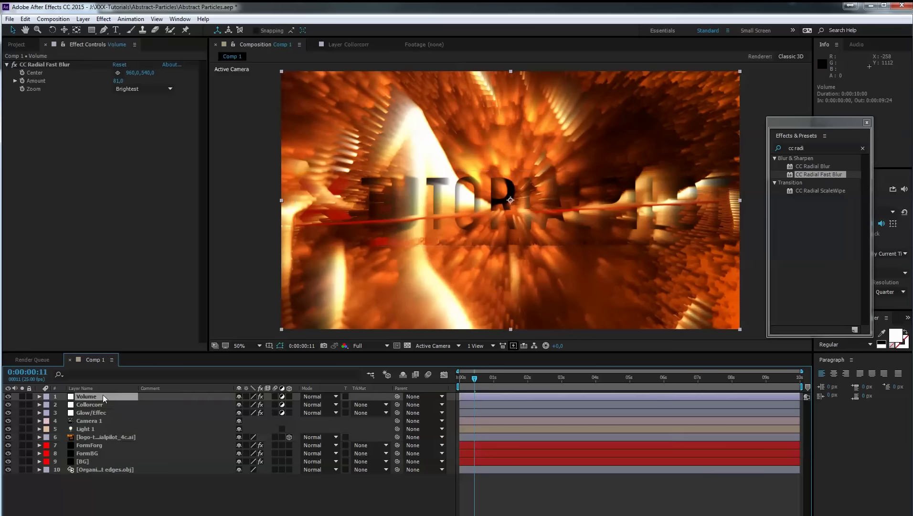
left_click(53, 64)
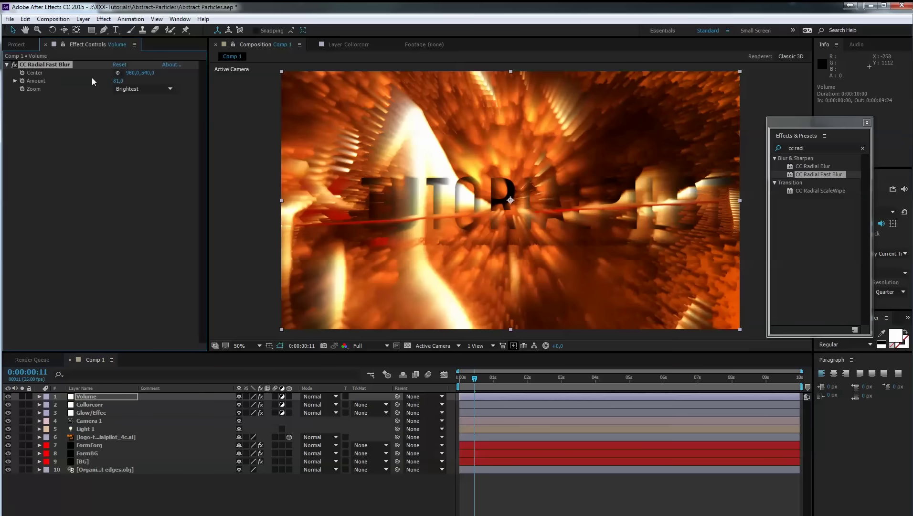
left_click(821, 148)
Apply Curves to Volume and drag its black point right to deepen the shadows.
type("curv")
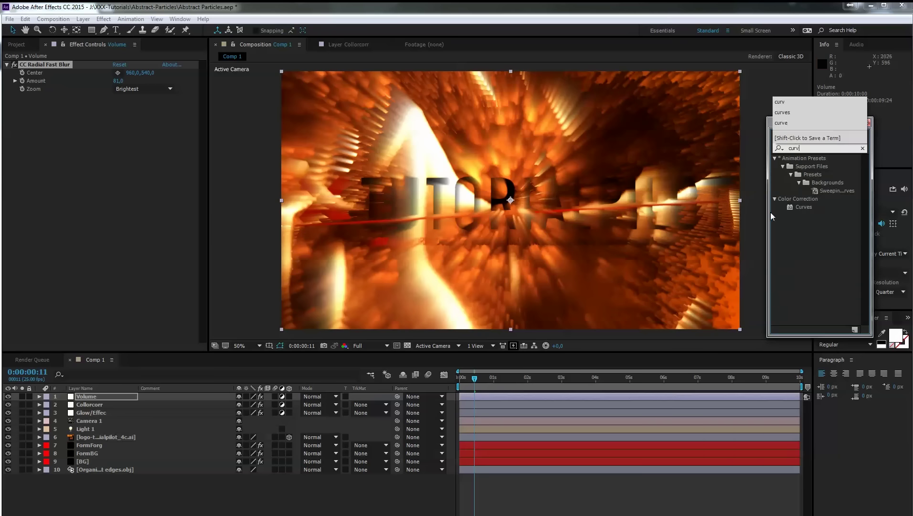
double_click(802, 207)
left_click_drag(30, 248, 58, 257)
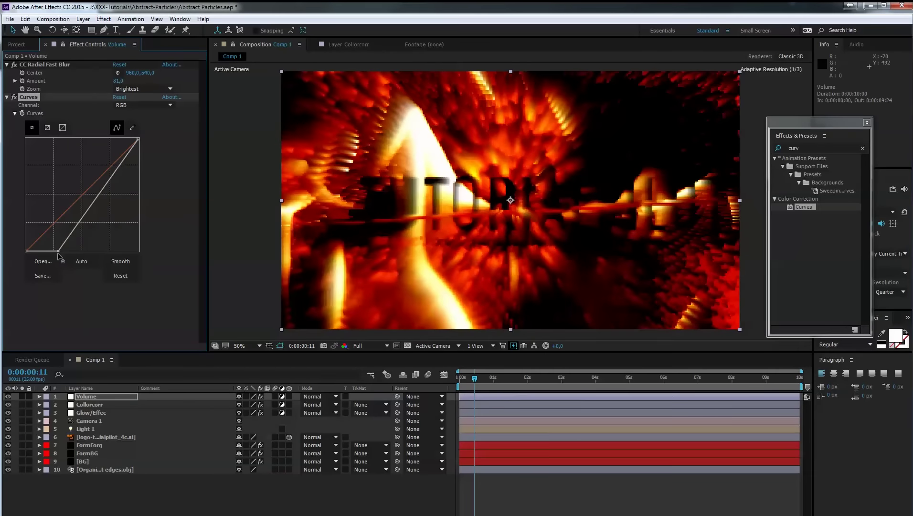
Set Volume's blend mode to Screen, radial blur Amount to 91, and push the Curves black point right.
left_click(318, 397)
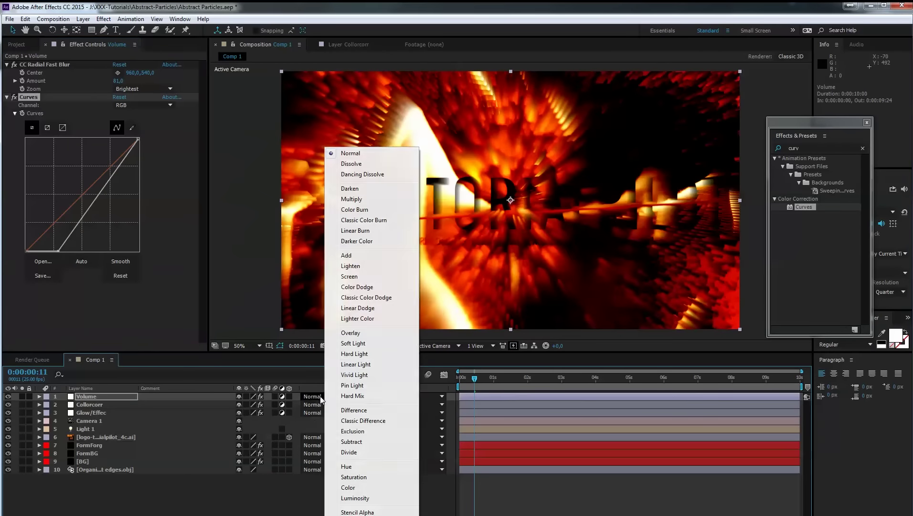
left_click(369, 276)
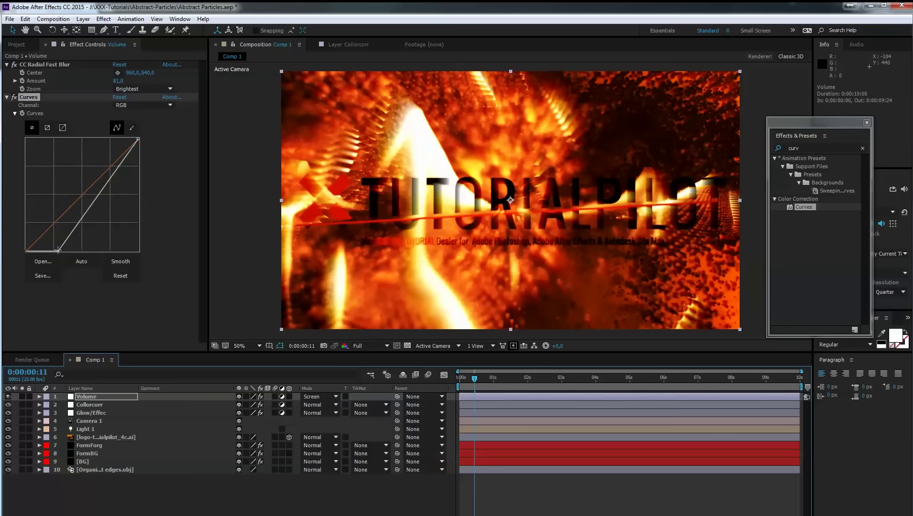
left_click_drag(115, 82, 143, 82)
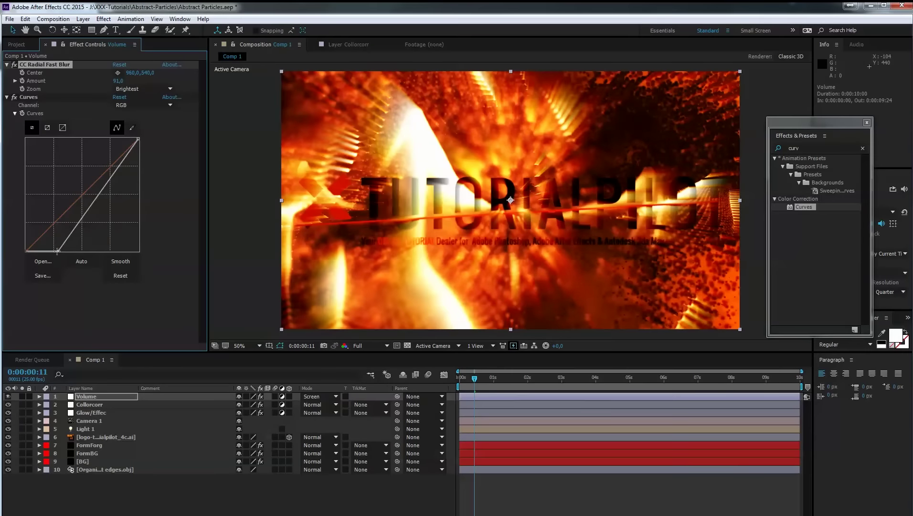
left_click_drag(58, 250, 88, 253)
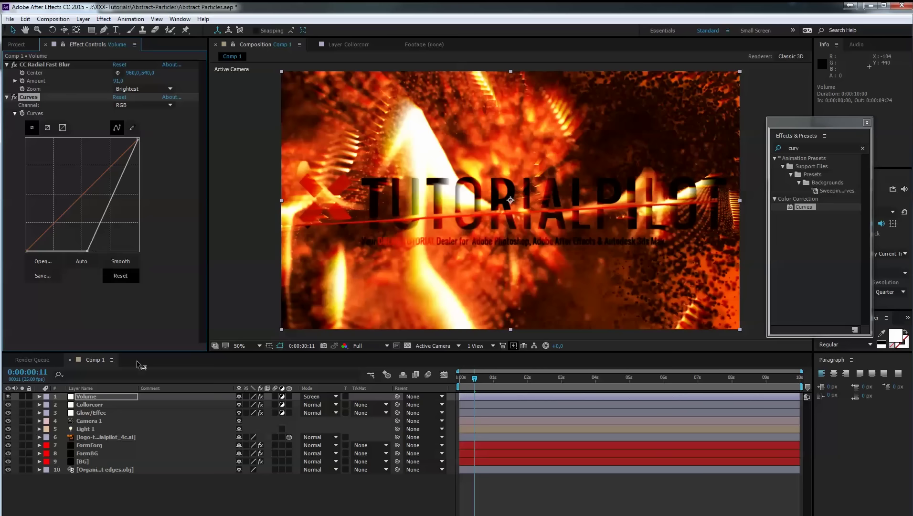
Compare the look with Volume hidden and shown, ease the Curves black point back, and collapse the effects.
left_click(9, 396)
left_click(8, 397)
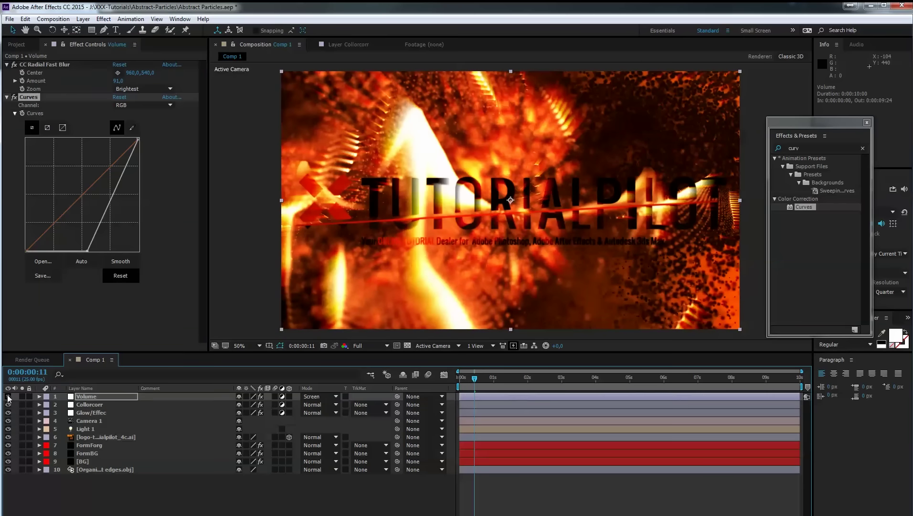
left_click(8, 396)
left_click(8, 396)
left_click_drag(86, 252, 65, 250)
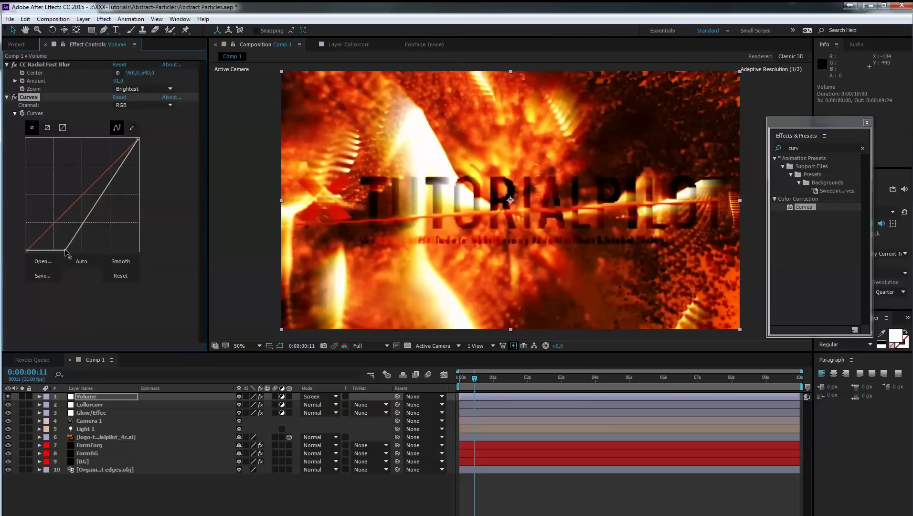
left_click(8, 97)
left_click(7, 65)
left_click(14, 64)
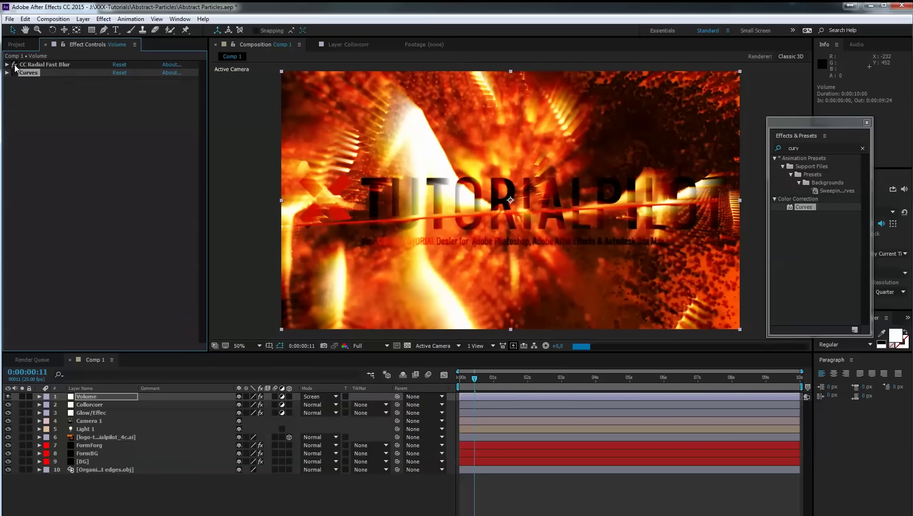
Add a Tint effect to Volume and move it above CC Radial Fast Blur.
left_click(14, 72)
left_click(804, 144)
type("tin")
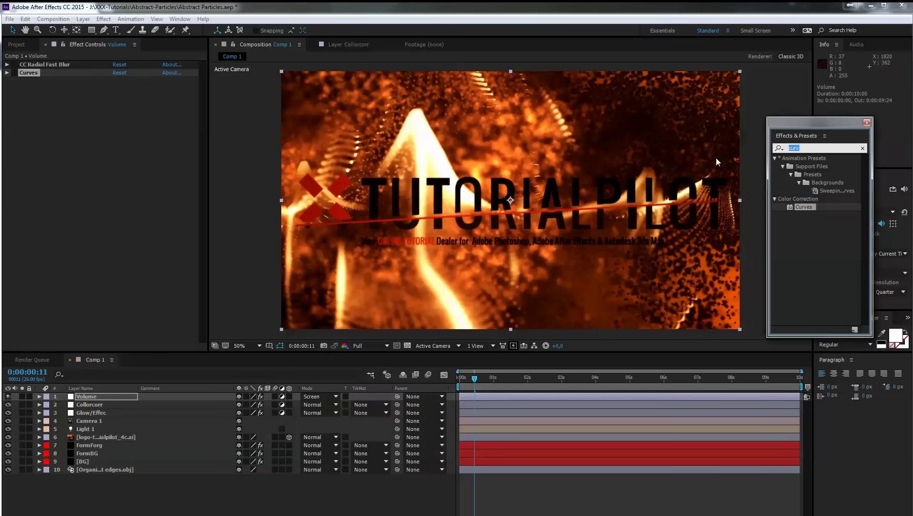
type("t")
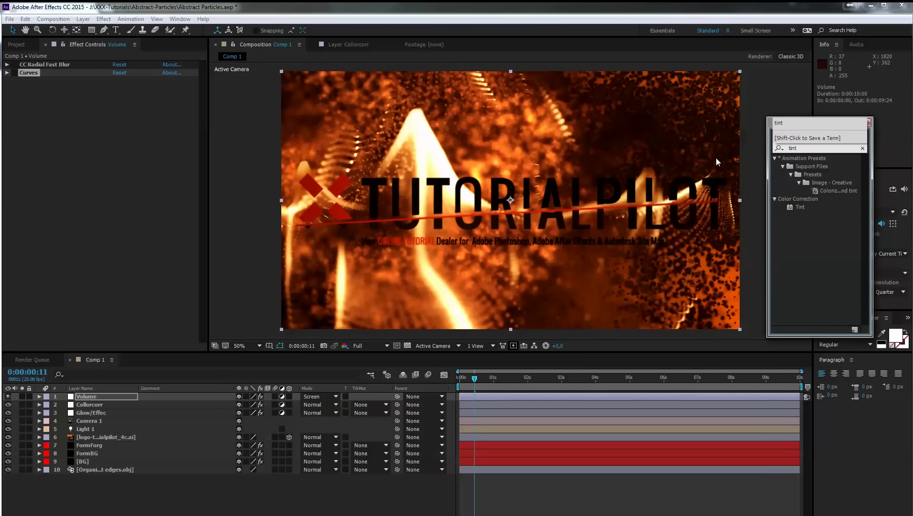
left_click_drag(795, 207, 714, 194)
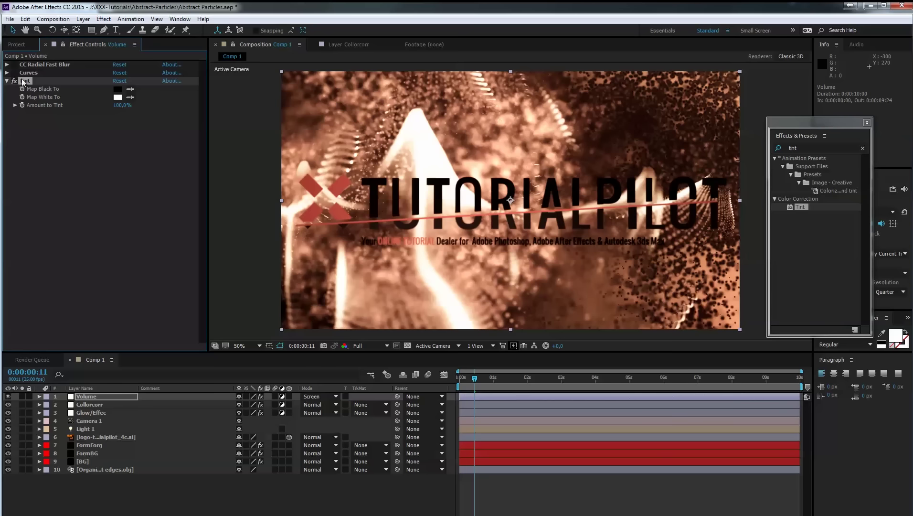
left_click_drag(22, 78, 30, 62)
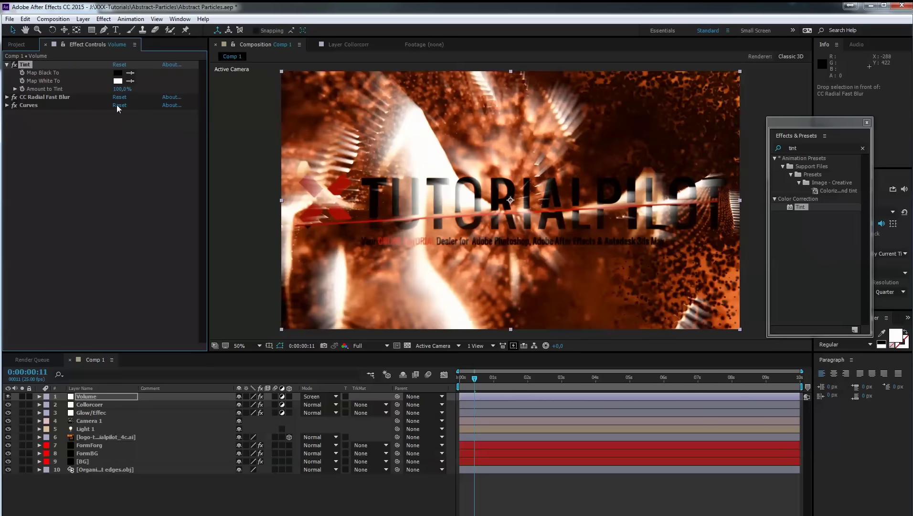
left_click(8, 64)
Retune the Curves black point to darken the shadows, easing it back slightly.
left_click(8, 81)
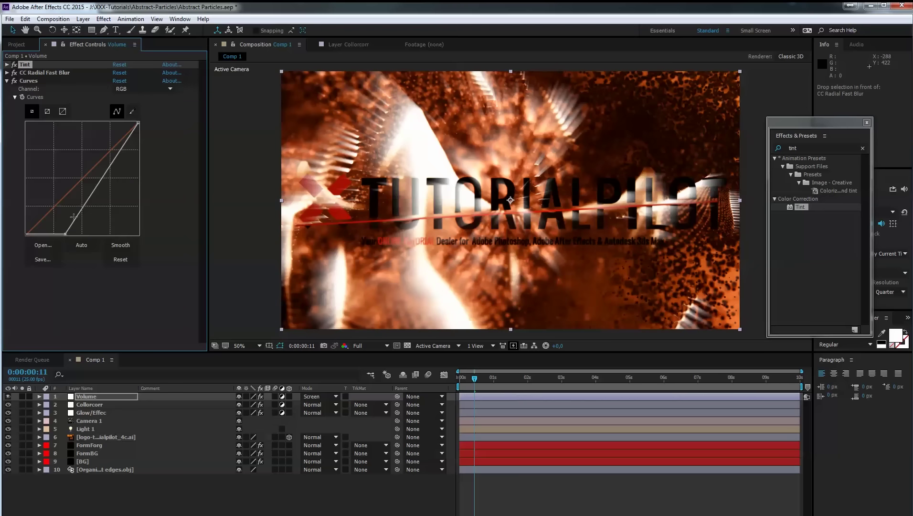
left_click_drag(26, 234, 79, 234)
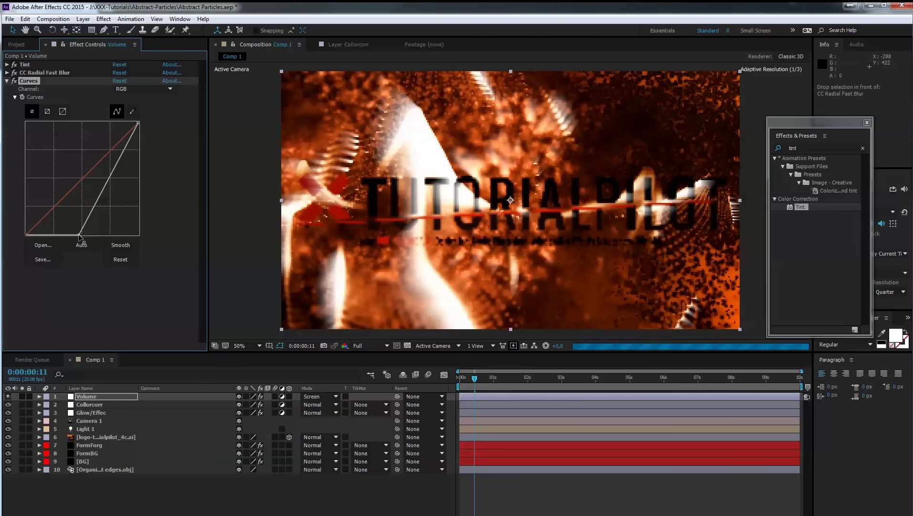
left_click_drag(80, 235, 76, 235)
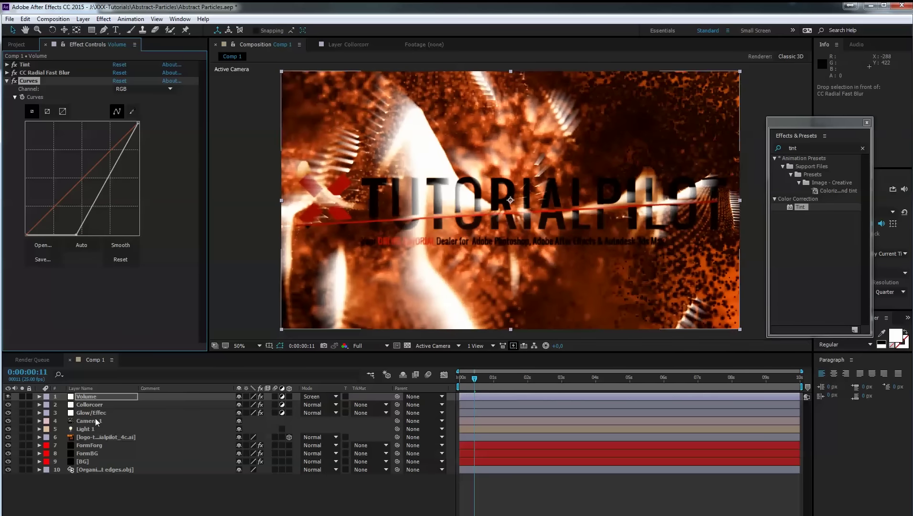
Move the logo layer above Volume, then select Volume and expand its Tint effect.
left_click_drag(91, 437, 92, 395)
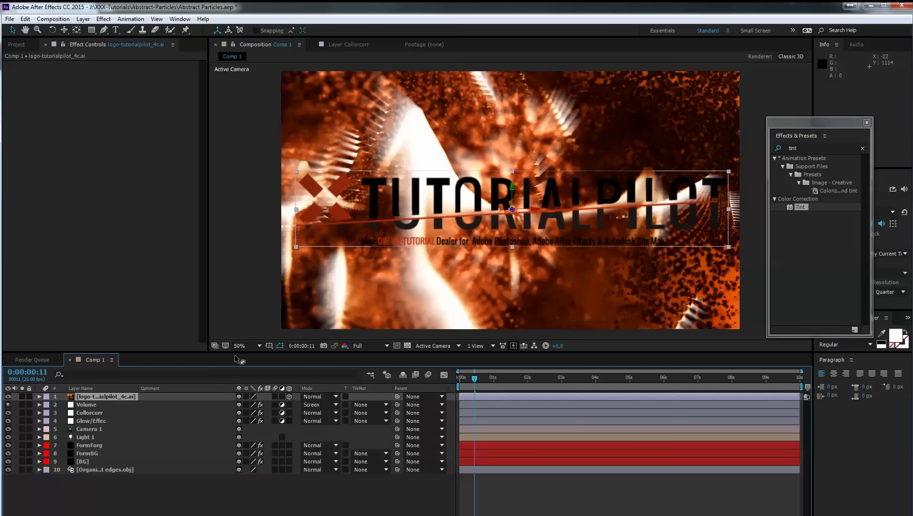
left_click(90, 405)
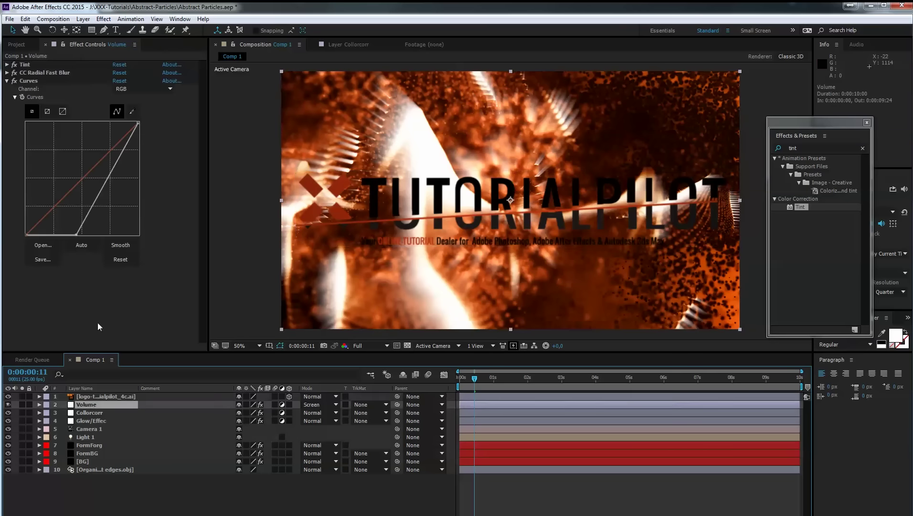
left_click(7, 65)
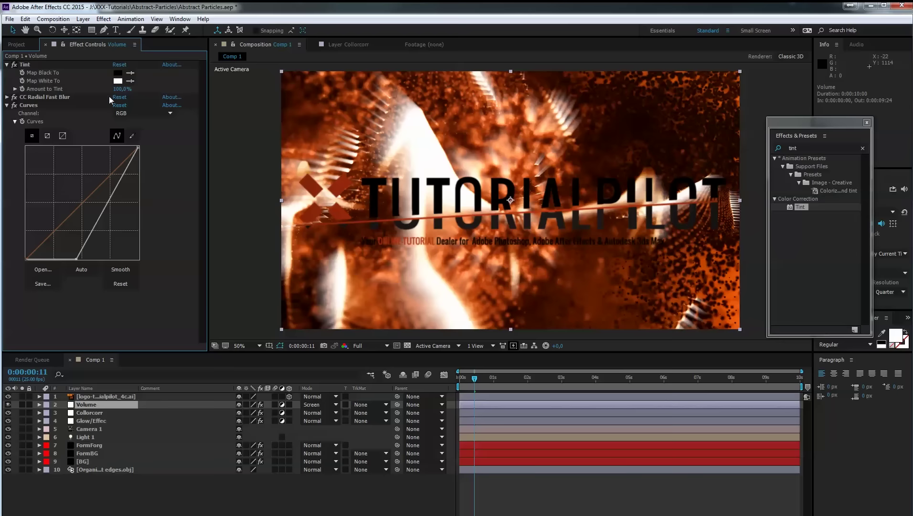
Set Tint's Map White To colour to a pale peach (FCDCB3).
left_click(118, 81)
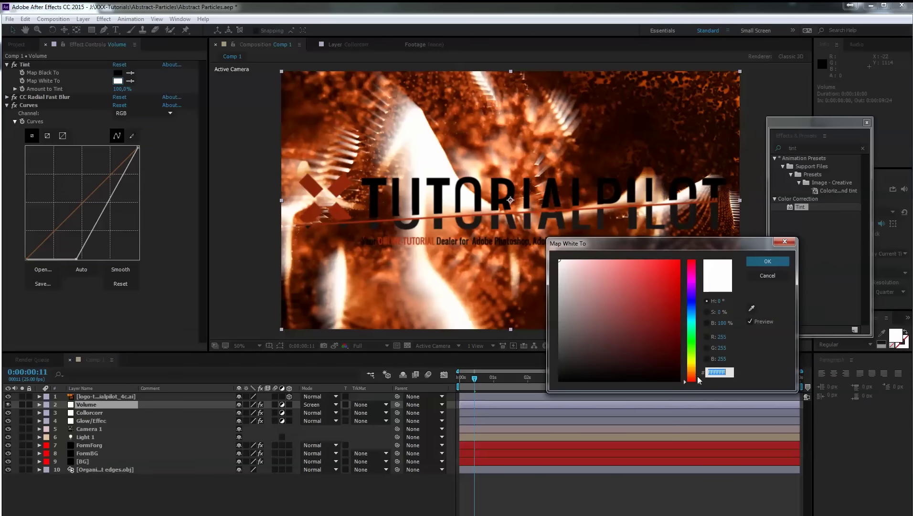
left_click_drag(697, 379, 698, 368)
left_click_drag(674, 326, 587, 261)
left_click_drag(699, 368, 699, 374)
left_click_drag(591, 263, 594, 261)
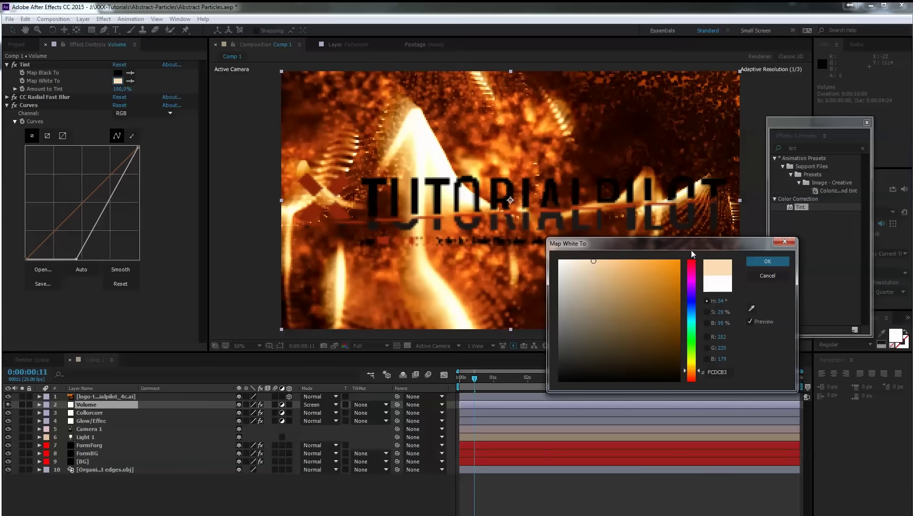
left_click(766, 261)
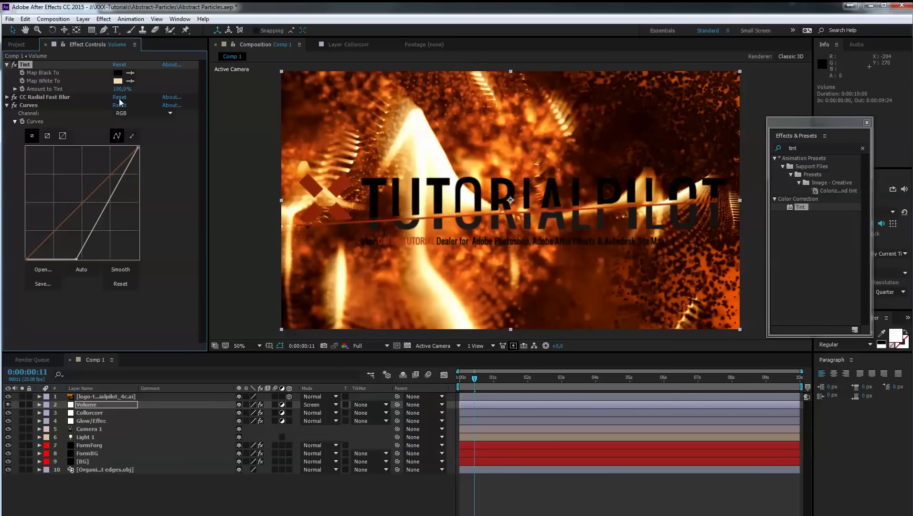
Raise the radial blur Amount to 97 and place its Center at 1036, 376 above the logo.
left_click(7, 97)
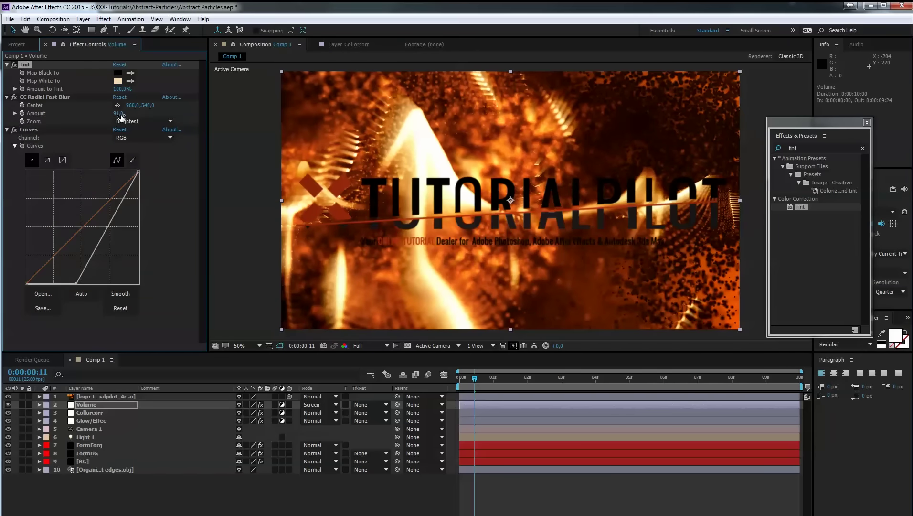
left_click_drag(121, 117, 125, 115)
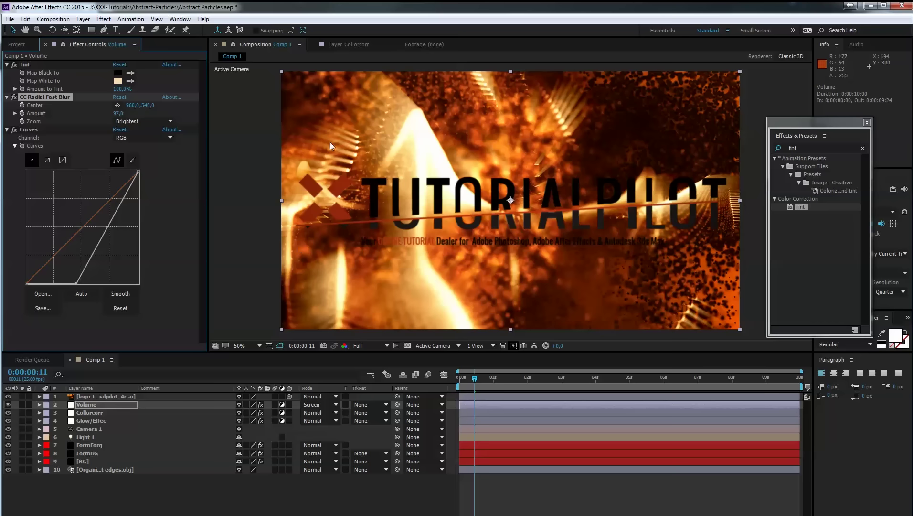
left_click(117, 105)
left_click(529, 161)
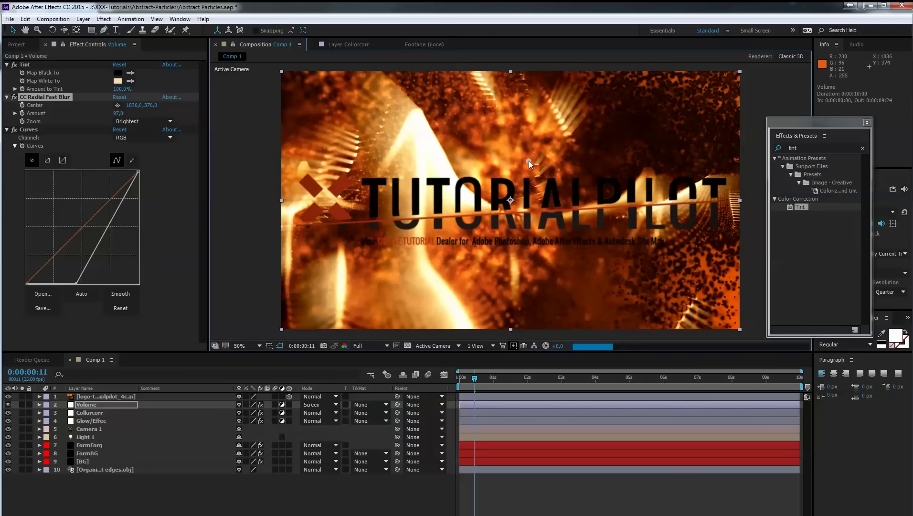
mouse_move(528, 161)
left_mouse_down()
mouse_move(524, 134)
mouse_move(456, 142)
mouse_move(486, 227)
mouse_move(595, 164)
mouse_move(521, 167)
left_mouse_up()
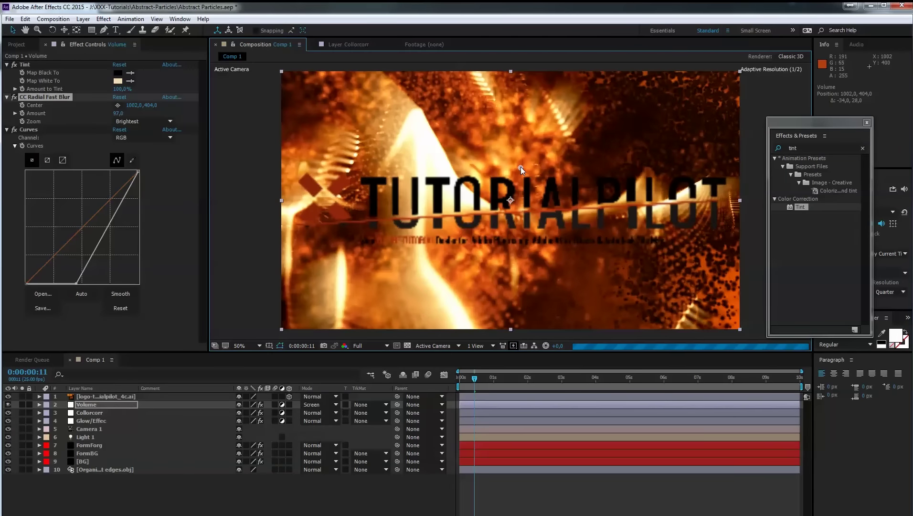
key("ctrl+z")
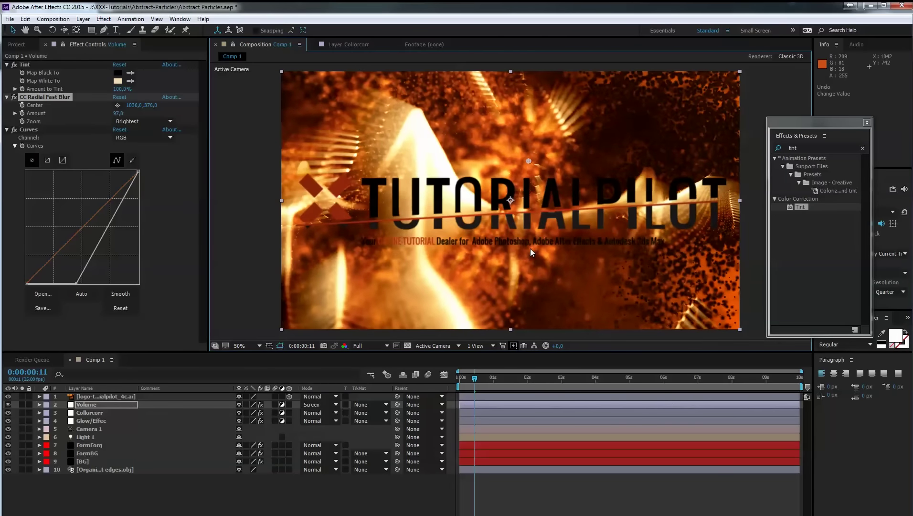